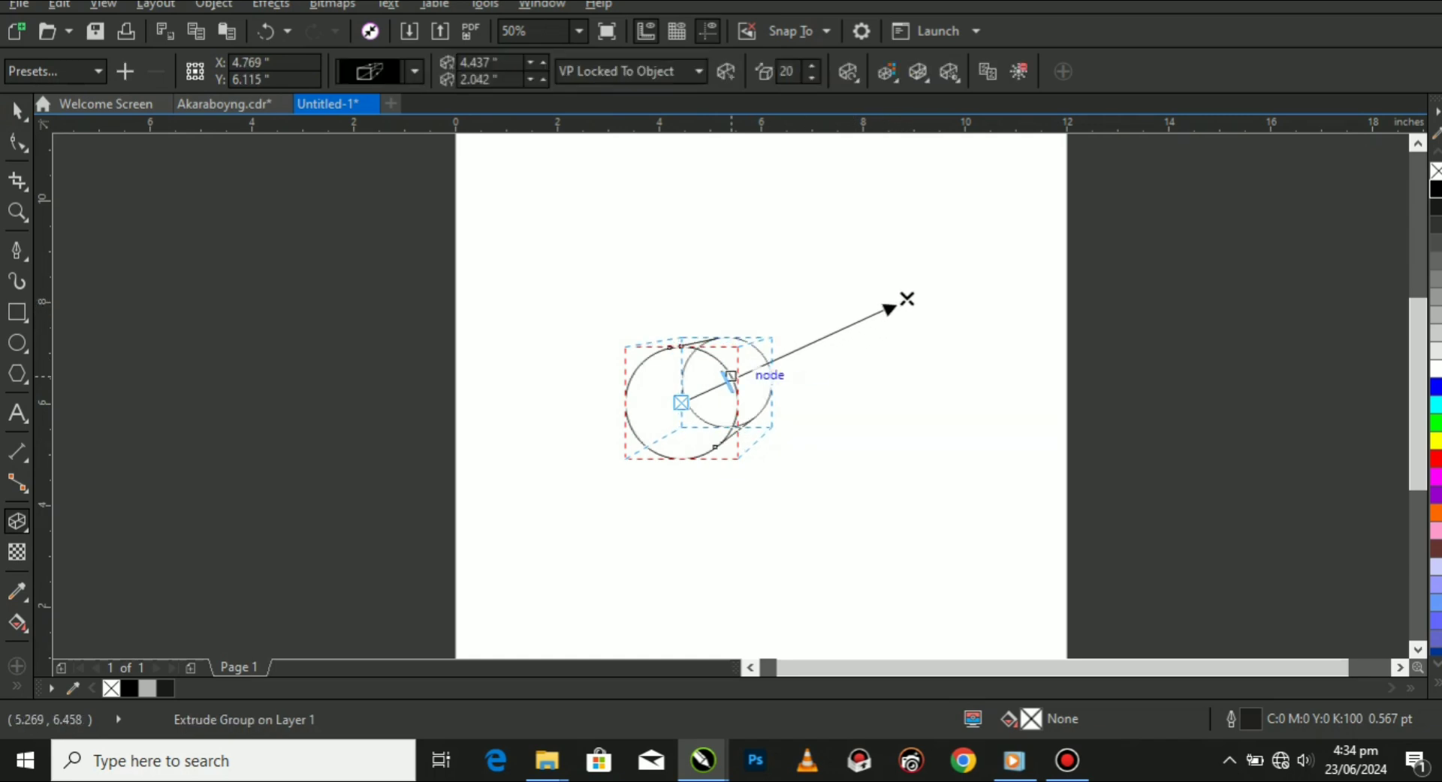
Deepen the circle's perspective extrusion to 55 and move the extruded group slightly down the page.
drag(798, 345, 810, 350)
scroll(801, 342, up, 1)
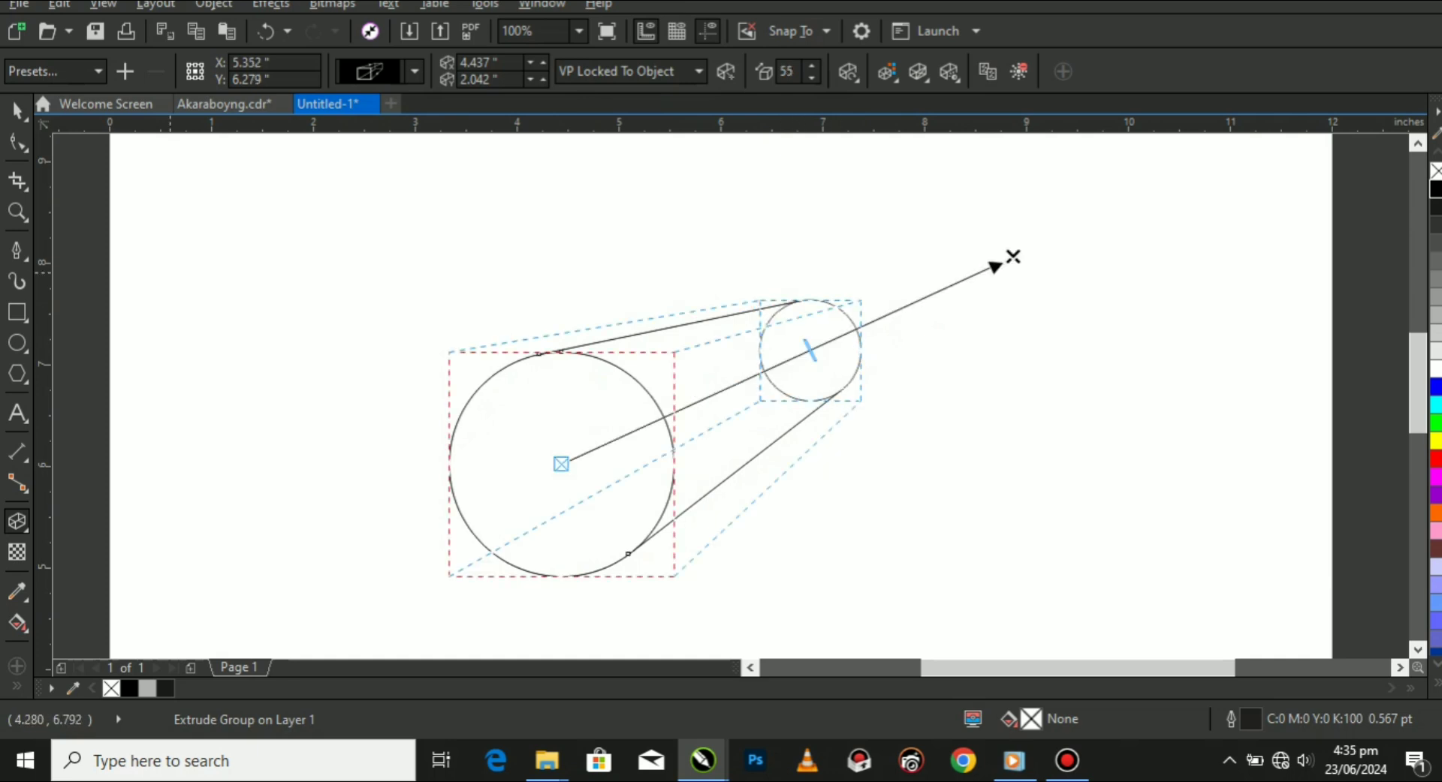
click(17, 111)
scroll(722, 362, down, 1)
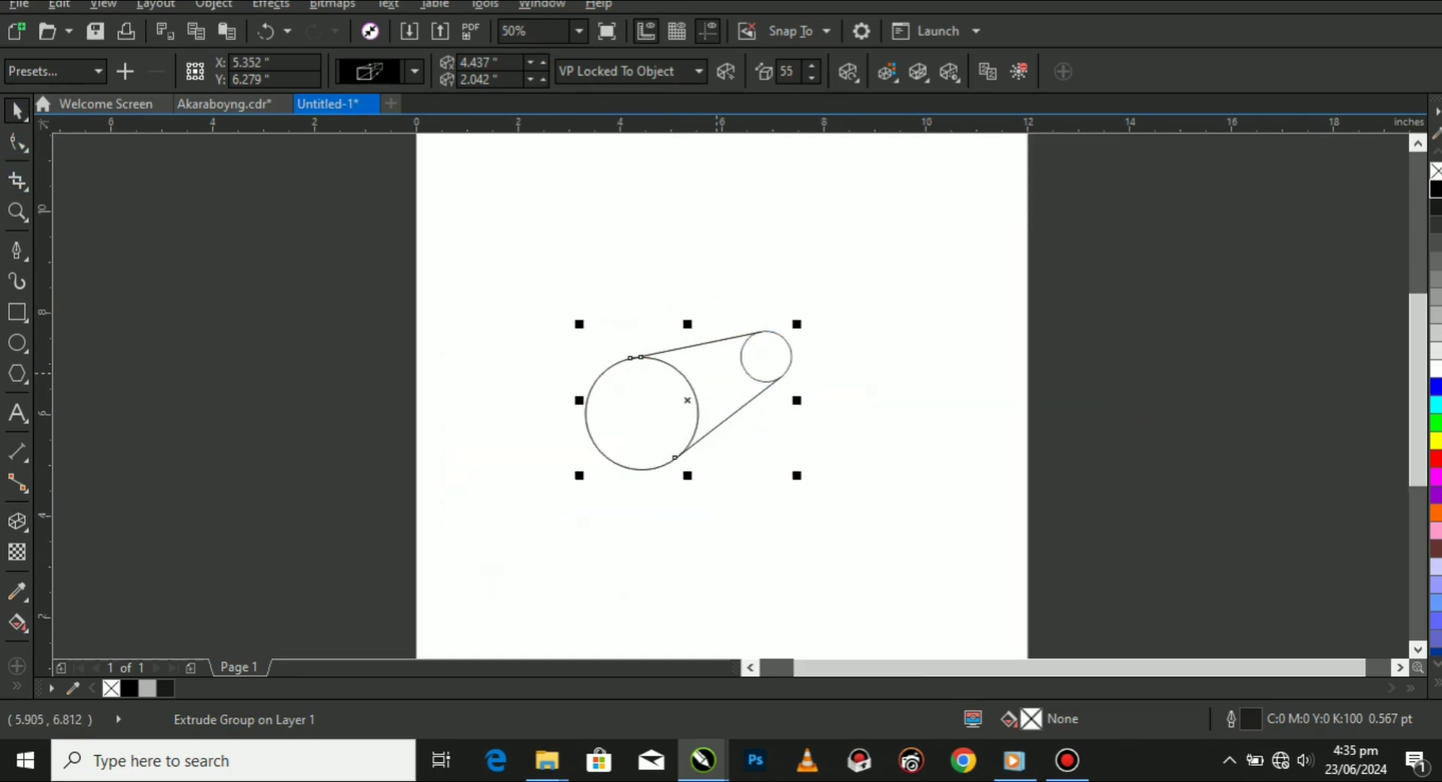
drag(713, 372, 708, 393)
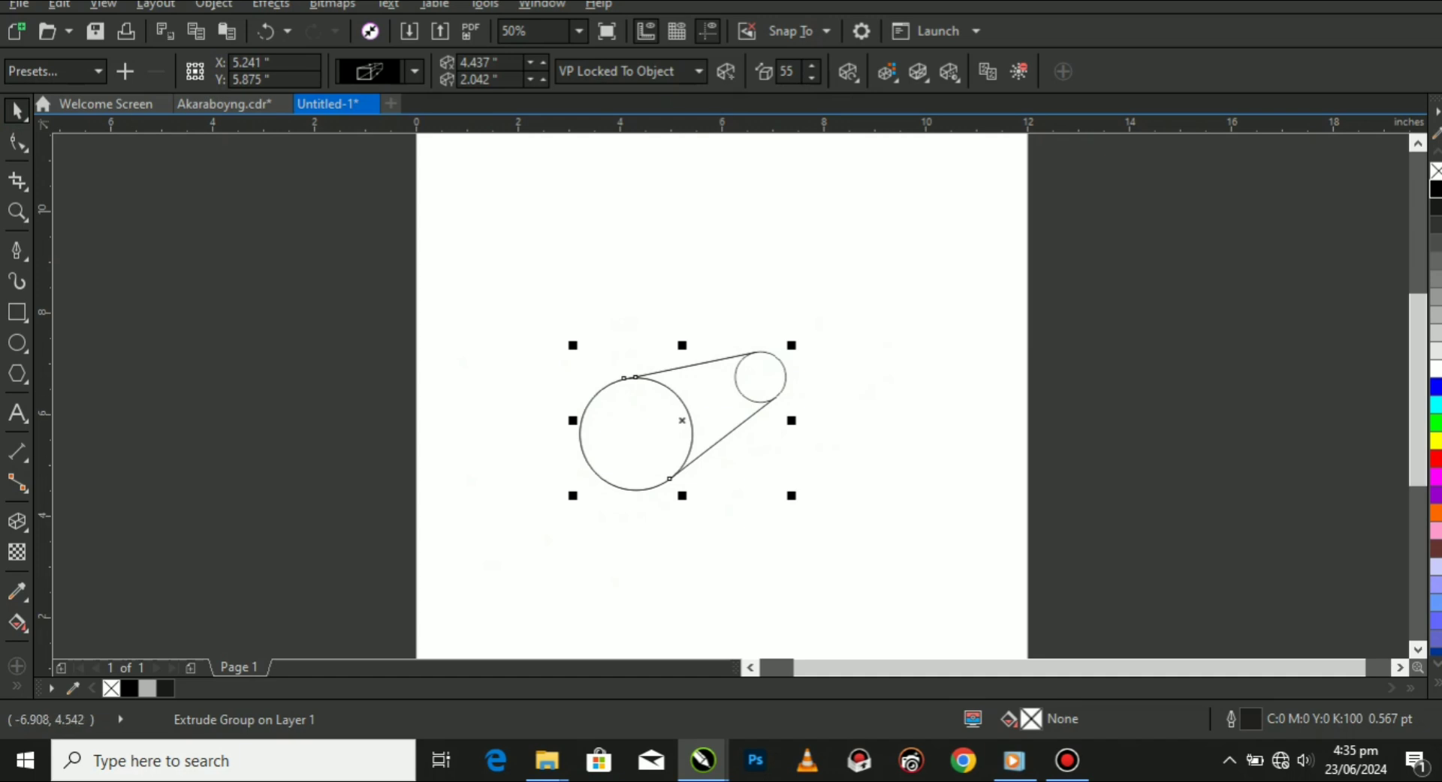
Set the circle's extrusion depth to 52 with the Extrude tool.
click(18, 522)
scroll(769, 385, up, 1)
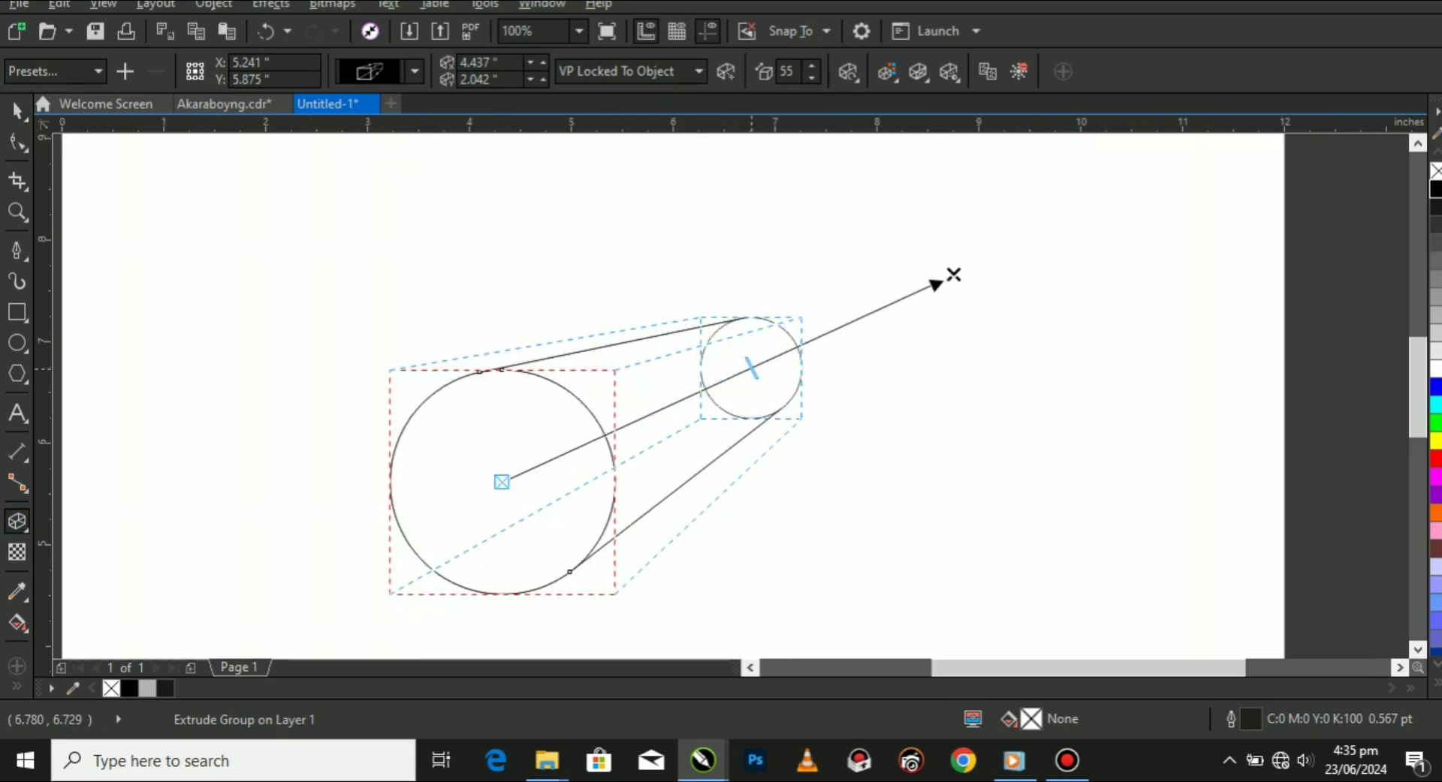
drag(753, 370, 739, 375)
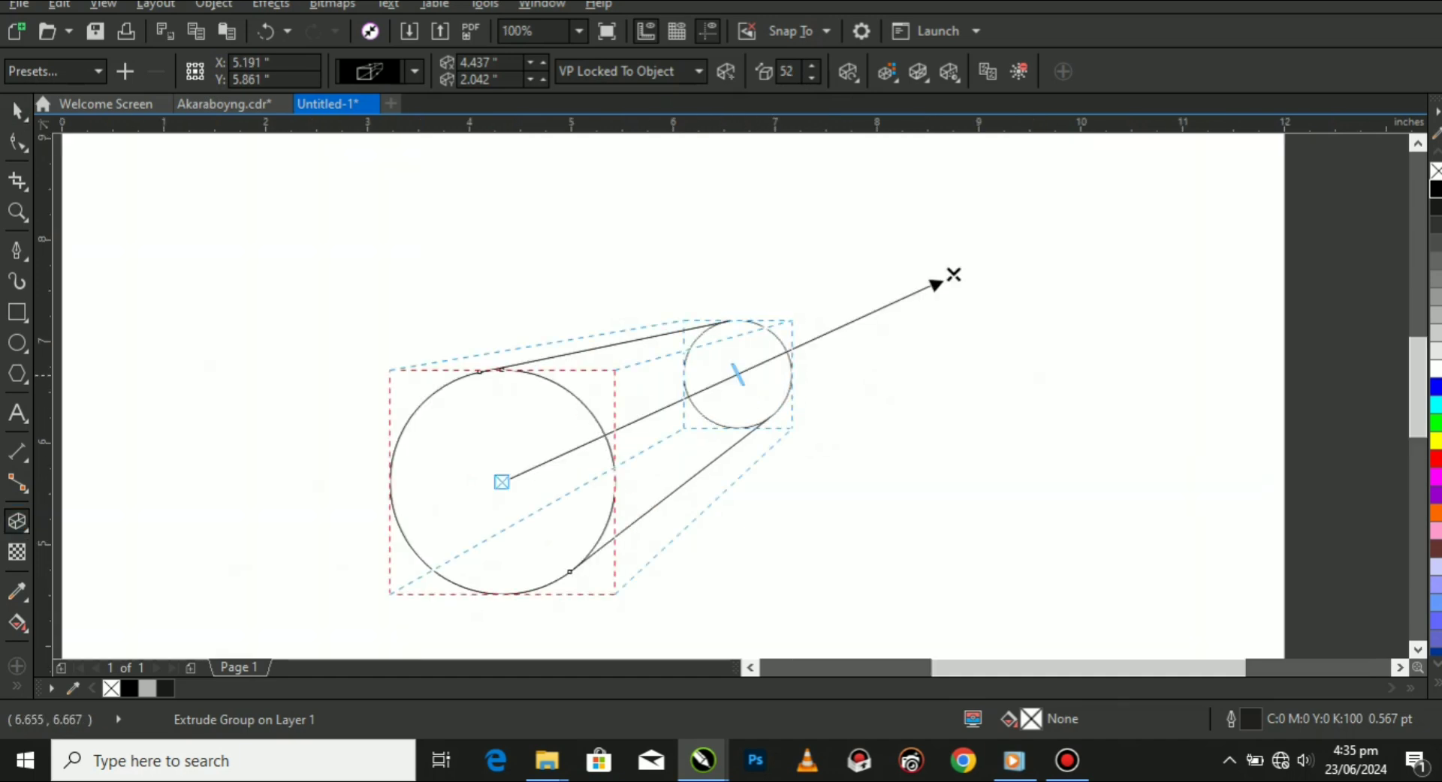
click(17, 111)
scroll(579, 381, down, 2)
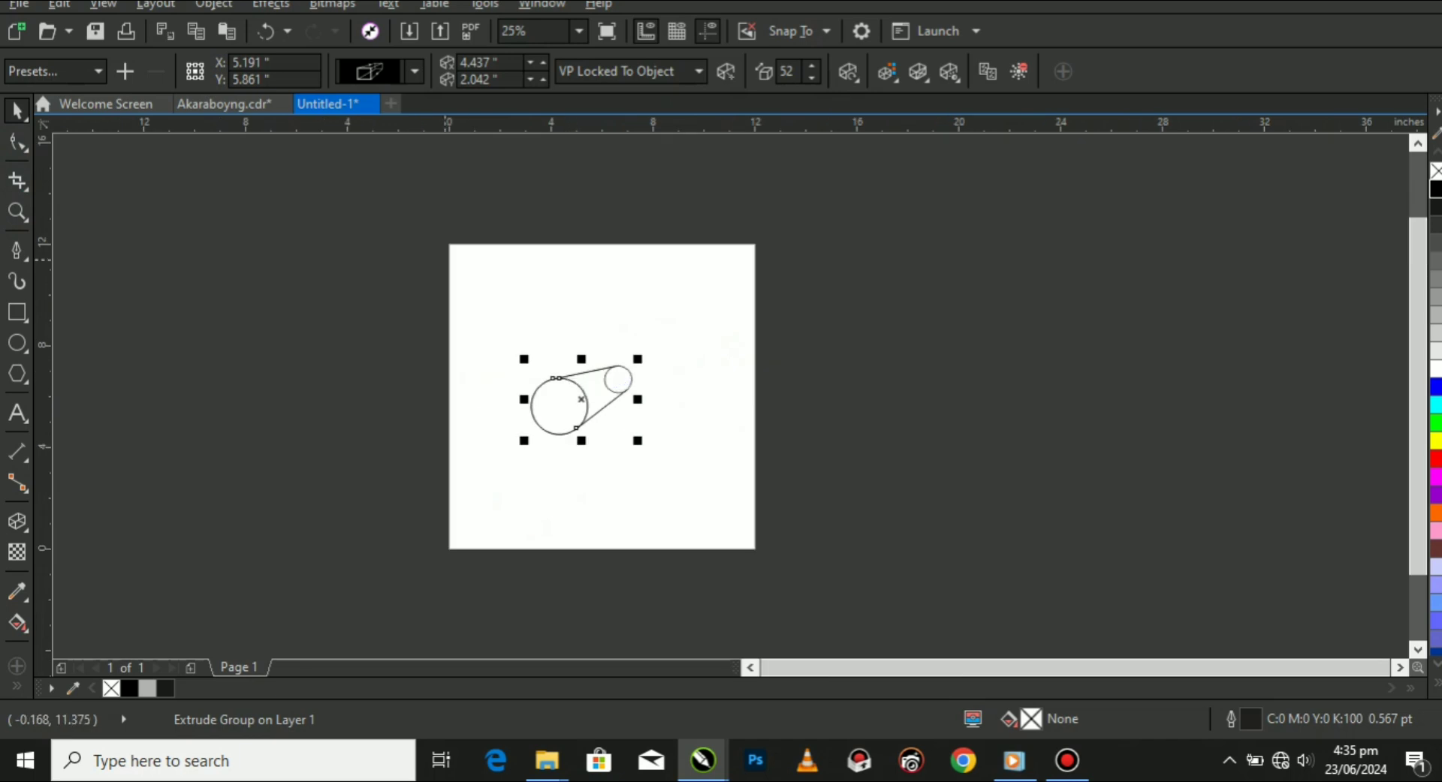
Add the artistic text "KNOWNLEDGE" in the page's empty upper-left area, above the extruded circle.
click(92, 350)
scroll(525, 274, up, 1)
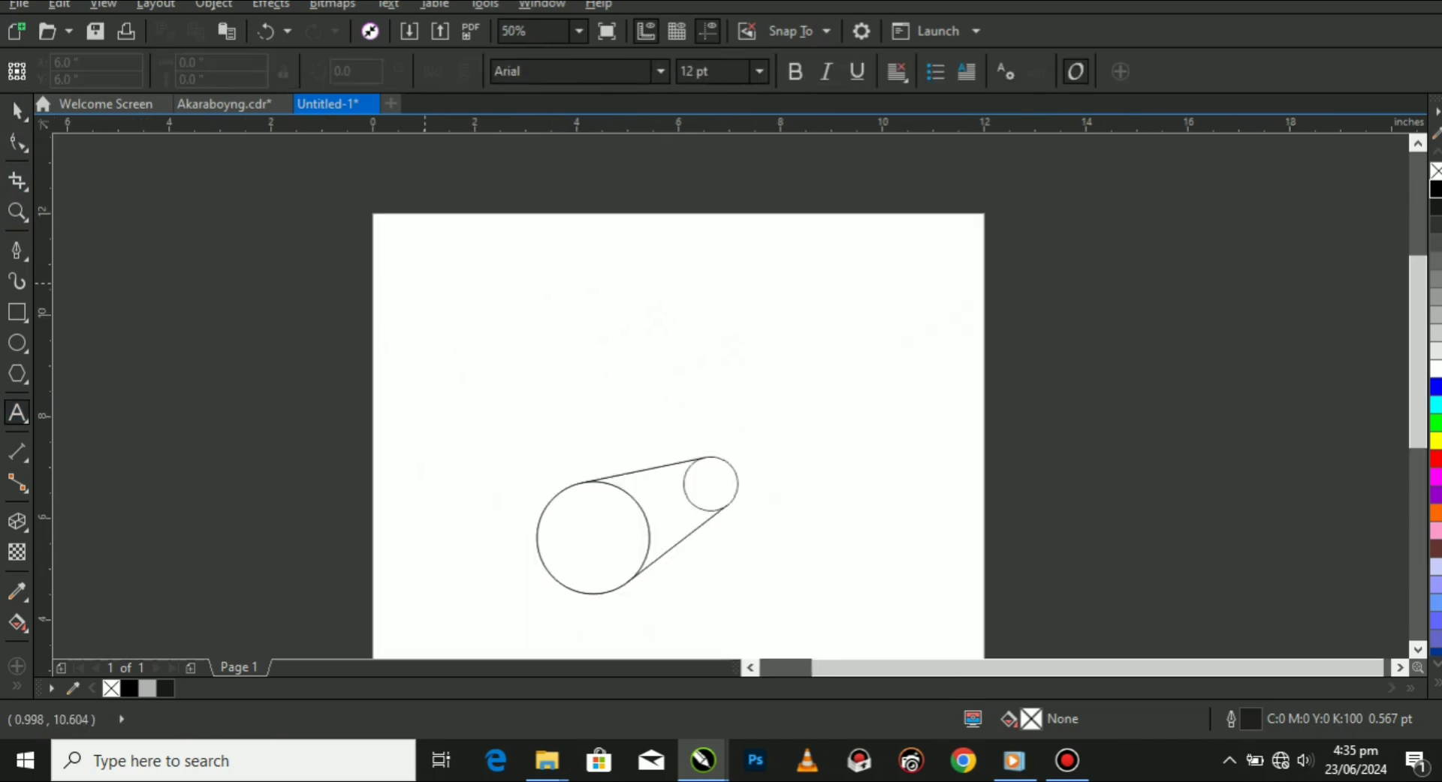
click(444, 272)
text(KNO)
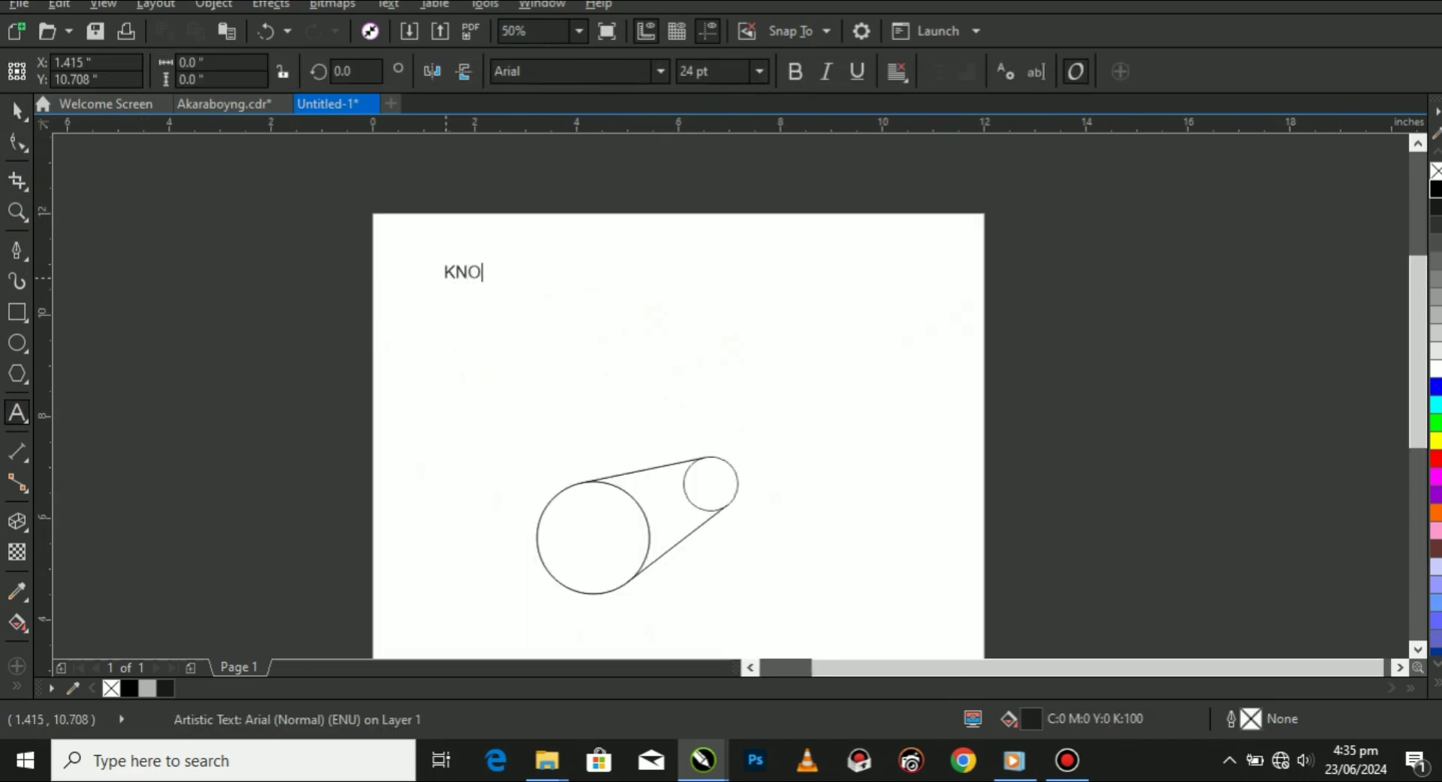
text(WNLEDGE)
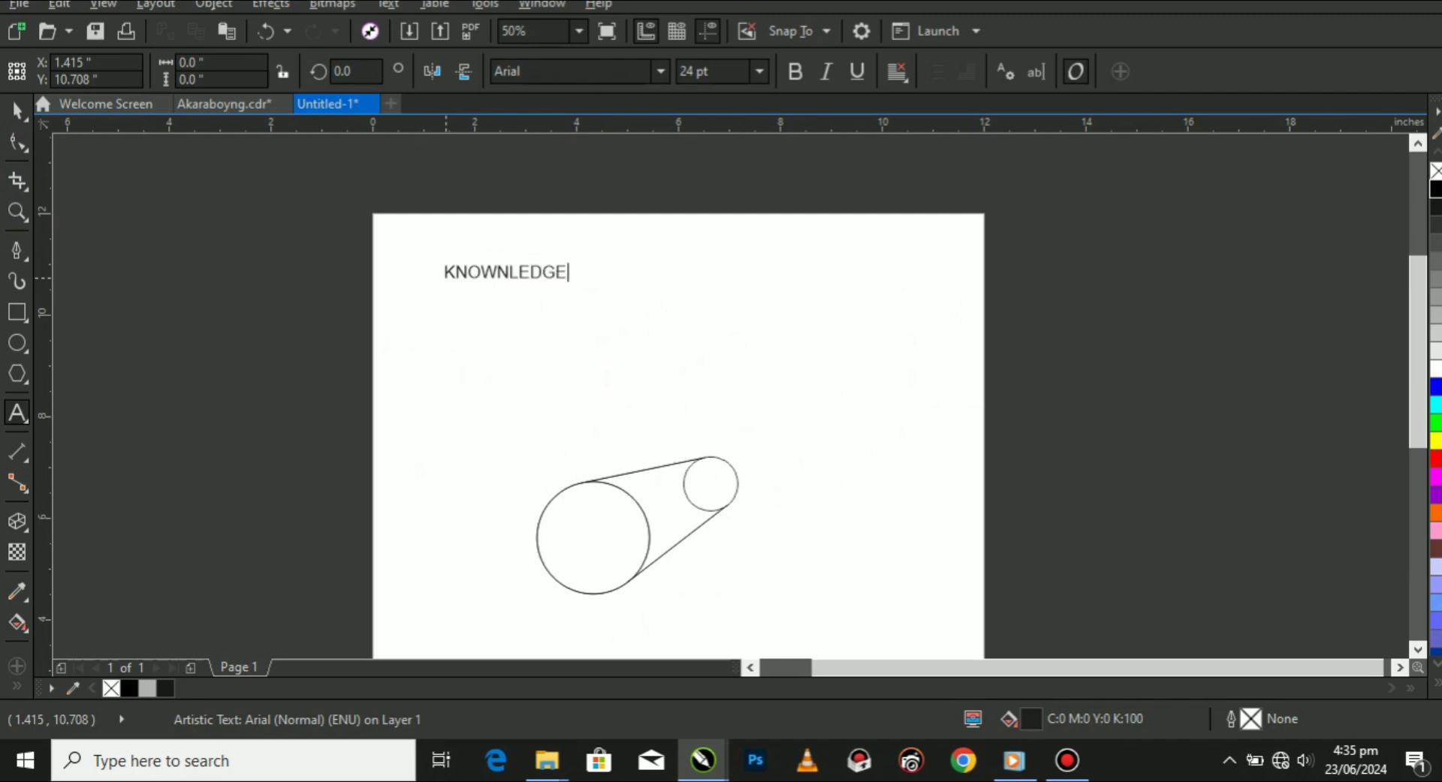
Set the font of the KNOWNLEDGE text to Hanson (Bold).
key(ctrl+space)
scroll(492, 263, up, 1)
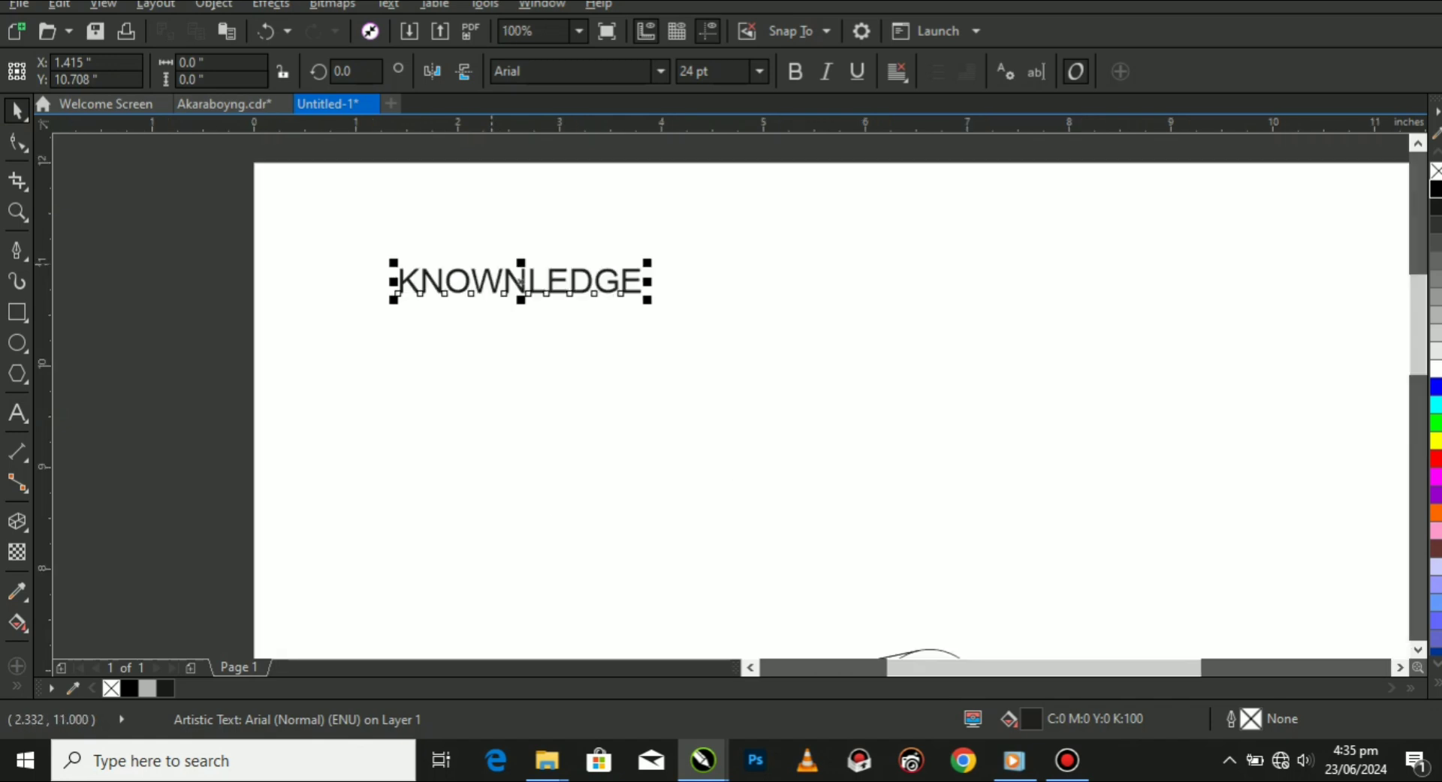
click(661, 72)
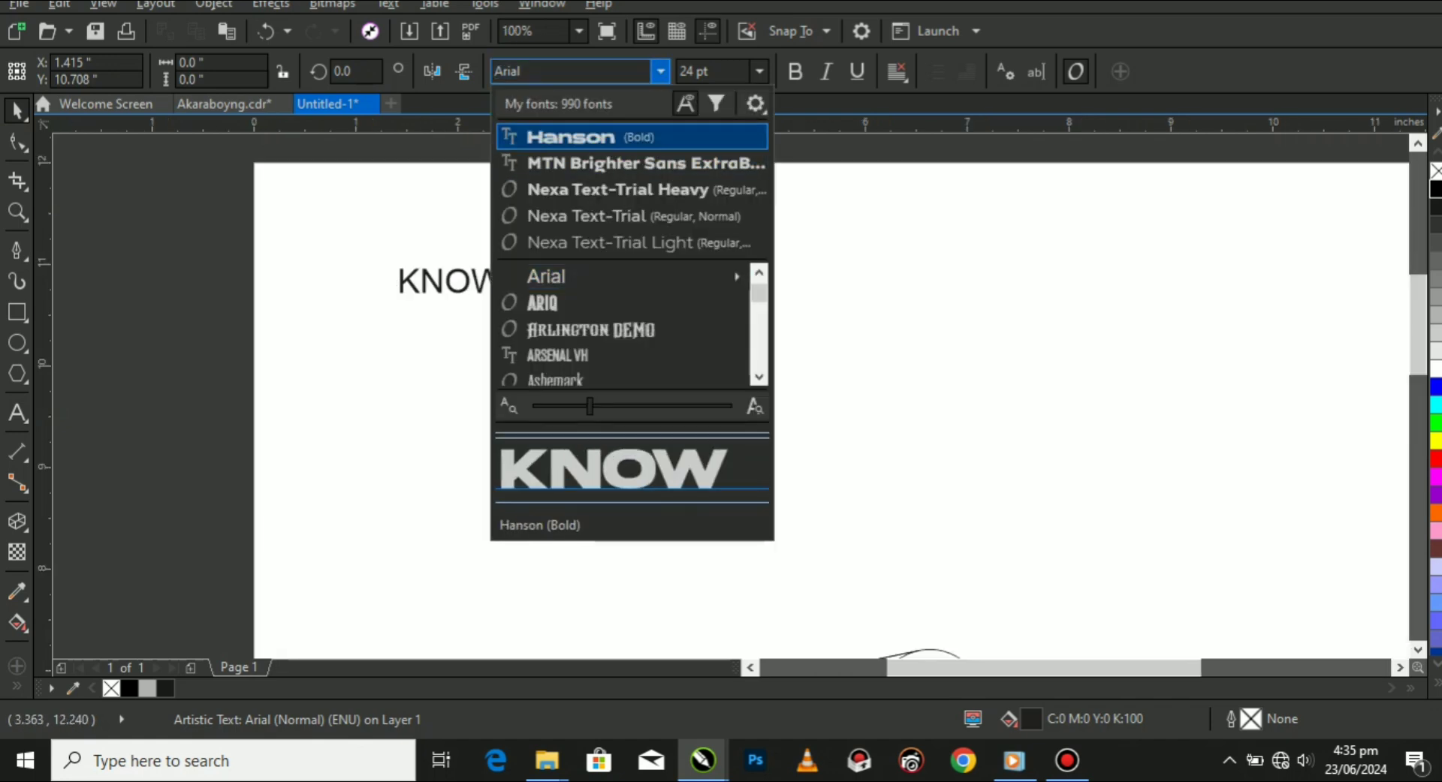
click(636, 137)
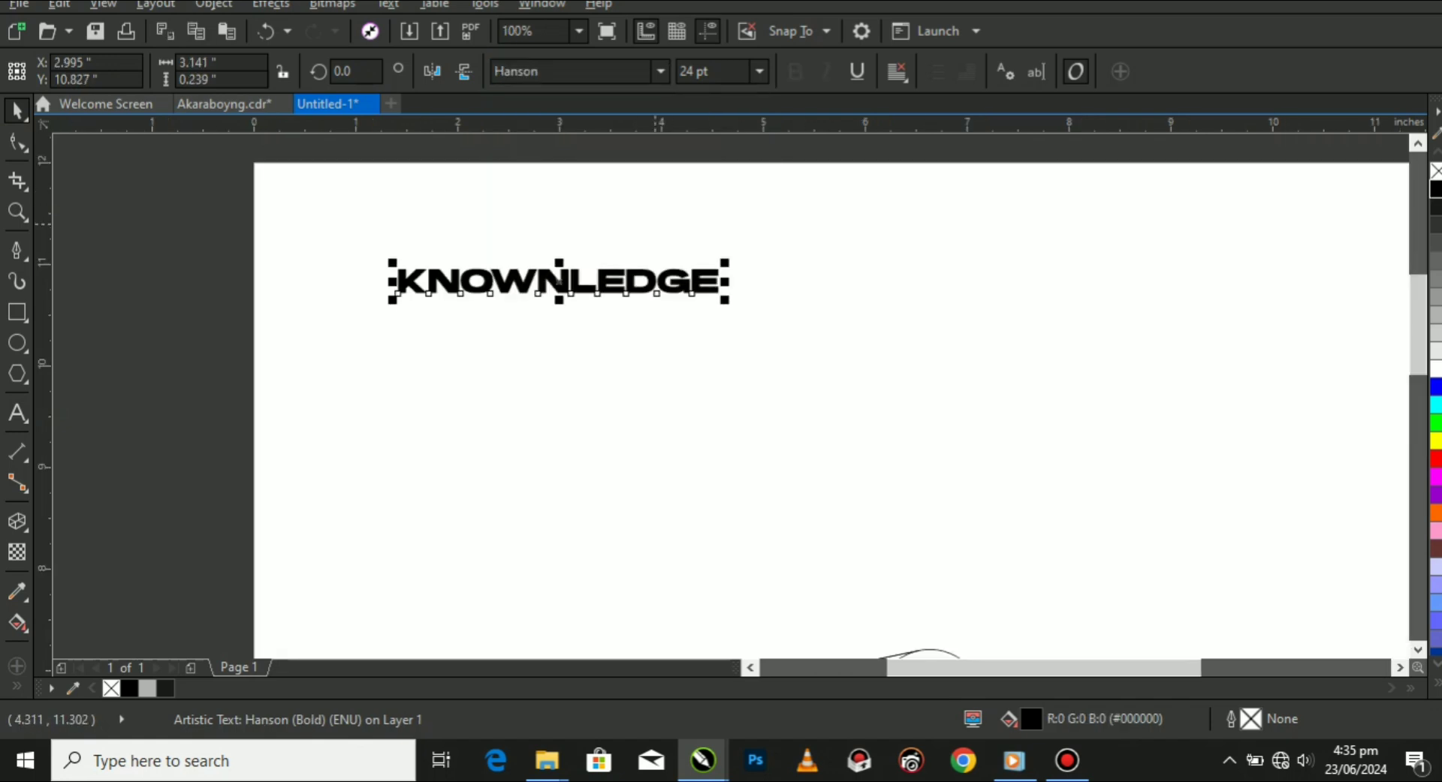
Place a copy of the KNOWNLEDGE text about 2 inches straight below the original.
scroll(545, 254, down, 1)
drag(545, 253, 545, 355)
scroll(545, 356, up, 1)
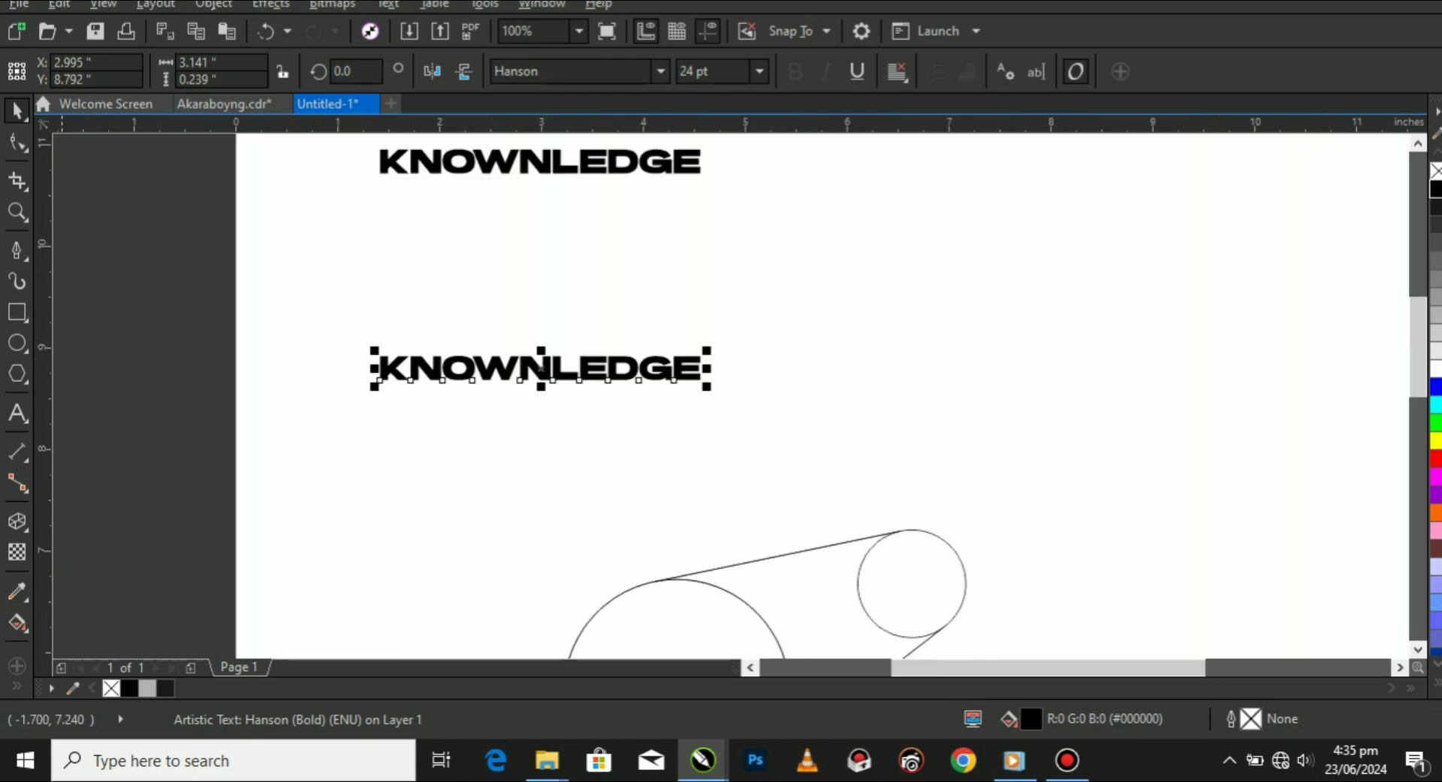
Blend the upper KNOWNLEDGE text into its lower copy with 6 blend steps.
click(17, 521)
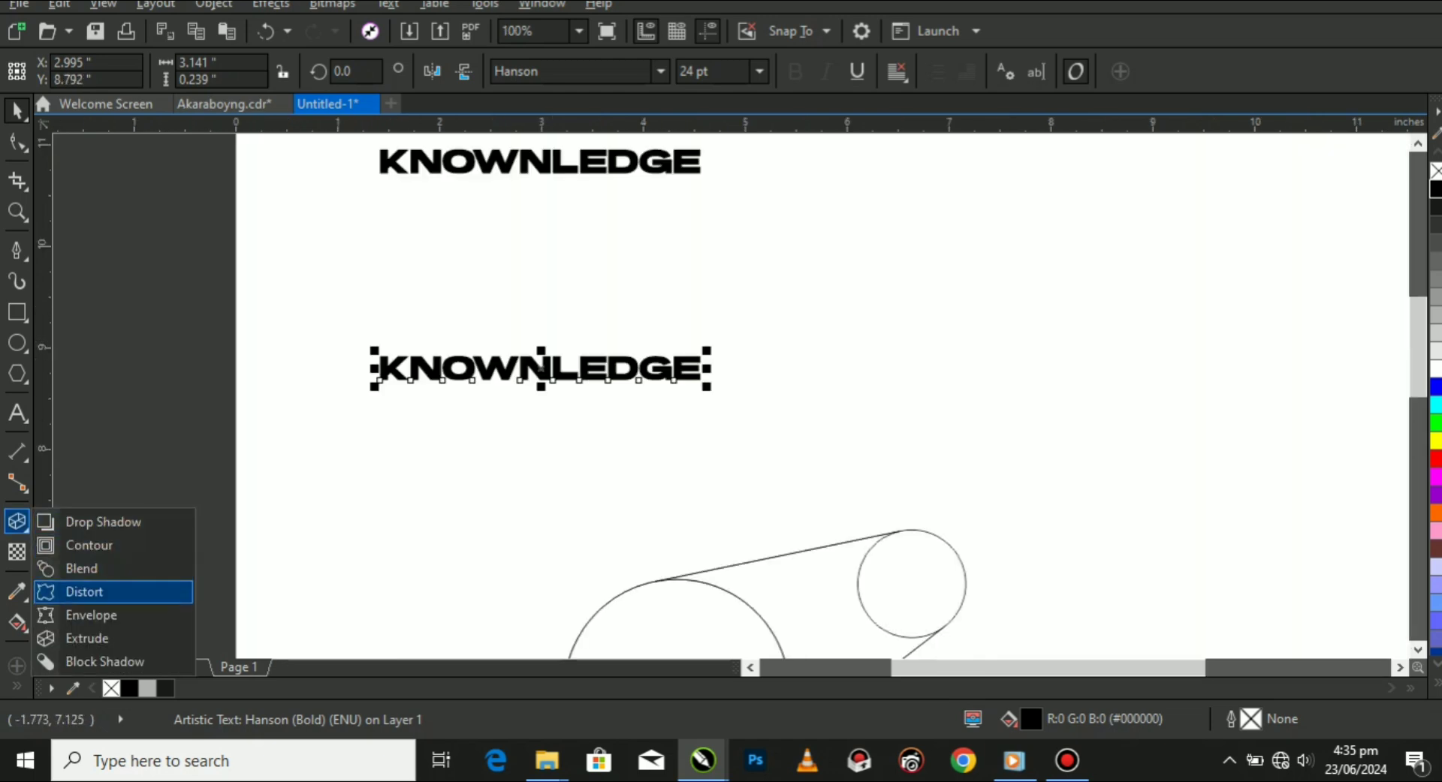
click(81, 568)
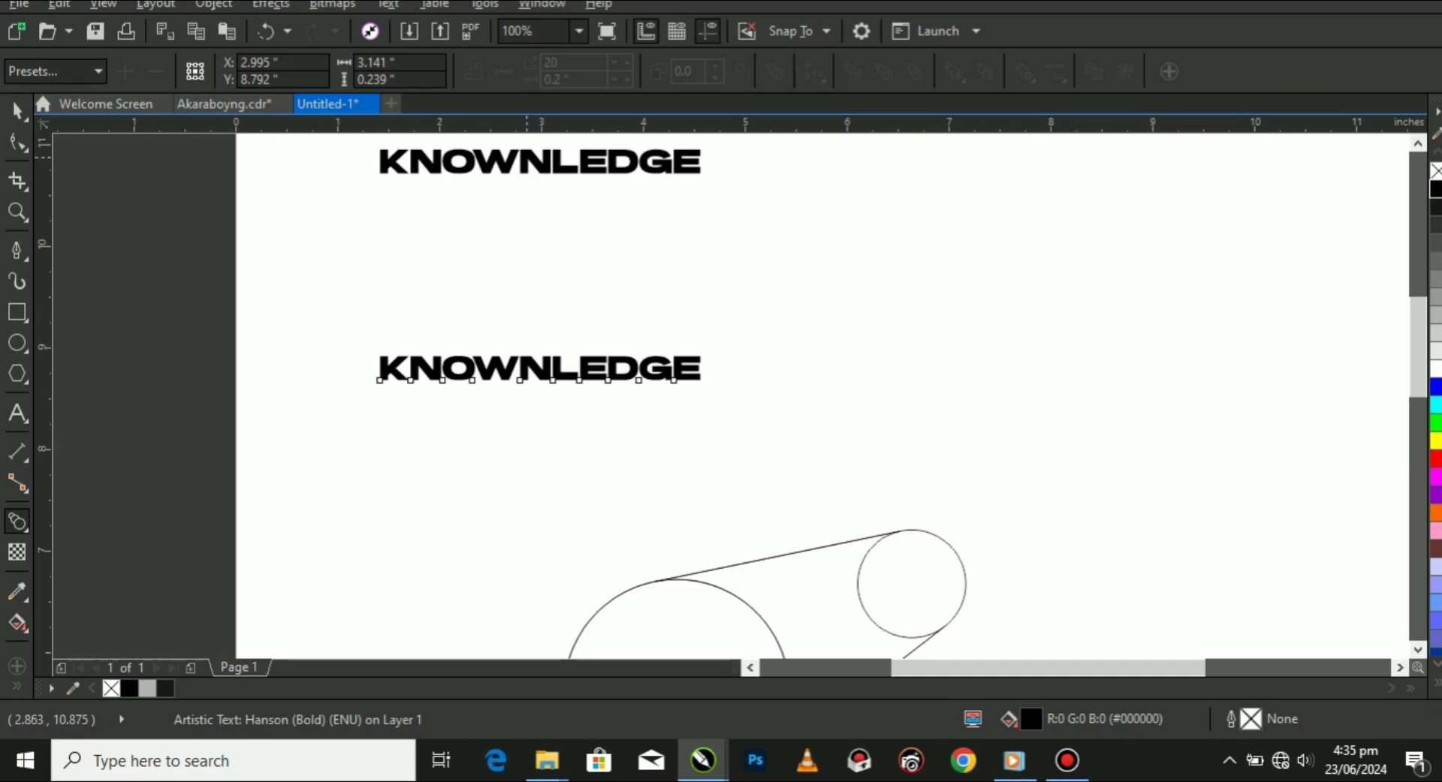
drag(525, 159, 540, 368)
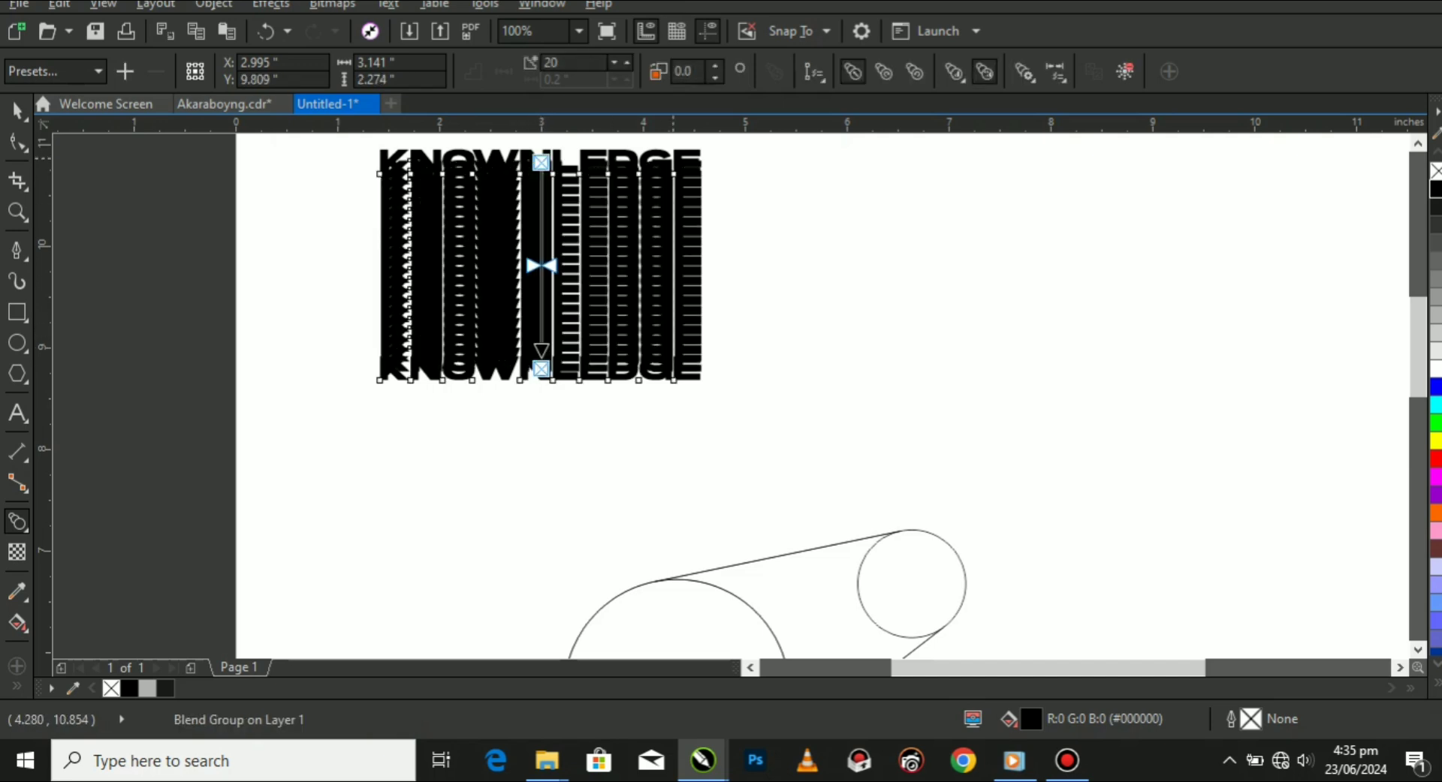
click(614, 63)
click(614, 63)
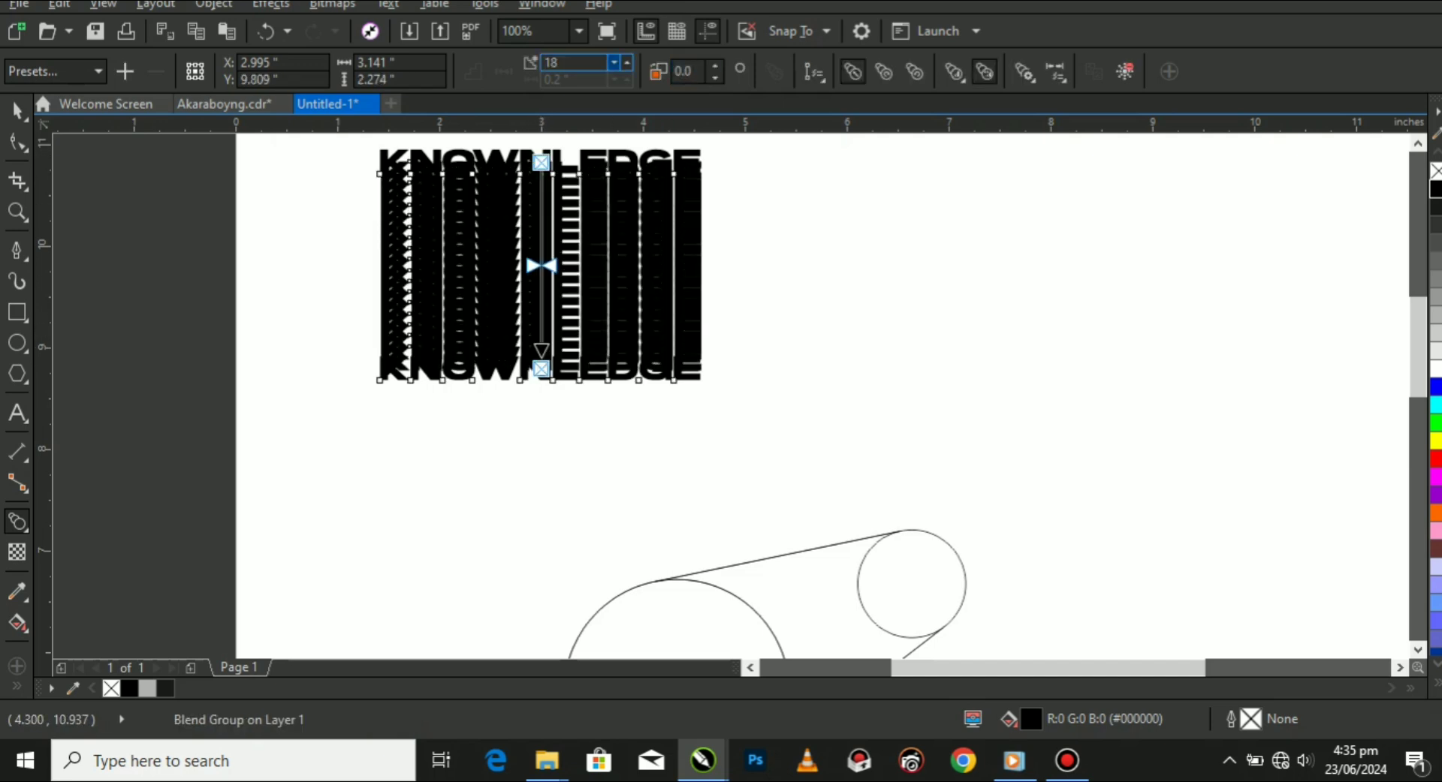
click(614, 63)
click(613, 63)
click(613, 63)
click(613, 63)
click(613, 63)
double_click(613, 63)
click(613, 63)
click(613, 63)
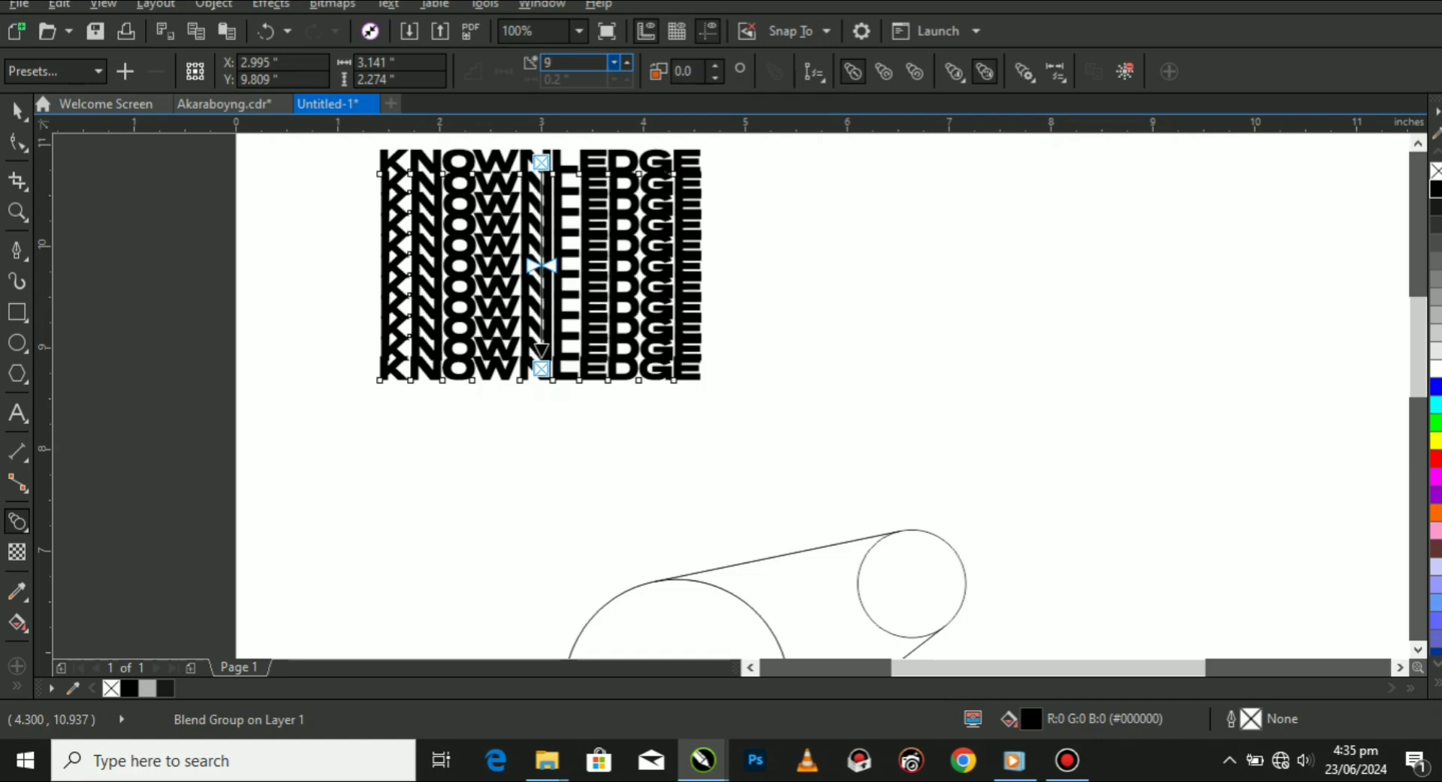
click(613, 63)
click(613, 63)
click(613, 63)
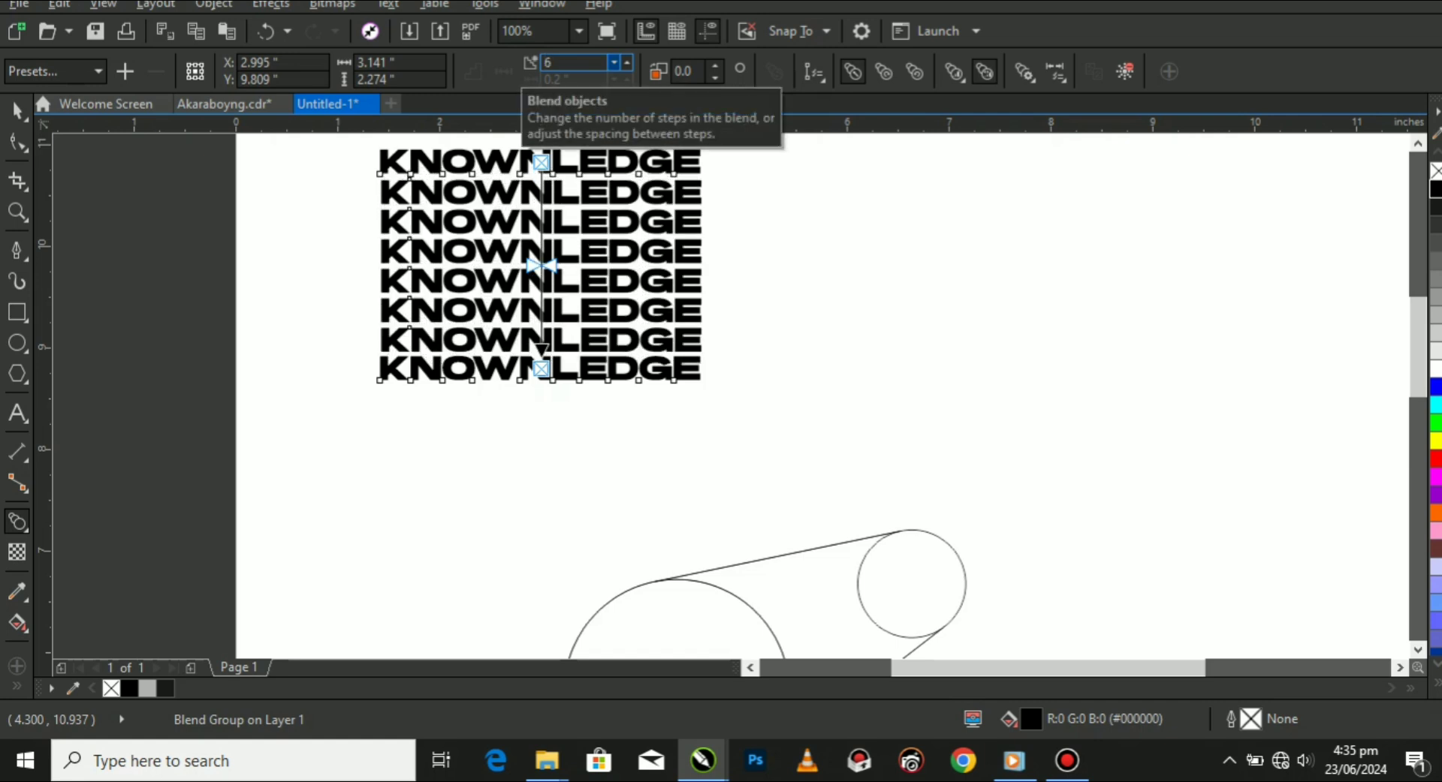
Break the KNOWNLEDGE blend group apart and clear the selection.
click(17, 111)
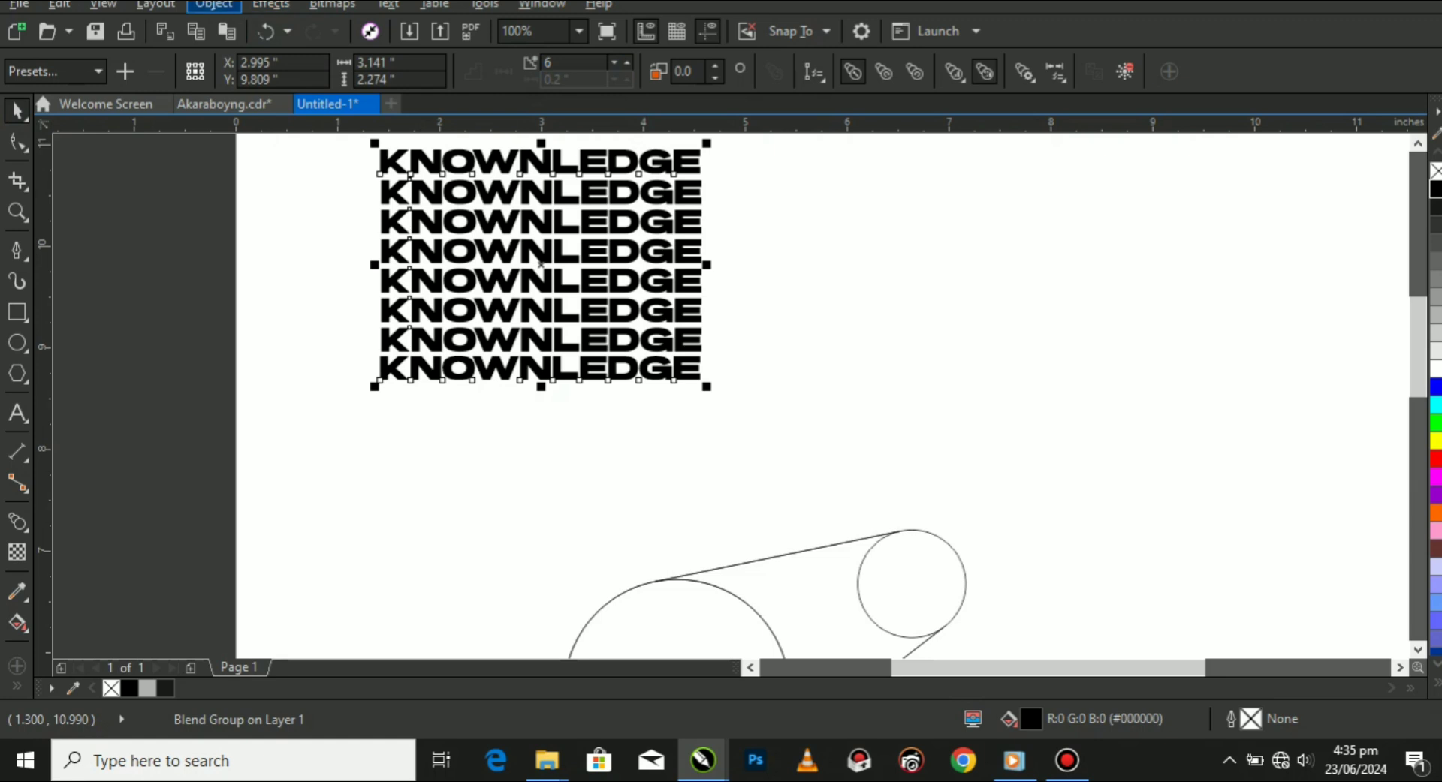
click(213, 4)
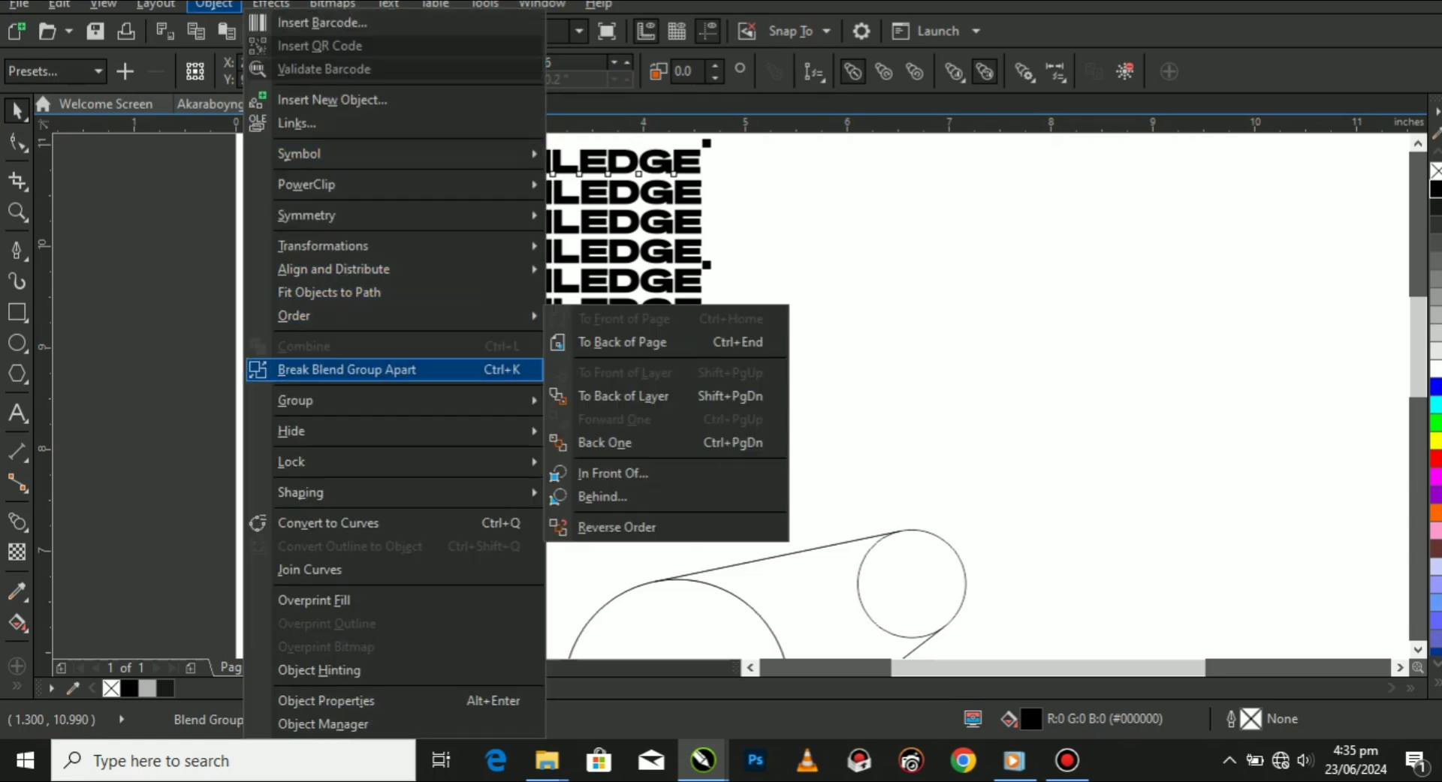
click(345, 369)
key(Escape)
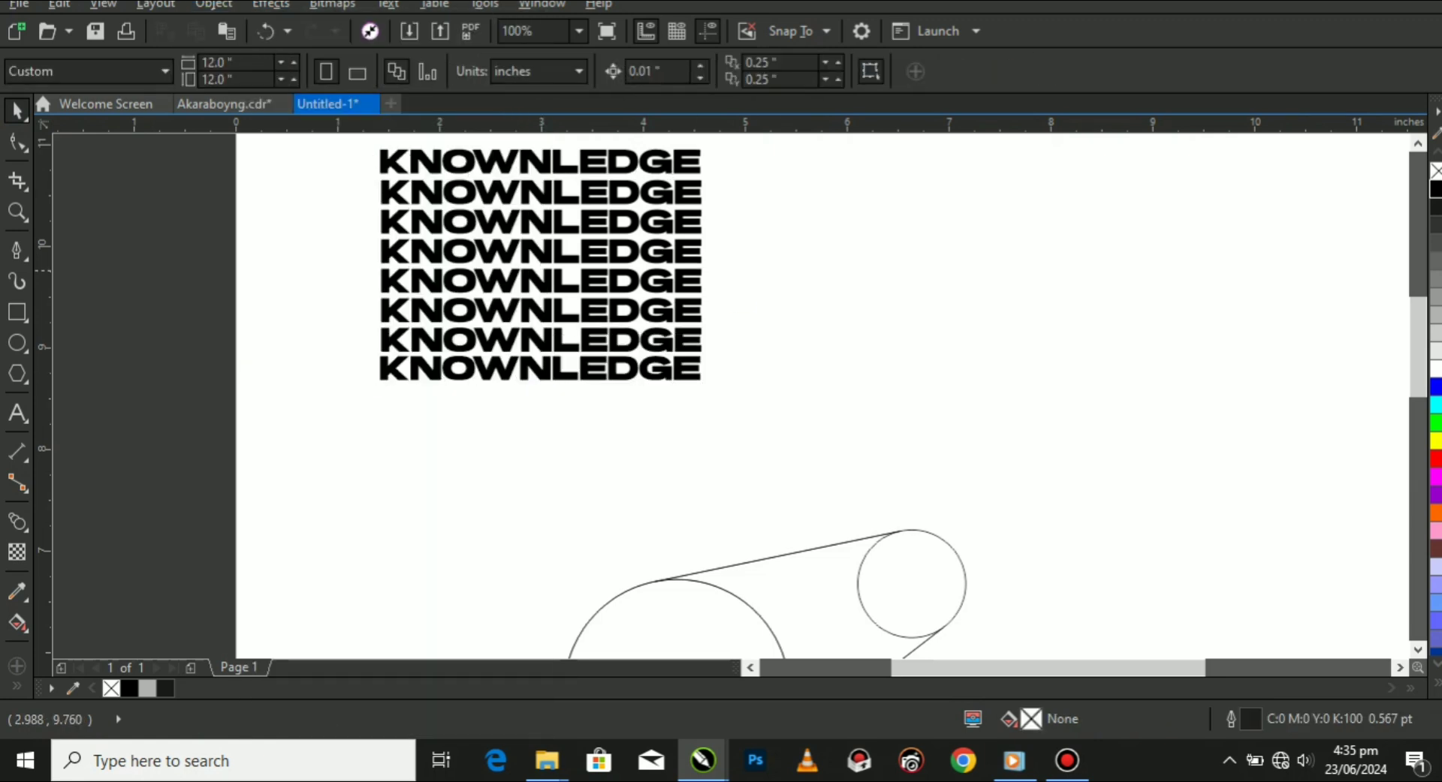
Select all the stacked KNOWNLEDGE lines and group them into one object.
click(542, 261)
key(F3)
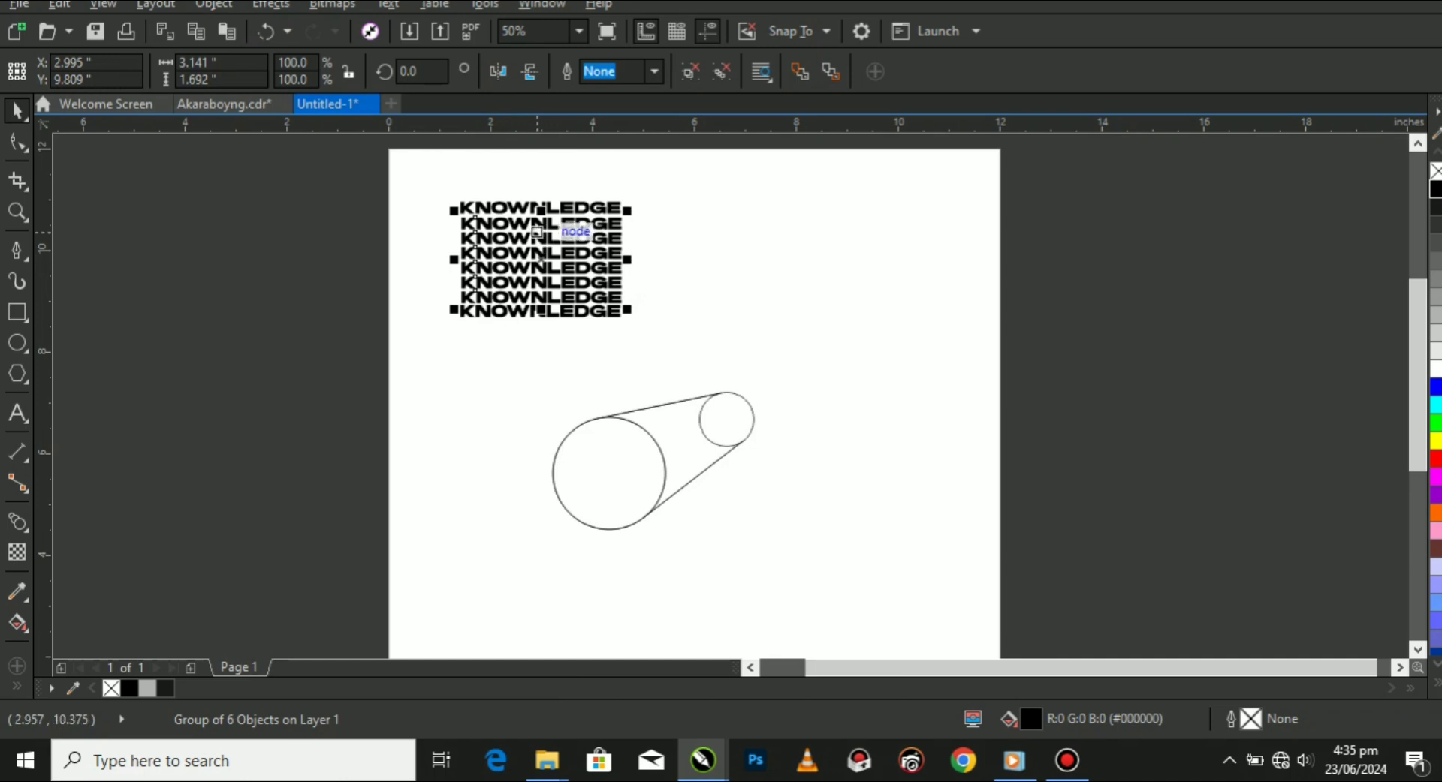
drag(417, 182, 567, 326)
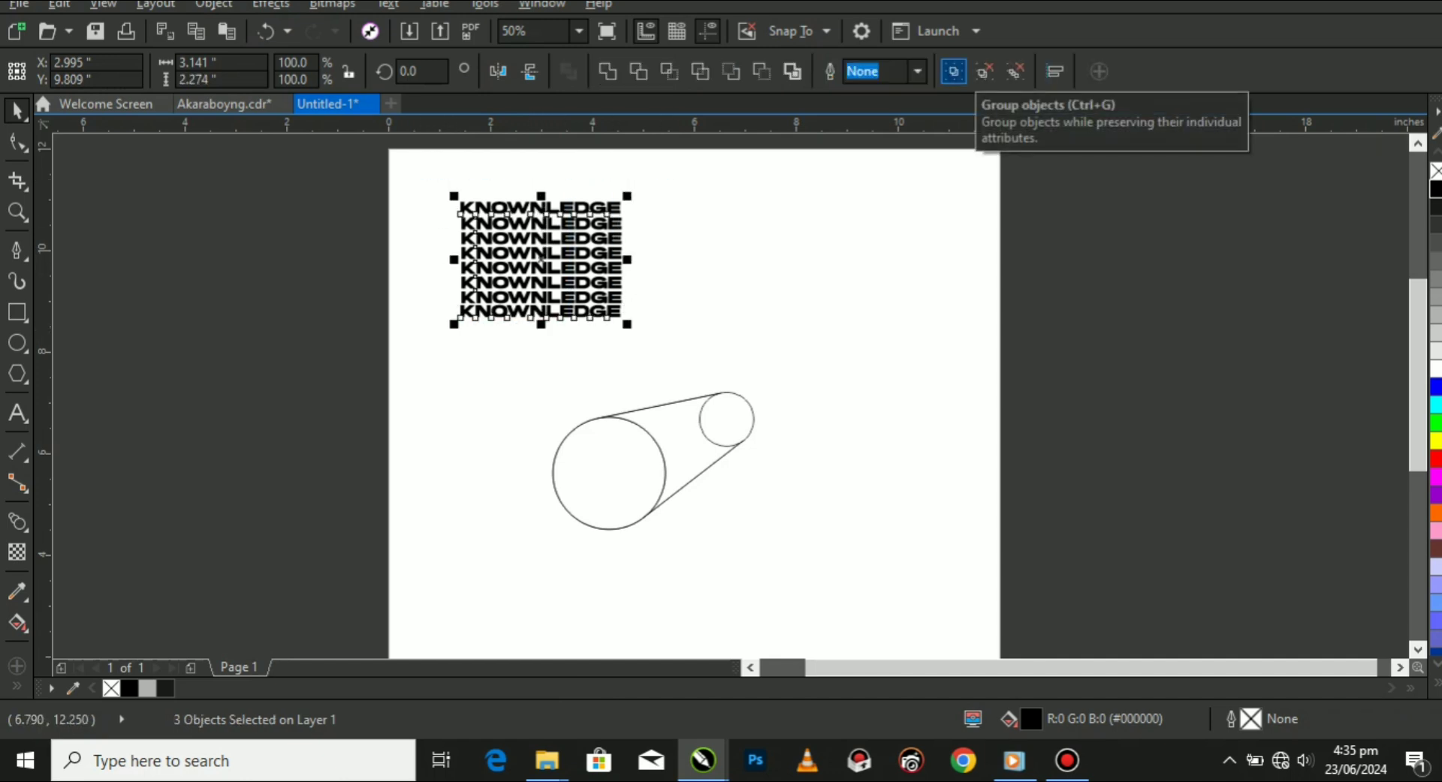
click(953, 71)
scroll(532, 274, up, 1)
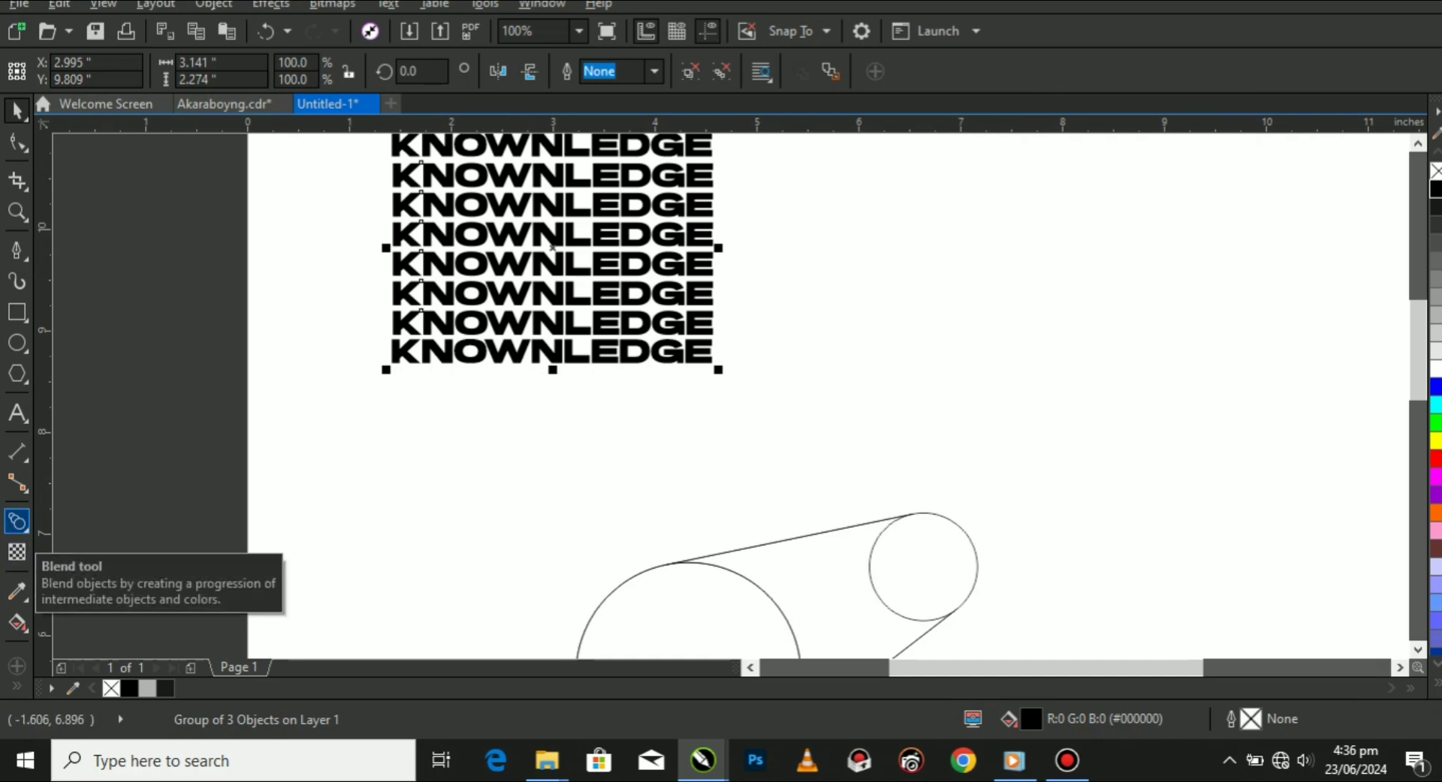
Apply an envelope to the text group and delete the midpoint nodes on all four sides, keeping the corner nodes.
click(18, 521)
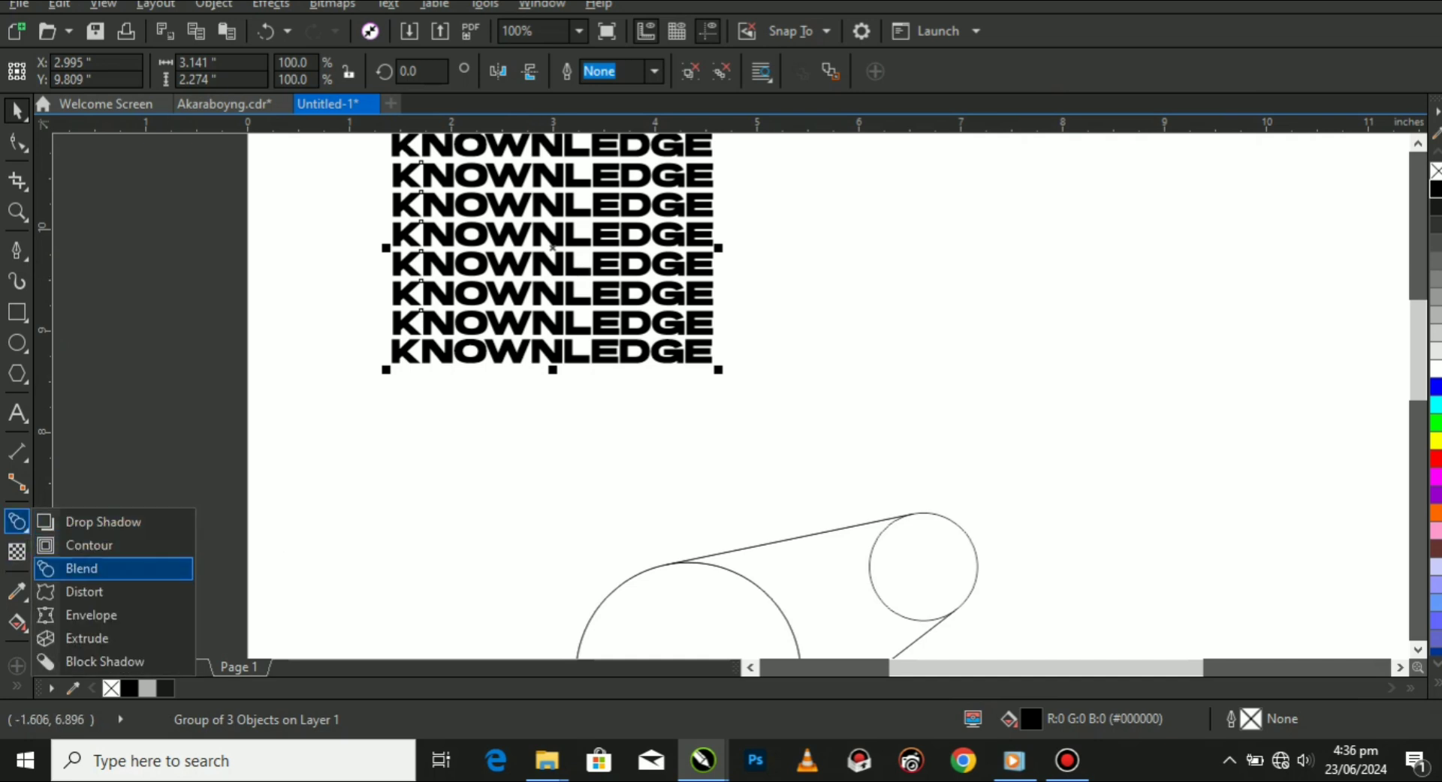
click(92, 616)
scroll(363, 386, down, 1)
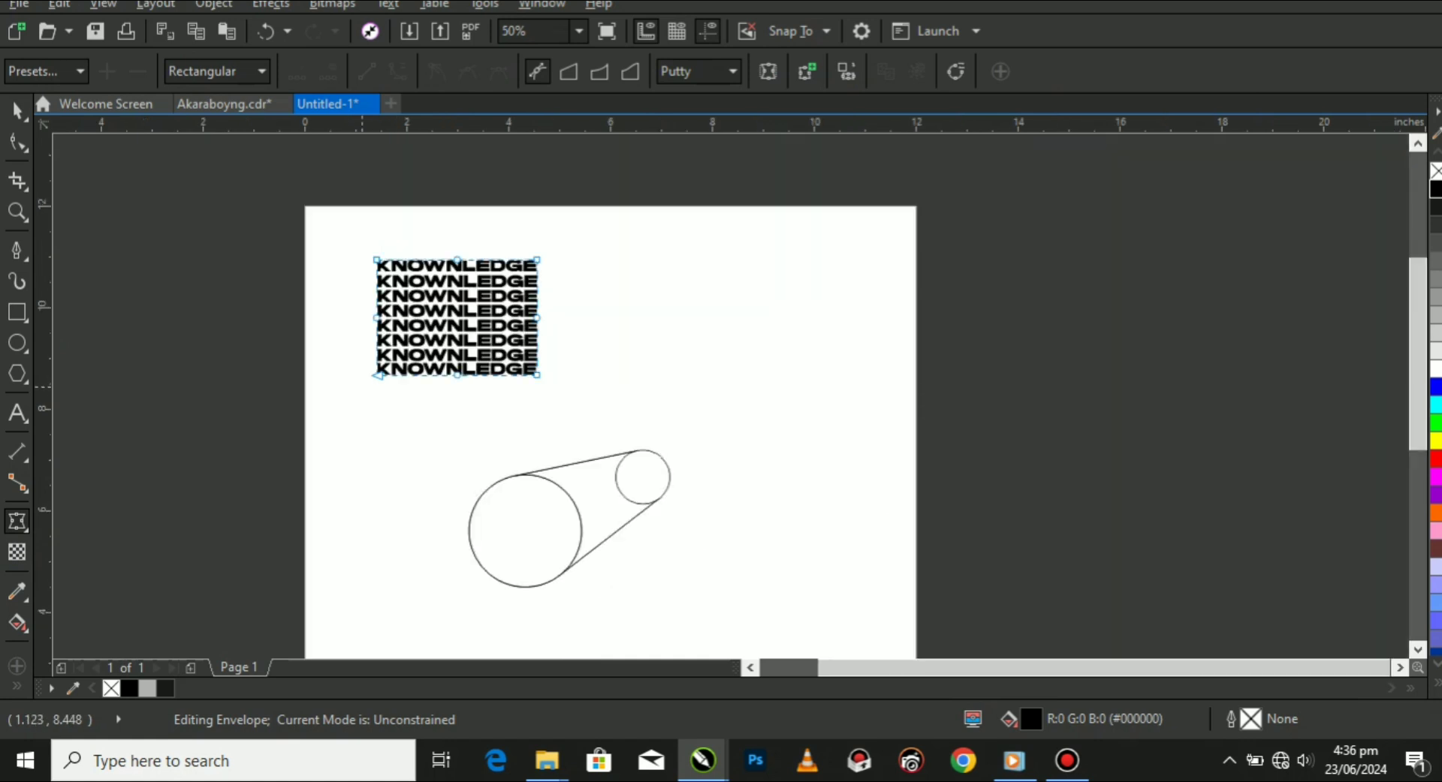
scroll(434, 236, up, 1)
drag(426, 218, 507, 526)
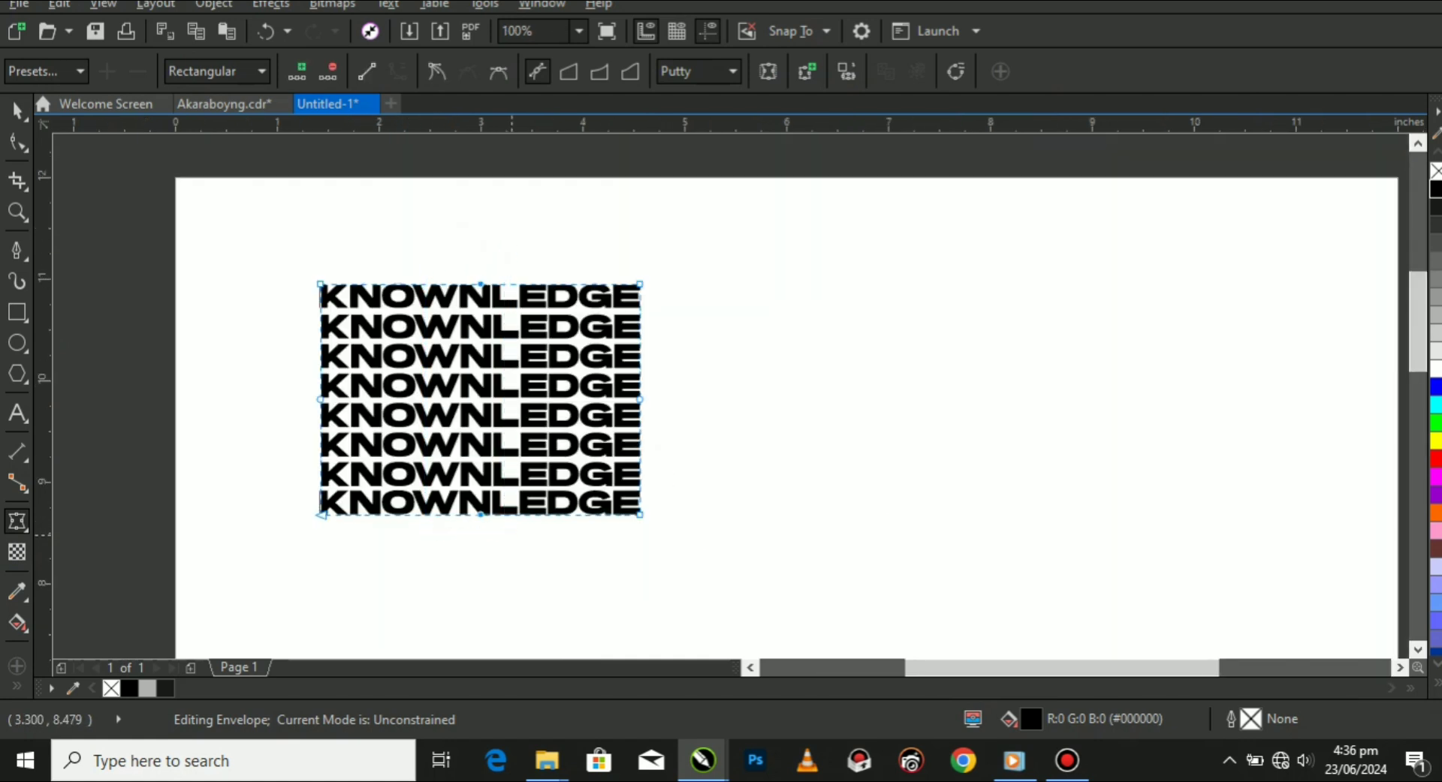
click(350, 424)
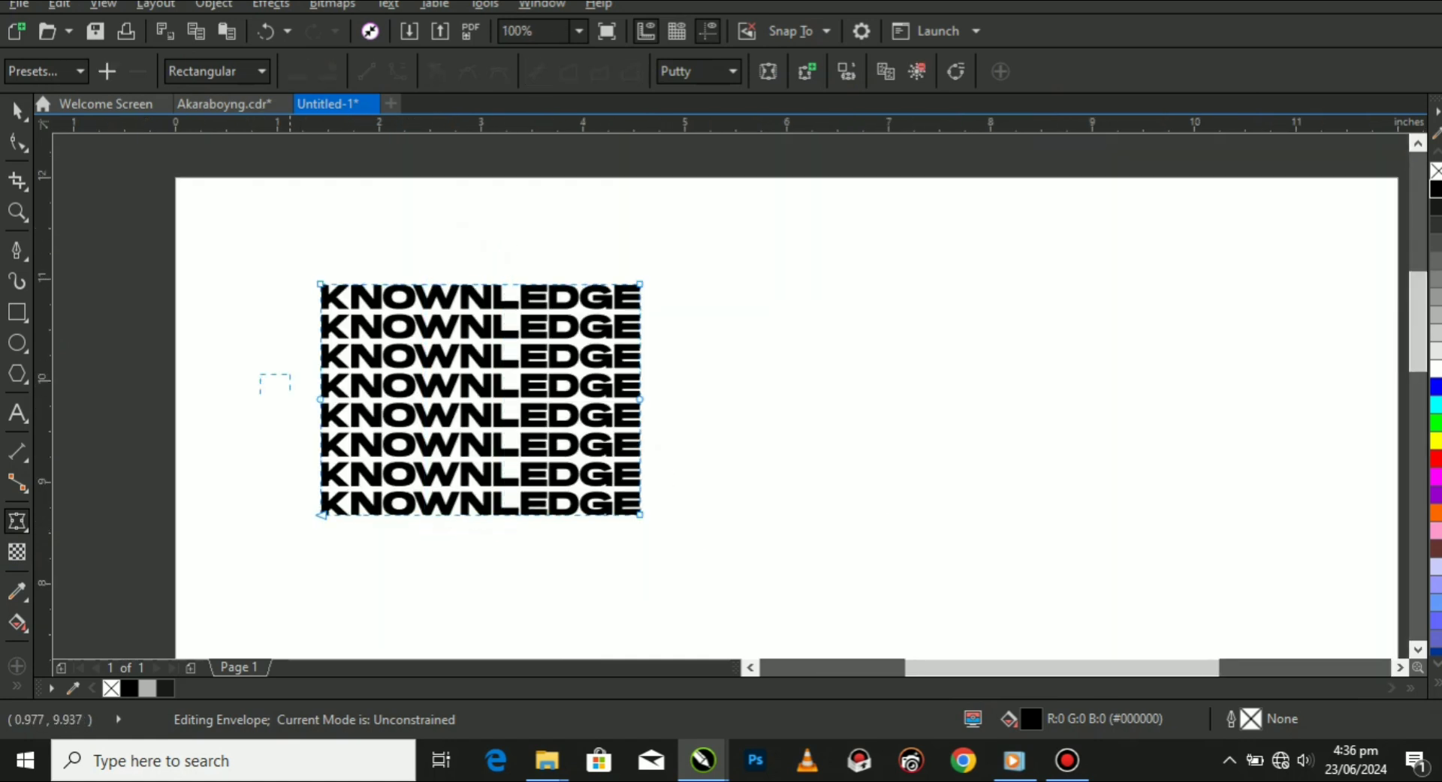
drag(291, 394, 688, 427)
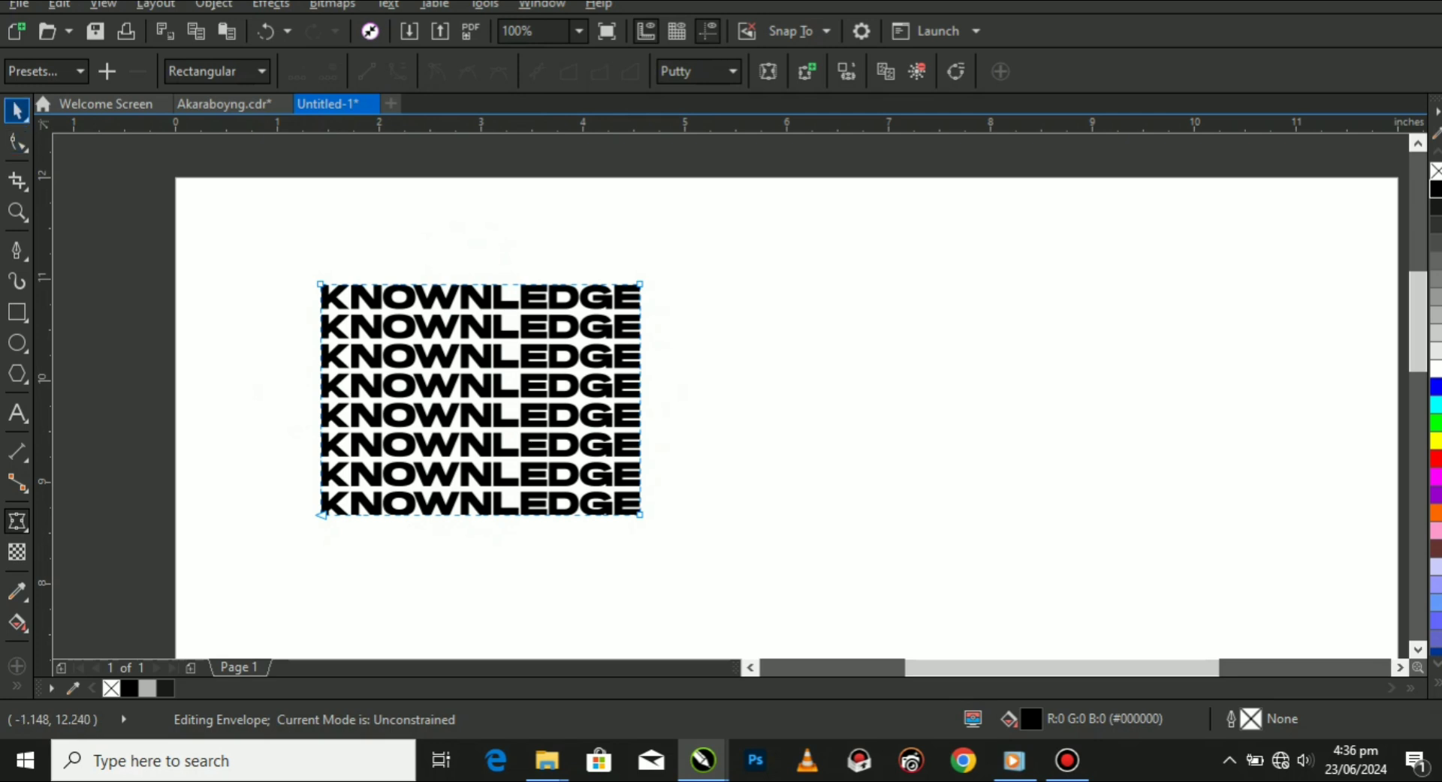
key(space)
Move the text group over the extruded circle's side and scale it proportionally to about 2.02 by 1.46 inches.
scroll(390, 259, down, 4)
scroll(402, 234, up, 2)
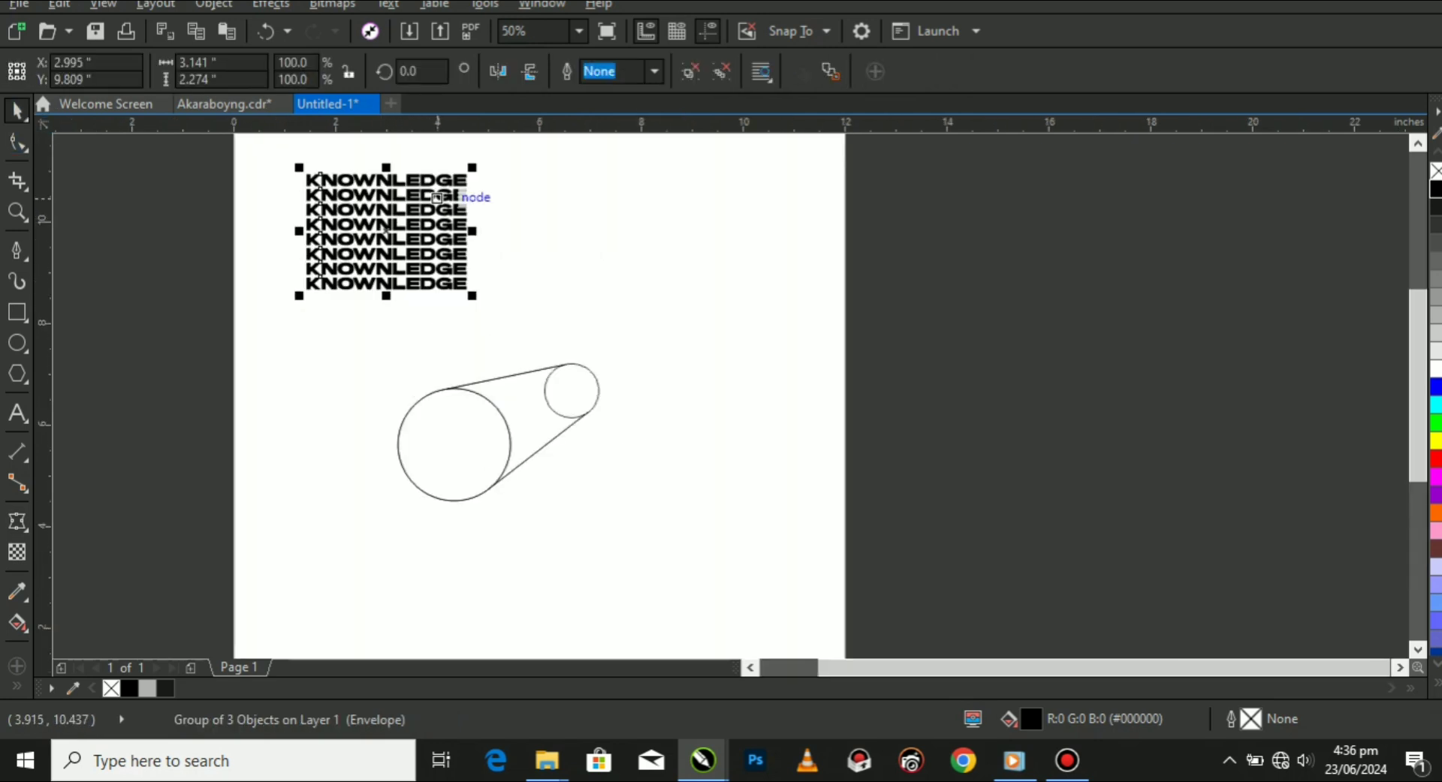
drag(400, 227, 535, 417)
scroll(535, 417, up, 2)
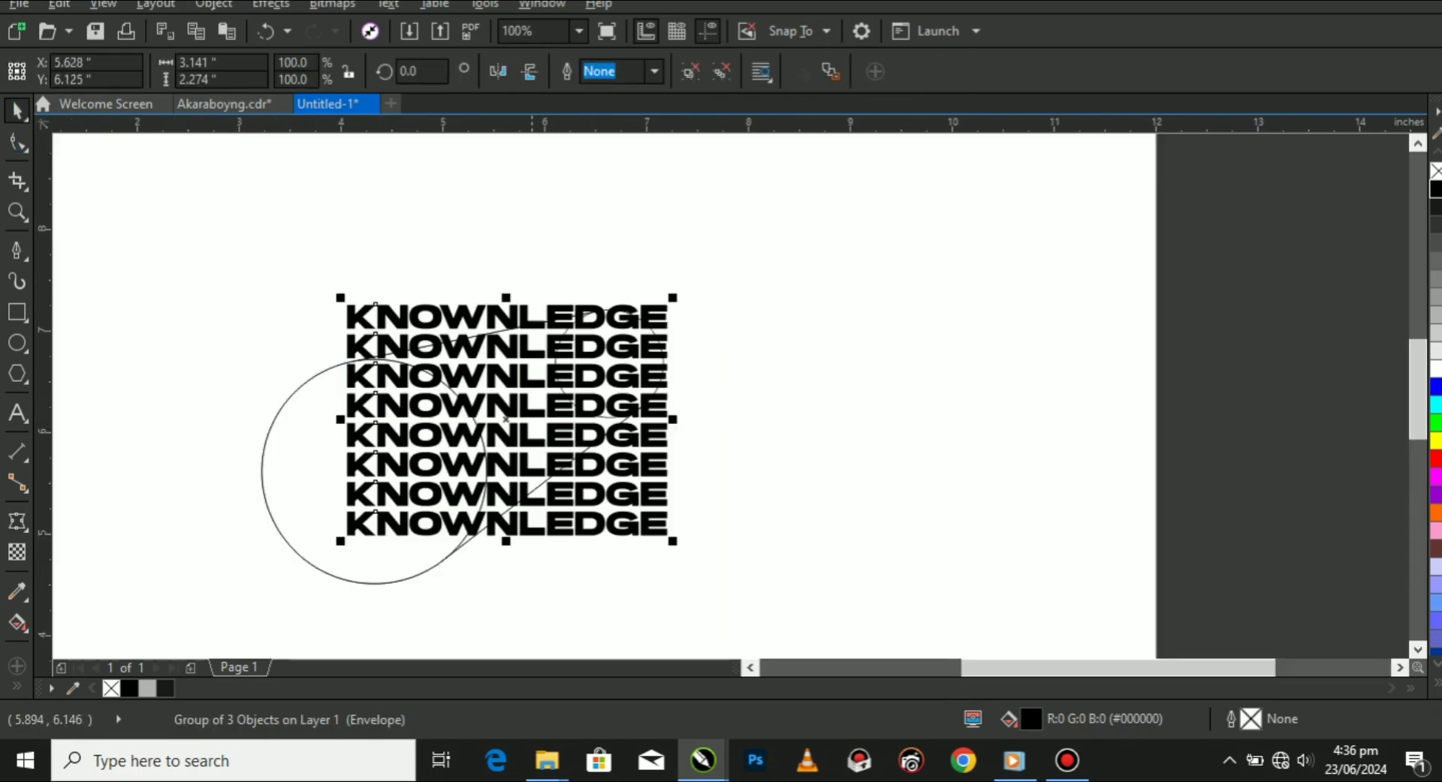
drag(673, 298, 558, 379)
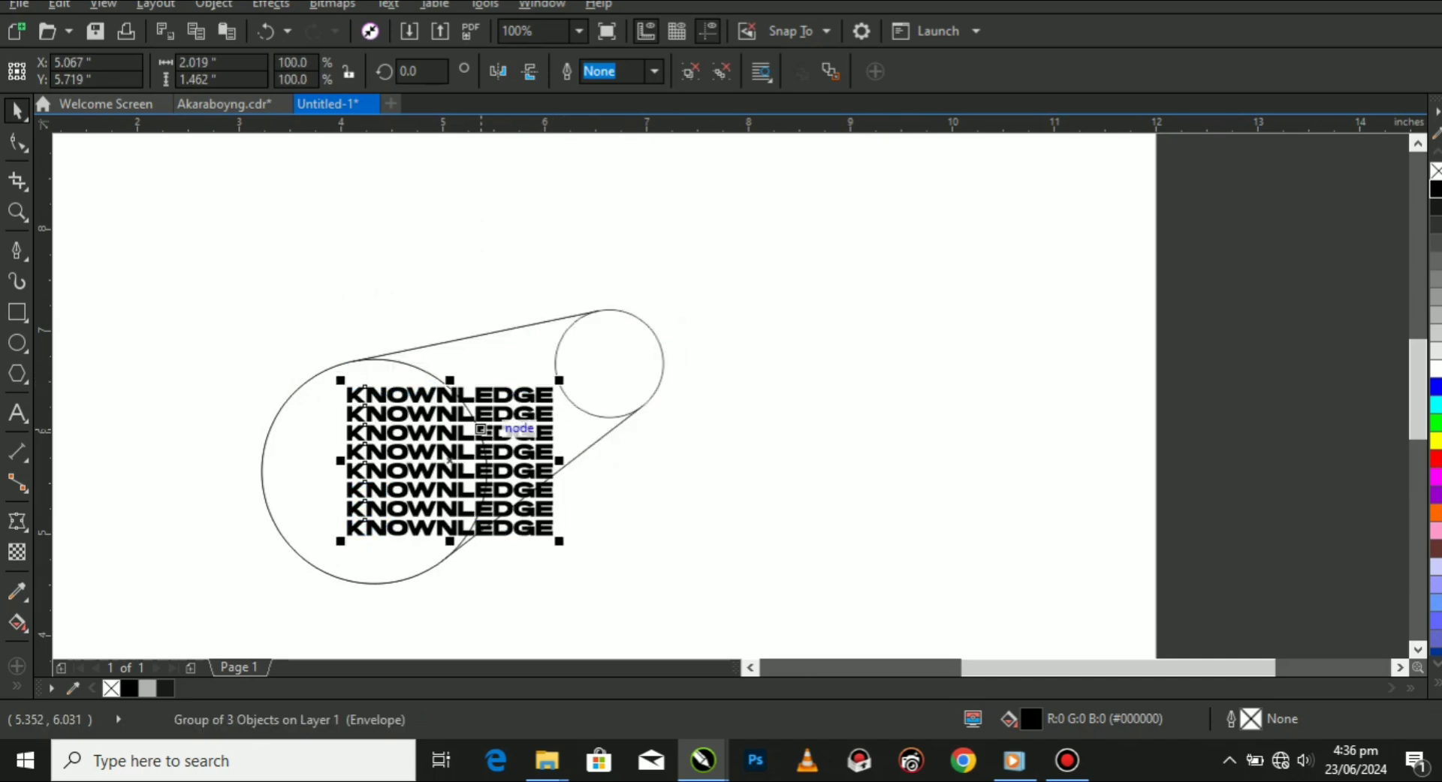
drag(456, 439, 484, 405)
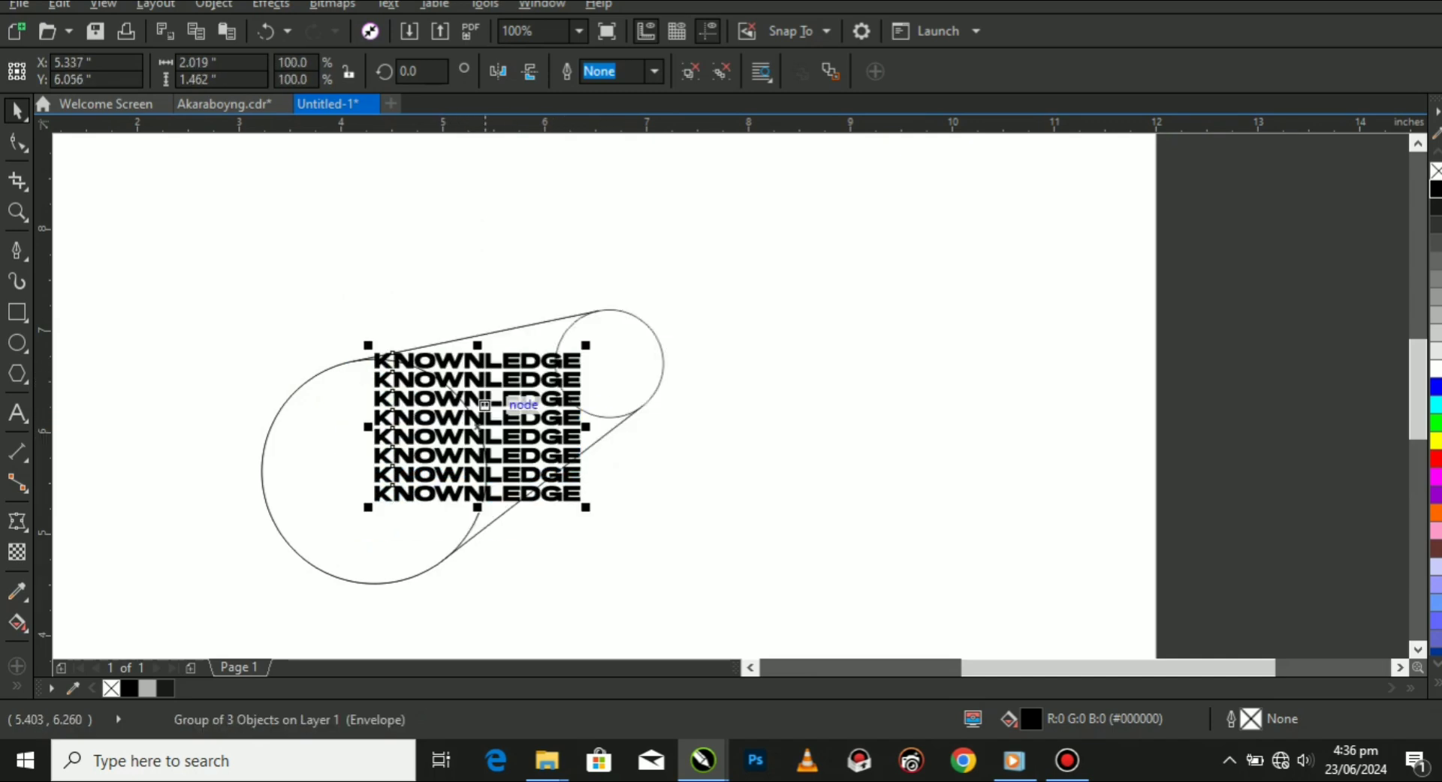
scroll(484, 405, up, 2)
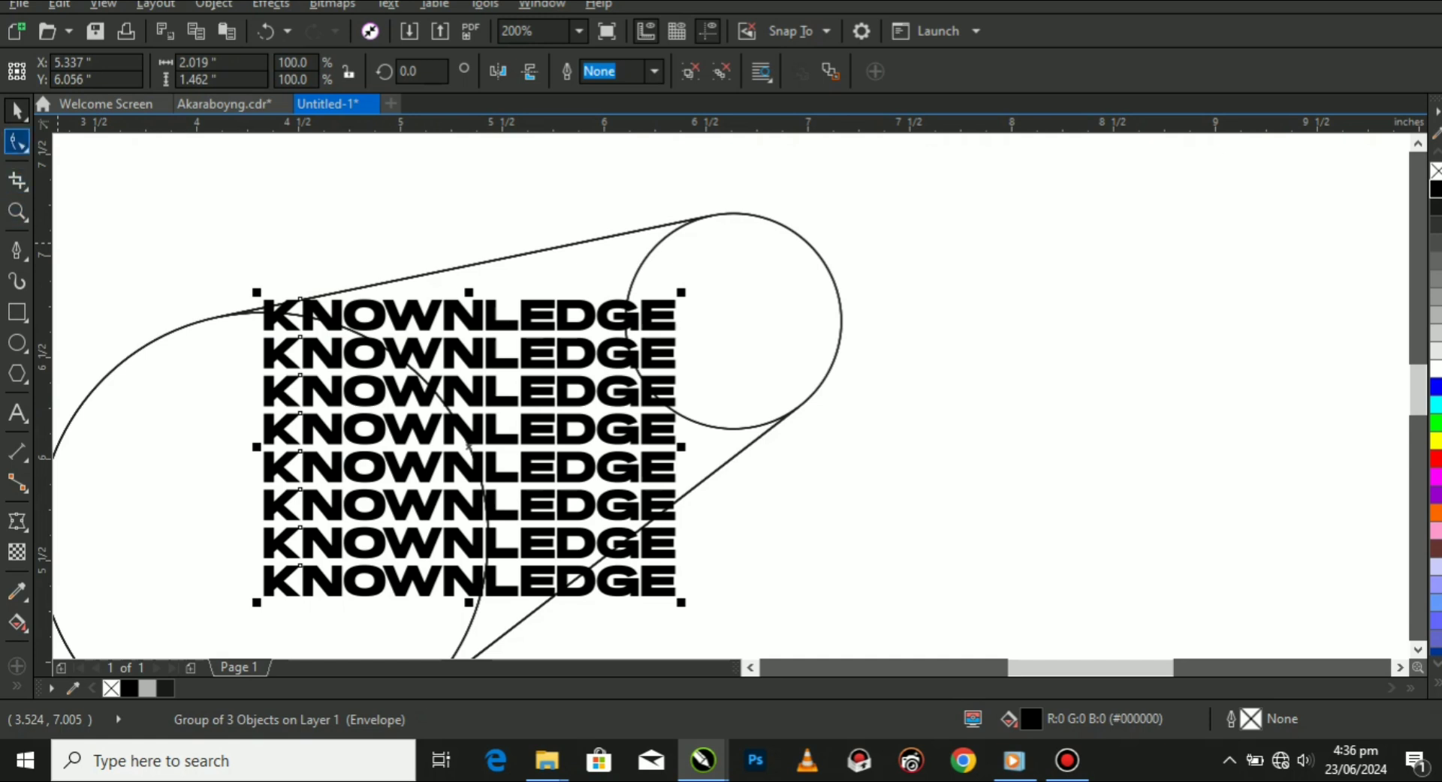
Place the envelope's two upper corner nodes where the upper tangent line meets the small and large circles.
click(17, 142)
drag(683, 255, 700, 218)
scroll(230, 315, up, 1)
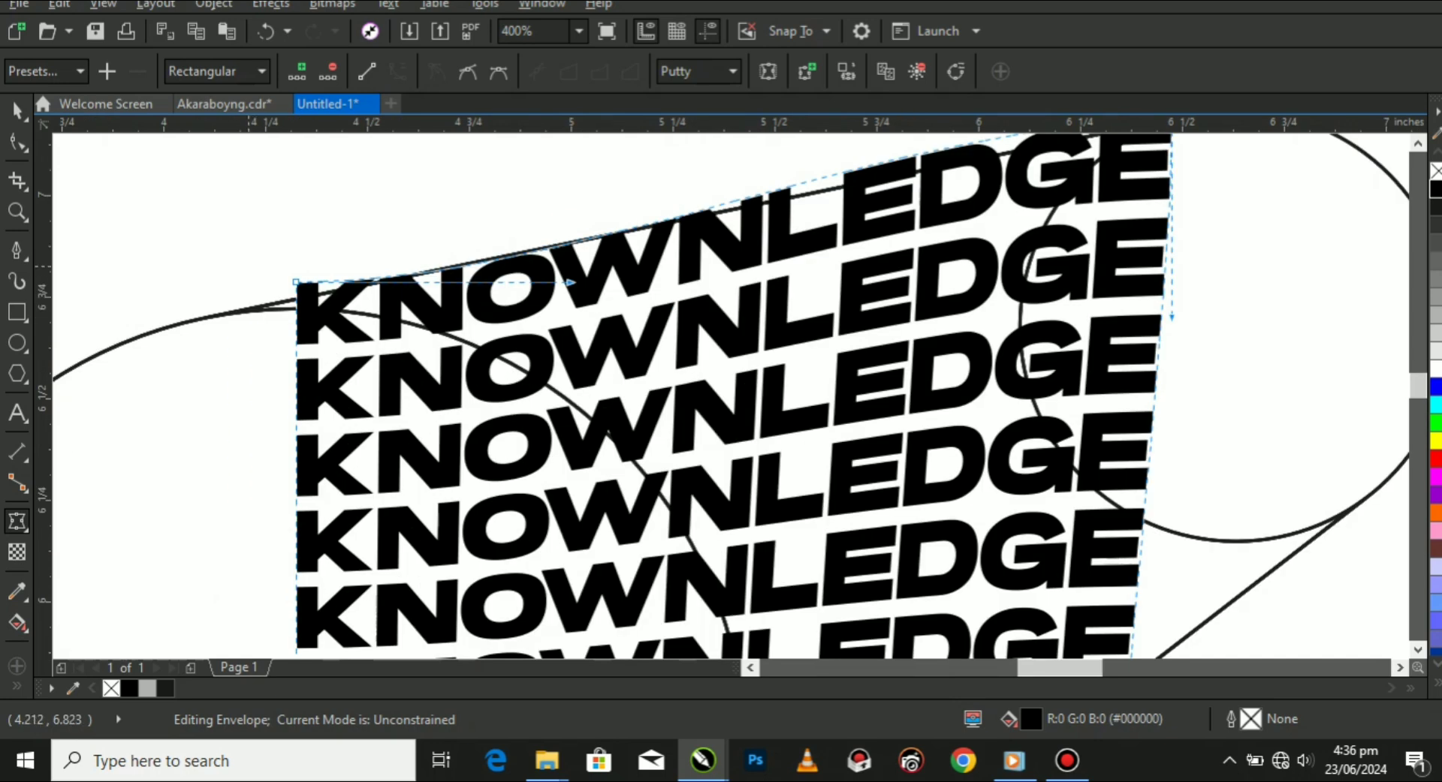
drag(297, 283, 262, 310)
scroll(291, 280, down, 1)
scroll(291, 280, down, 1)
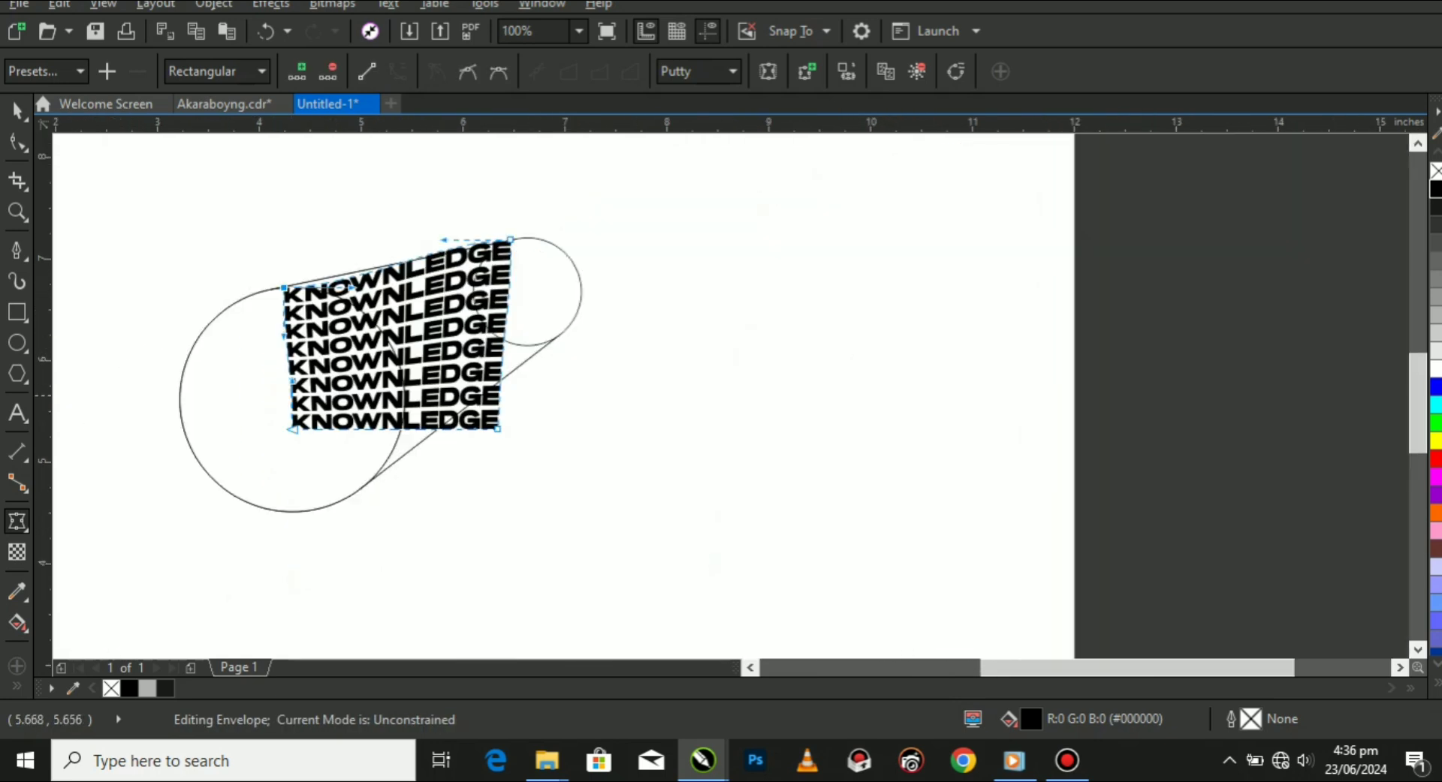
Straighten the envelope's upper edge along the upper tangent line by aligning the handles at both ends.
scroll(281, 266, up, 2)
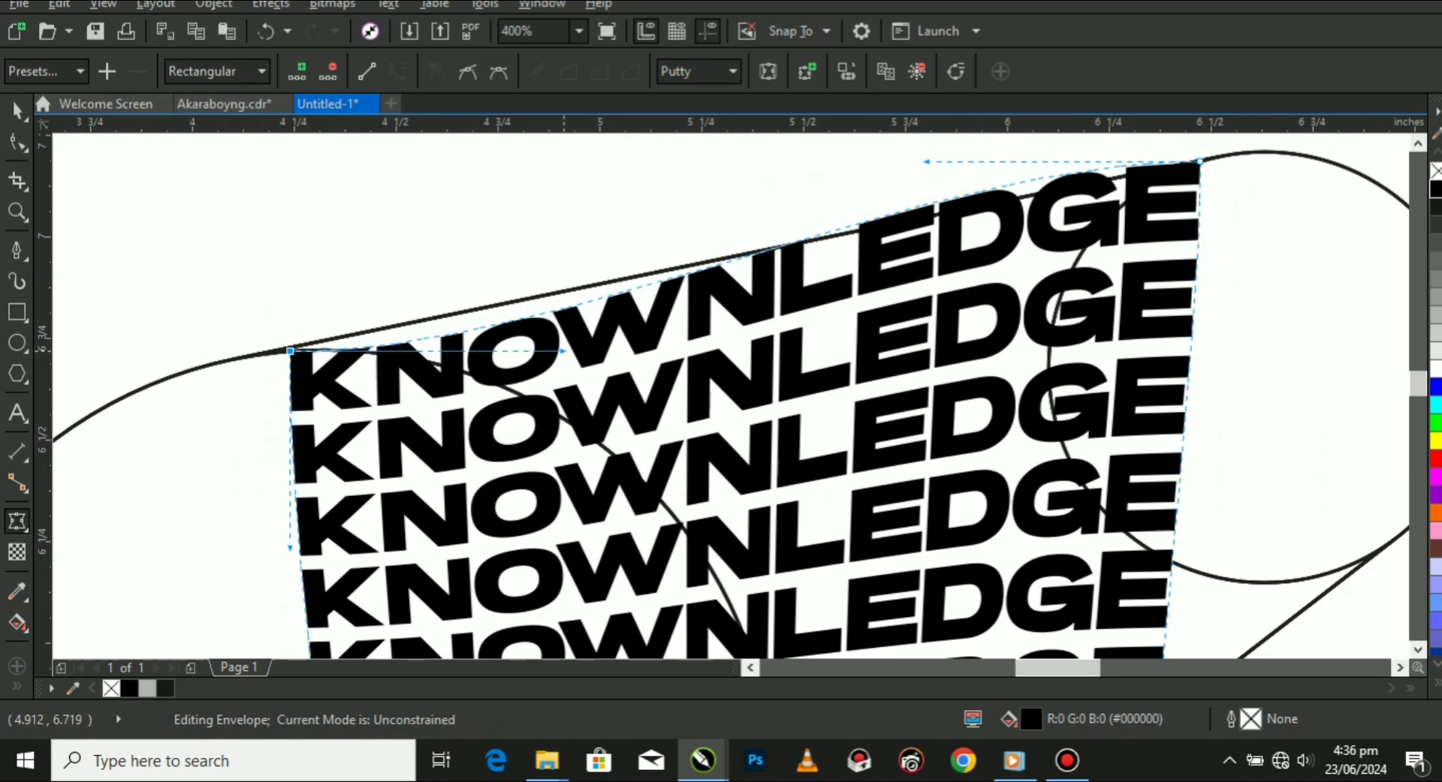
drag(563, 351, 560, 299)
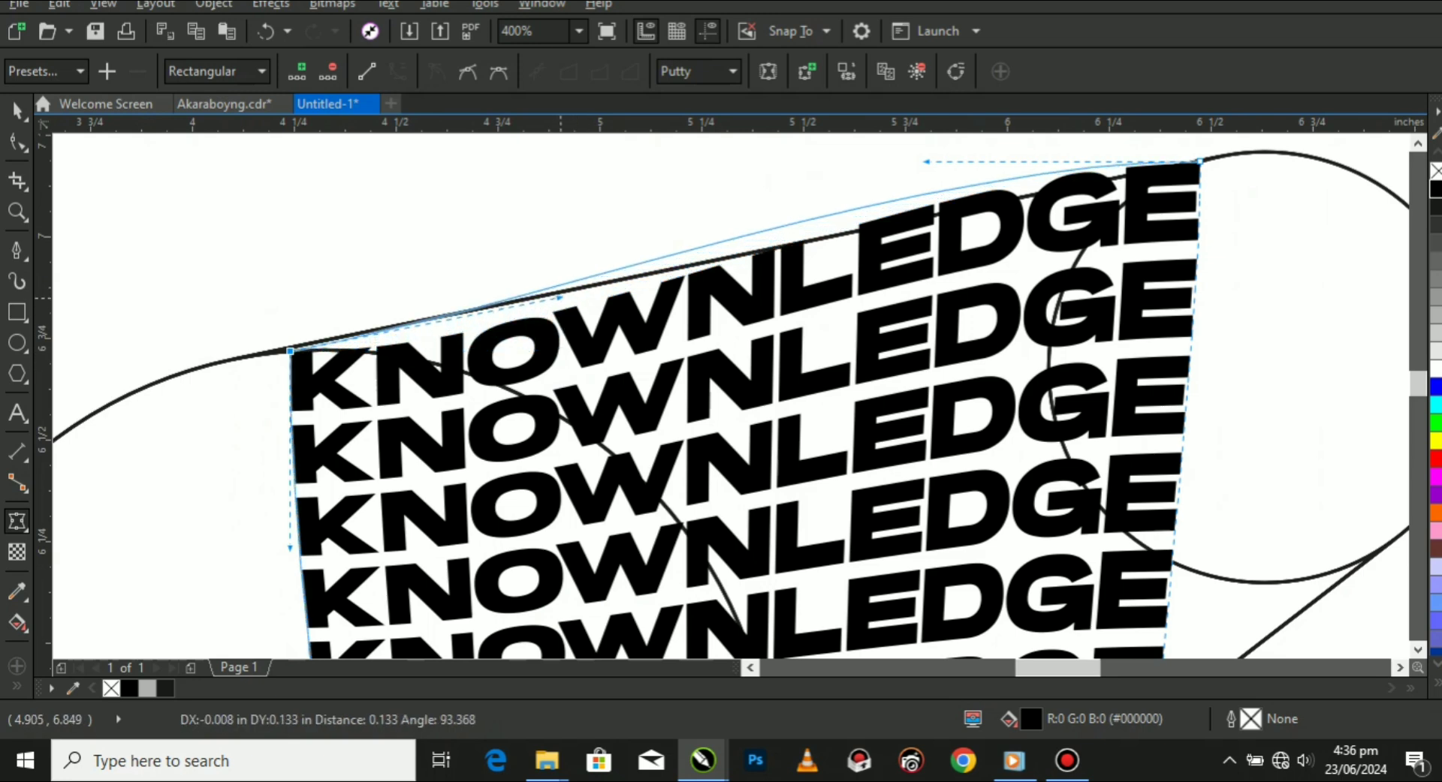
scroll(559, 298, down, 2)
scroll(1063, 195, up, 1)
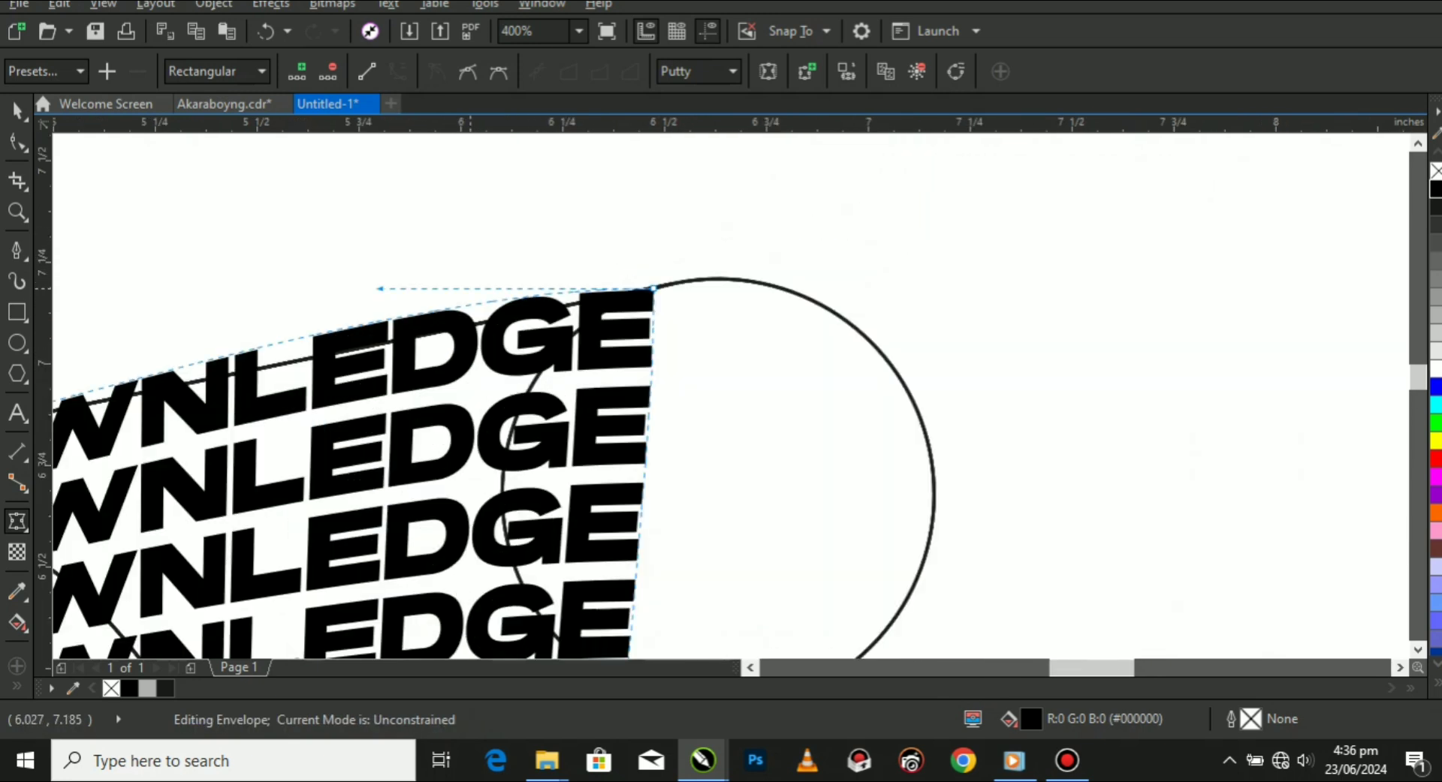
drag(379, 289, 361, 339)
scroll(368, 337, down, 2)
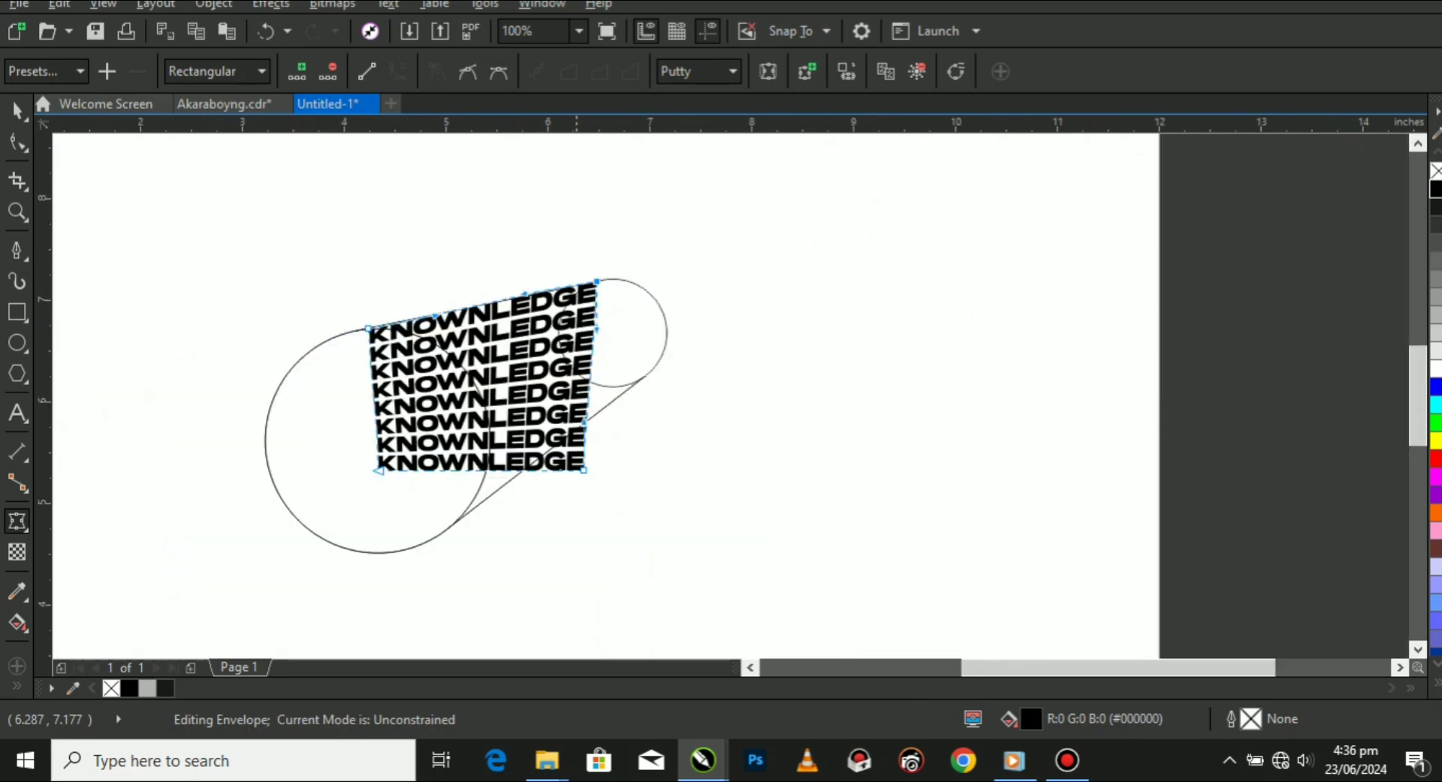
Place the envelope's two lower corner nodes at the small-circle and large-circle ends of the lower tangent line.
scroll(615, 464, up, 1)
drag(608, 472, 721, 291)
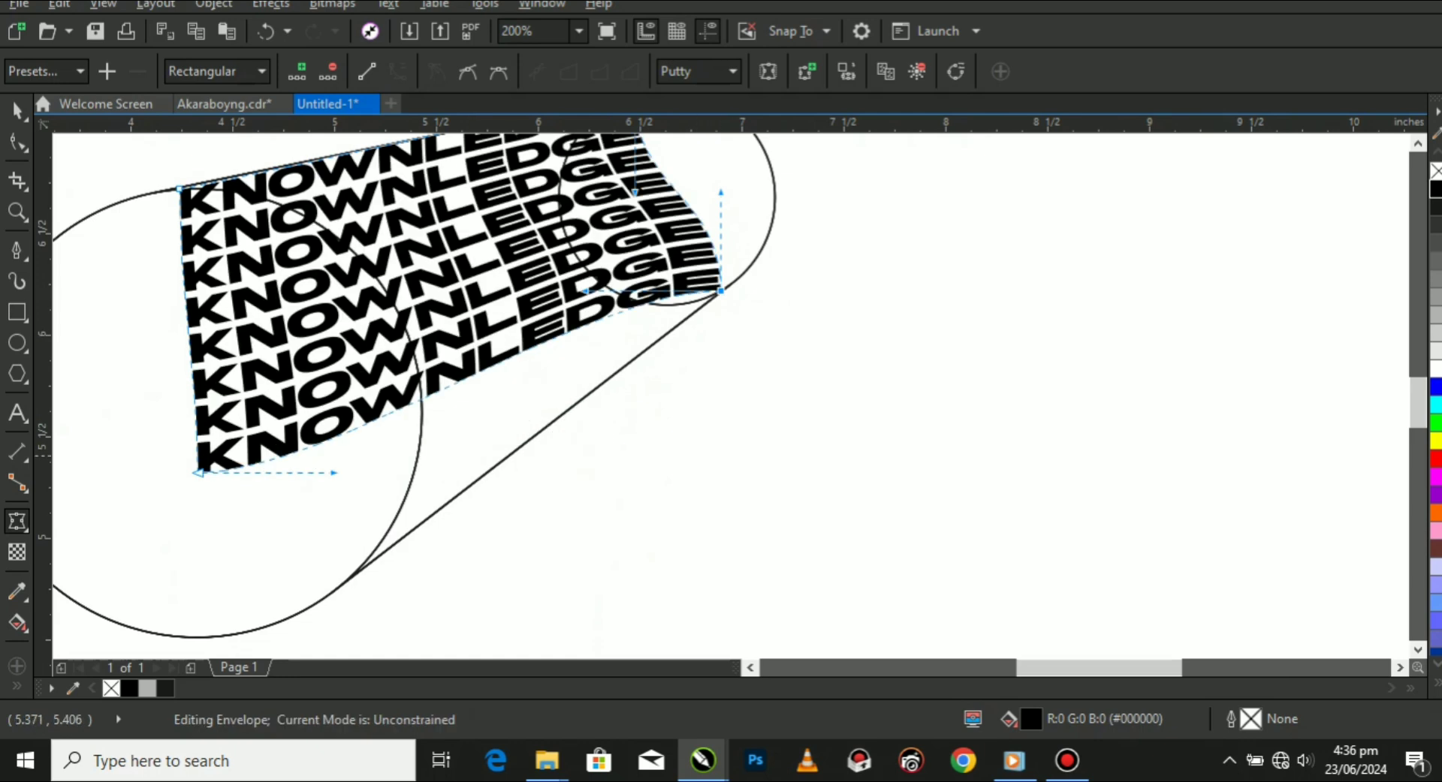
drag(161, 440, 365, 564)
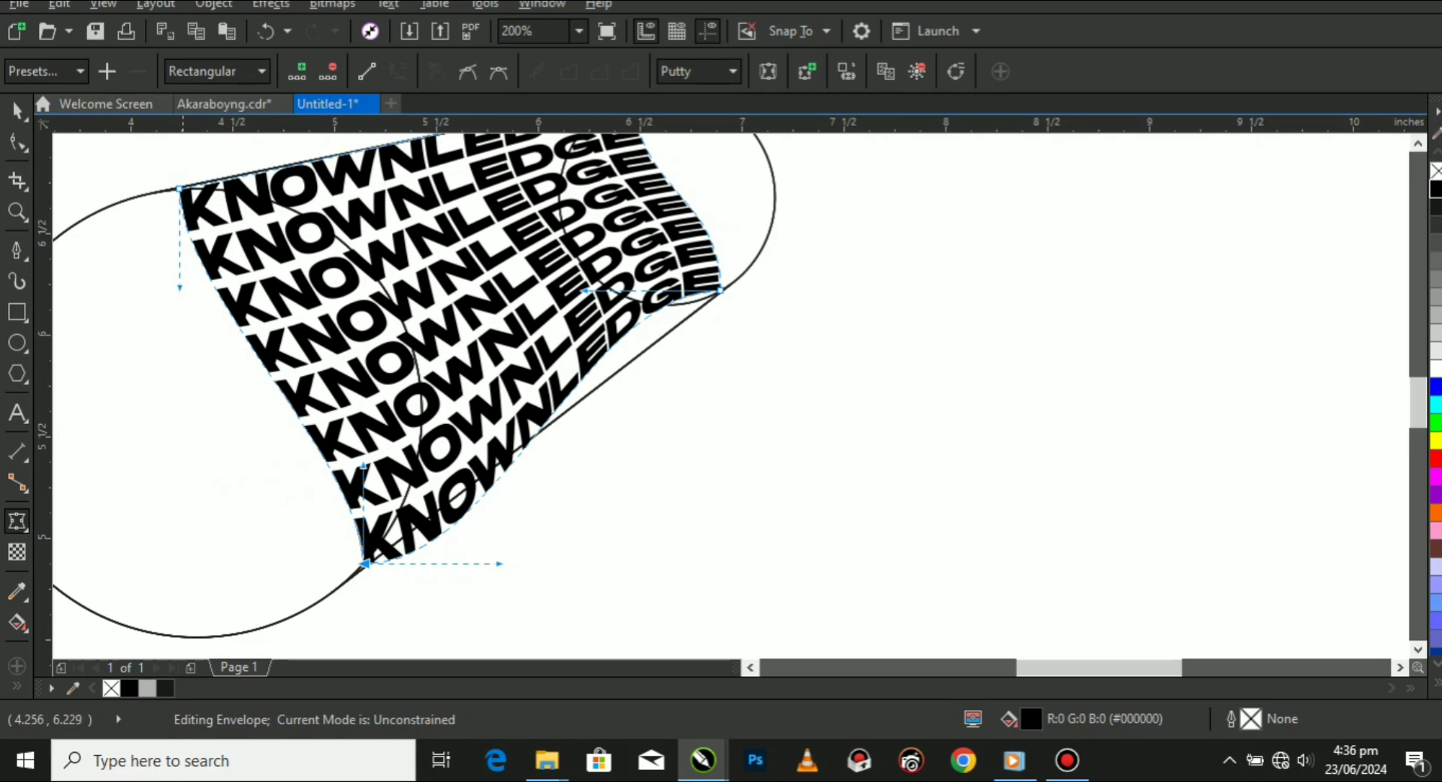
Bend the envelope's K-side edge along the large circle's arc and nudge its lower corner node onto the tangent point.
drag(181, 289, 483, 248)
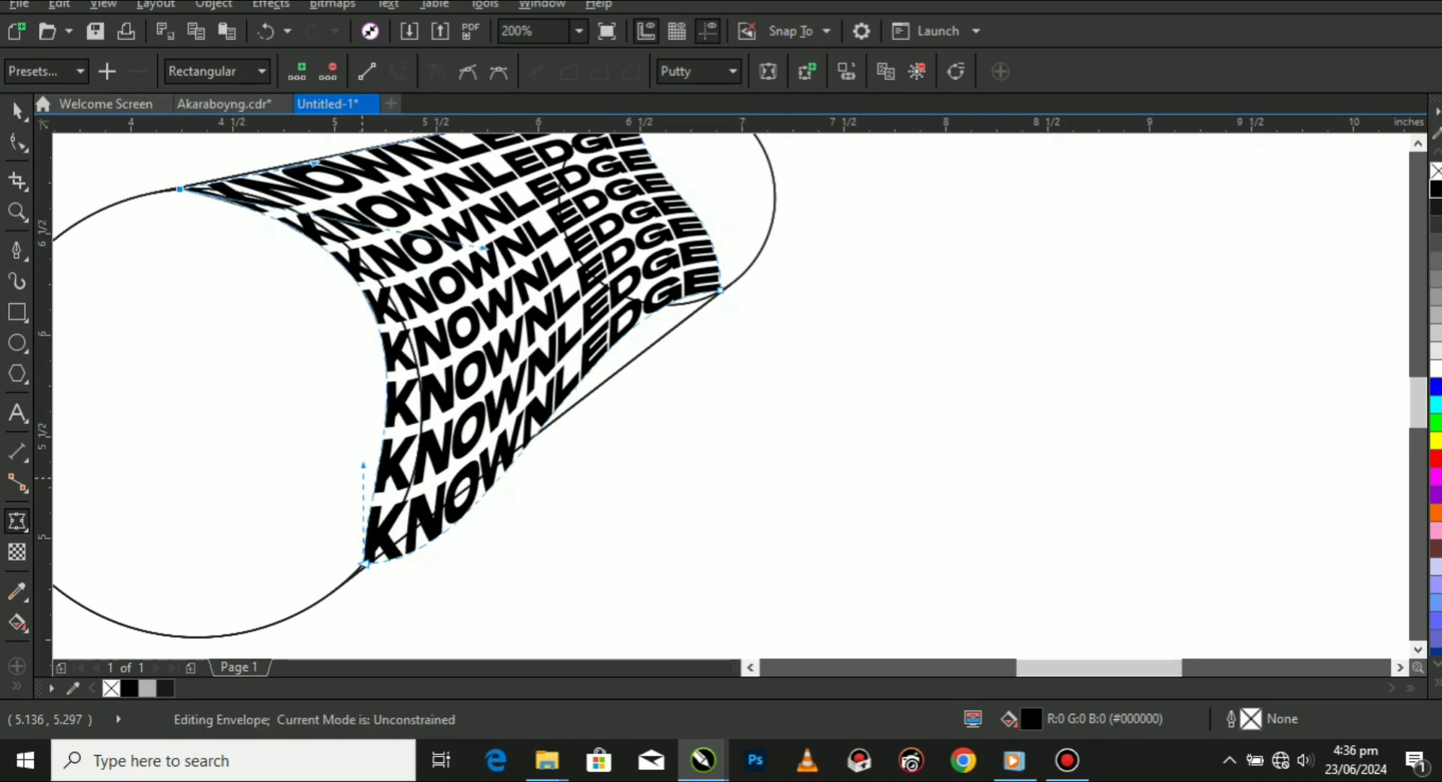
scroll(394, 499, up, 2)
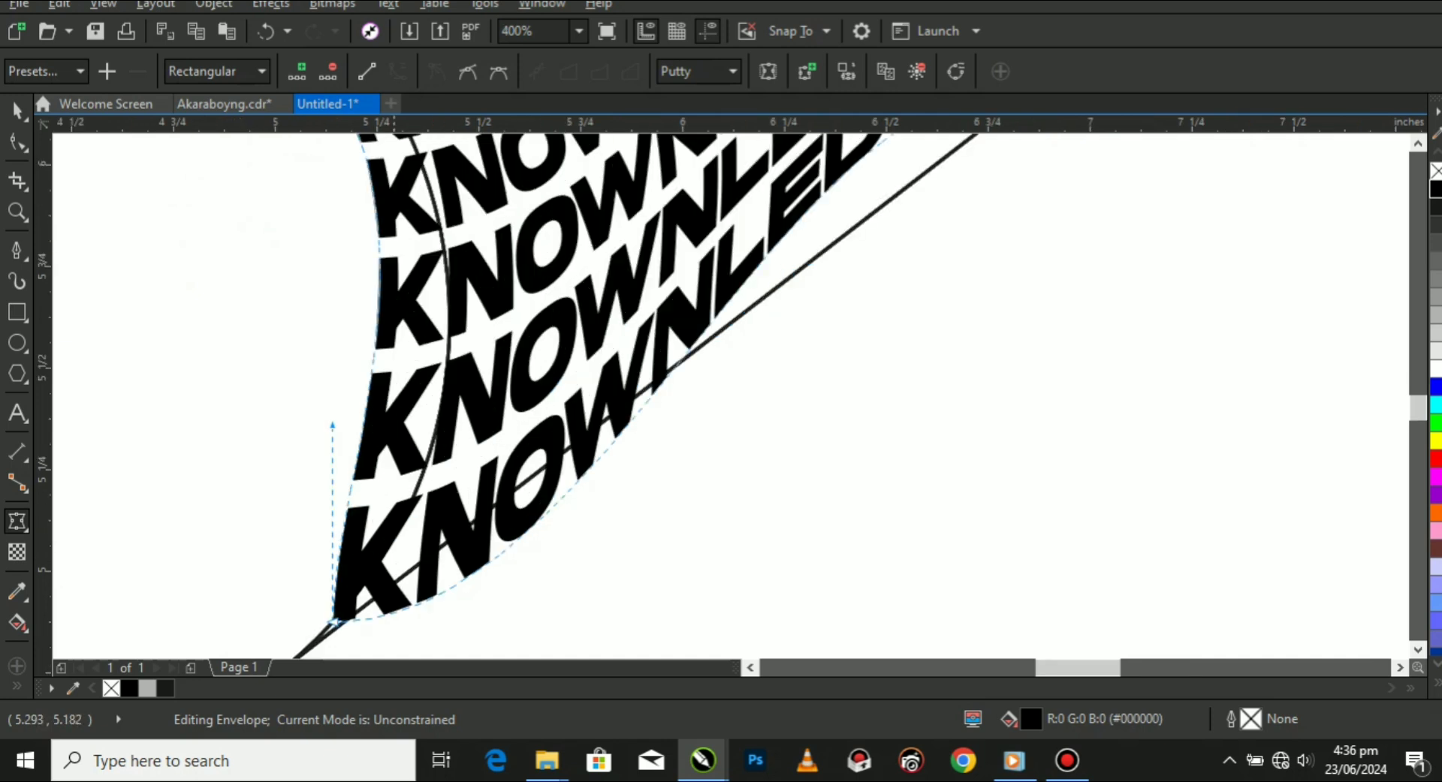
drag(334, 422, 492, 371)
scroll(490, 373, down, 2)
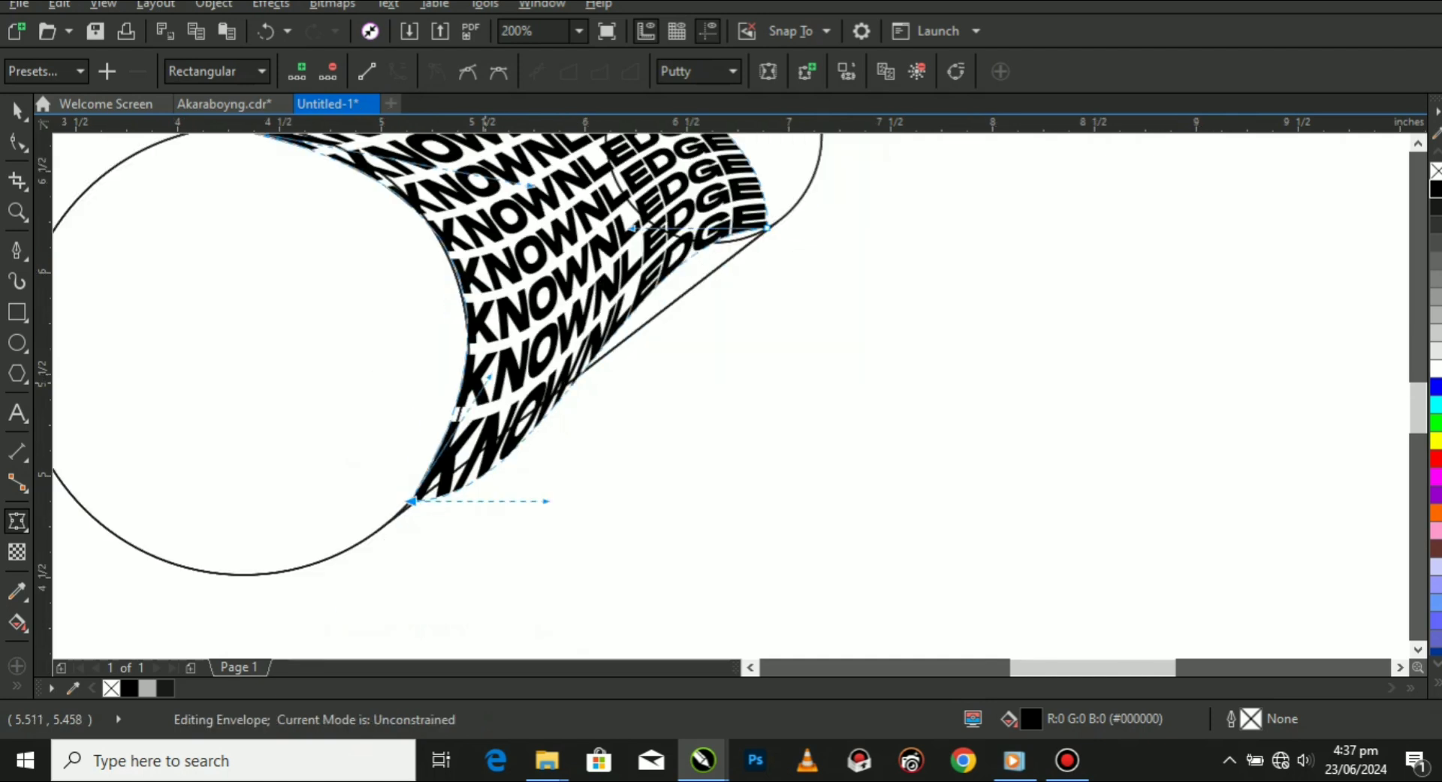
scroll(406, 510, up, 2)
drag(387, 481, 363, 515)
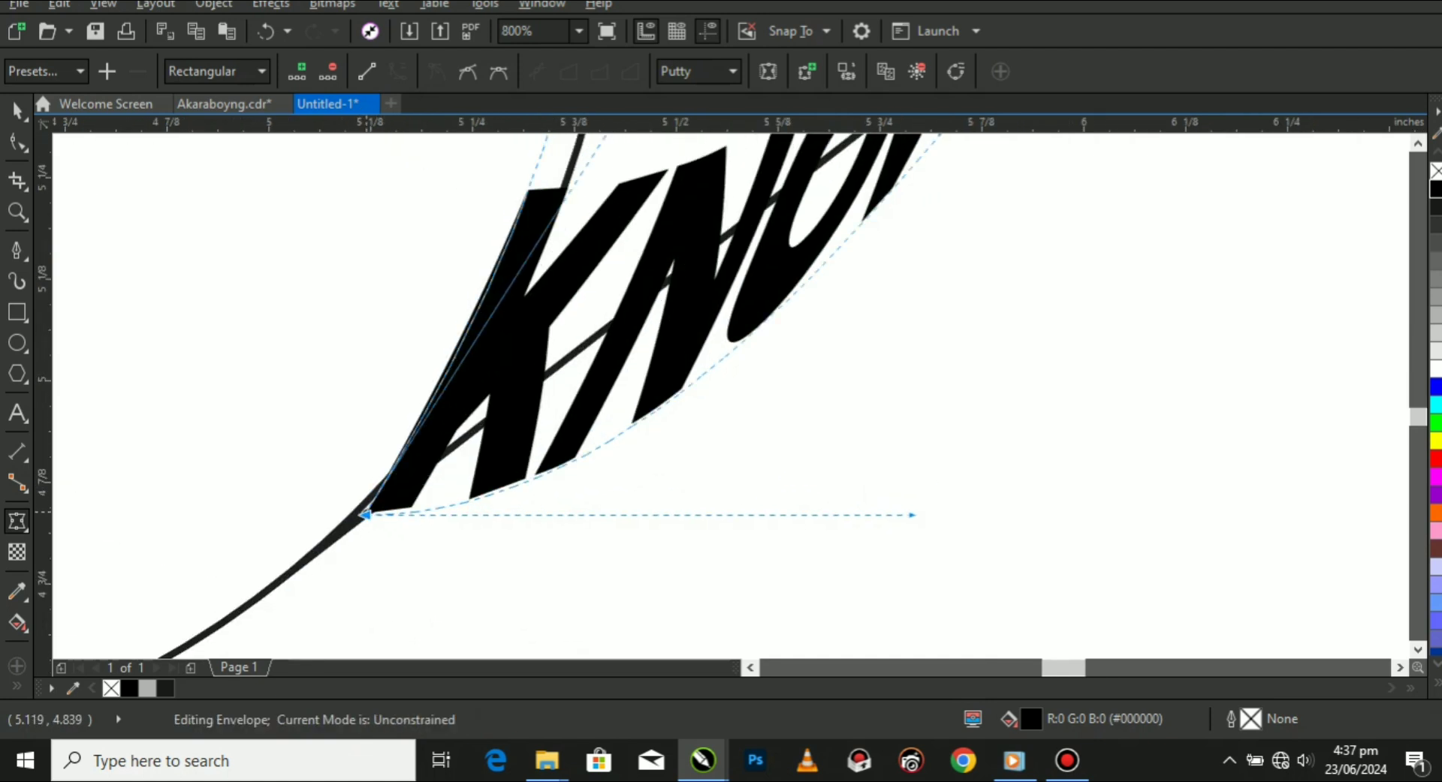
Align the handles at both ends of the envelope's lower edge with the lower tangent line.
scroll(364, 515, down, 2)
drag(503, 514, 535, 414)
scroll(536, 414, down, 1)
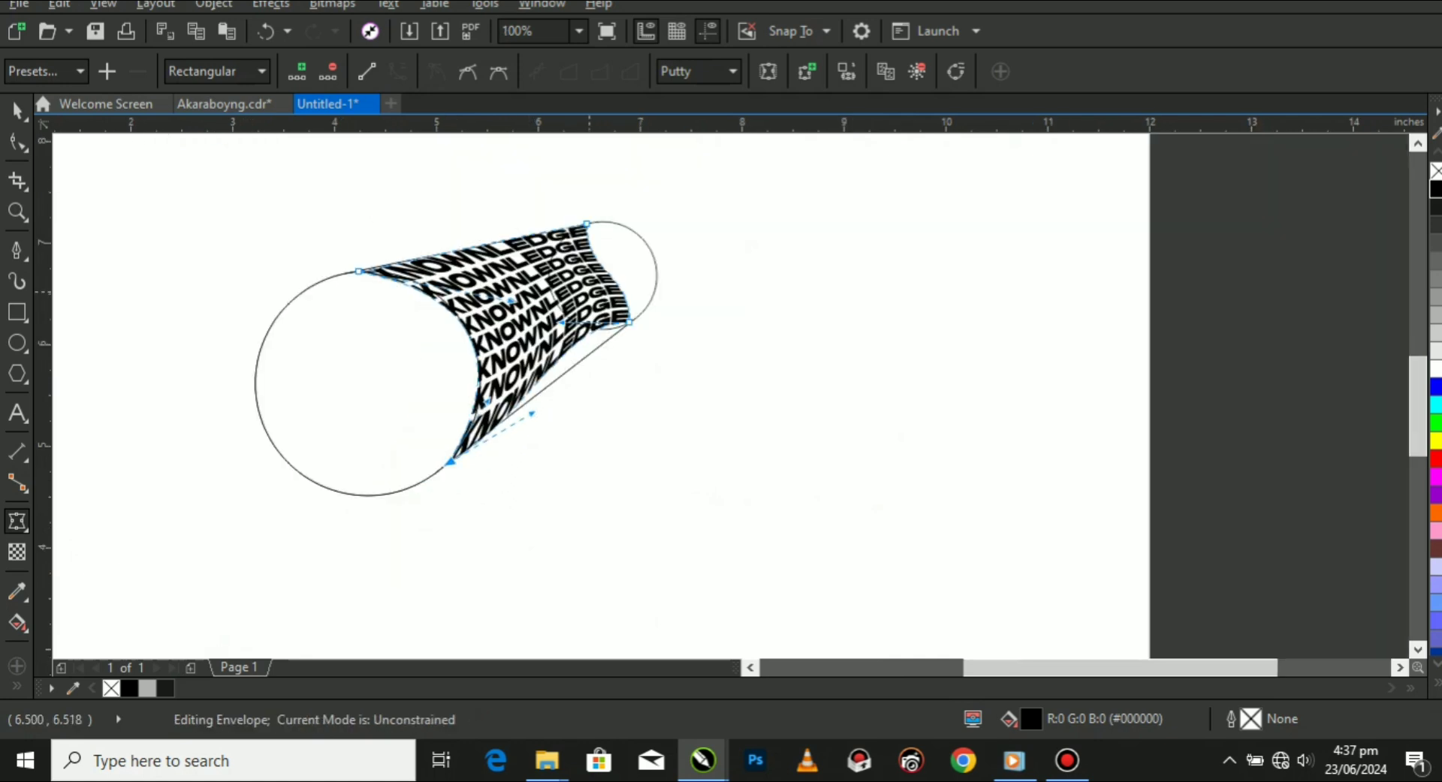
scroll(634, 206, up, 2)
drag(484, 372, 645, 446)
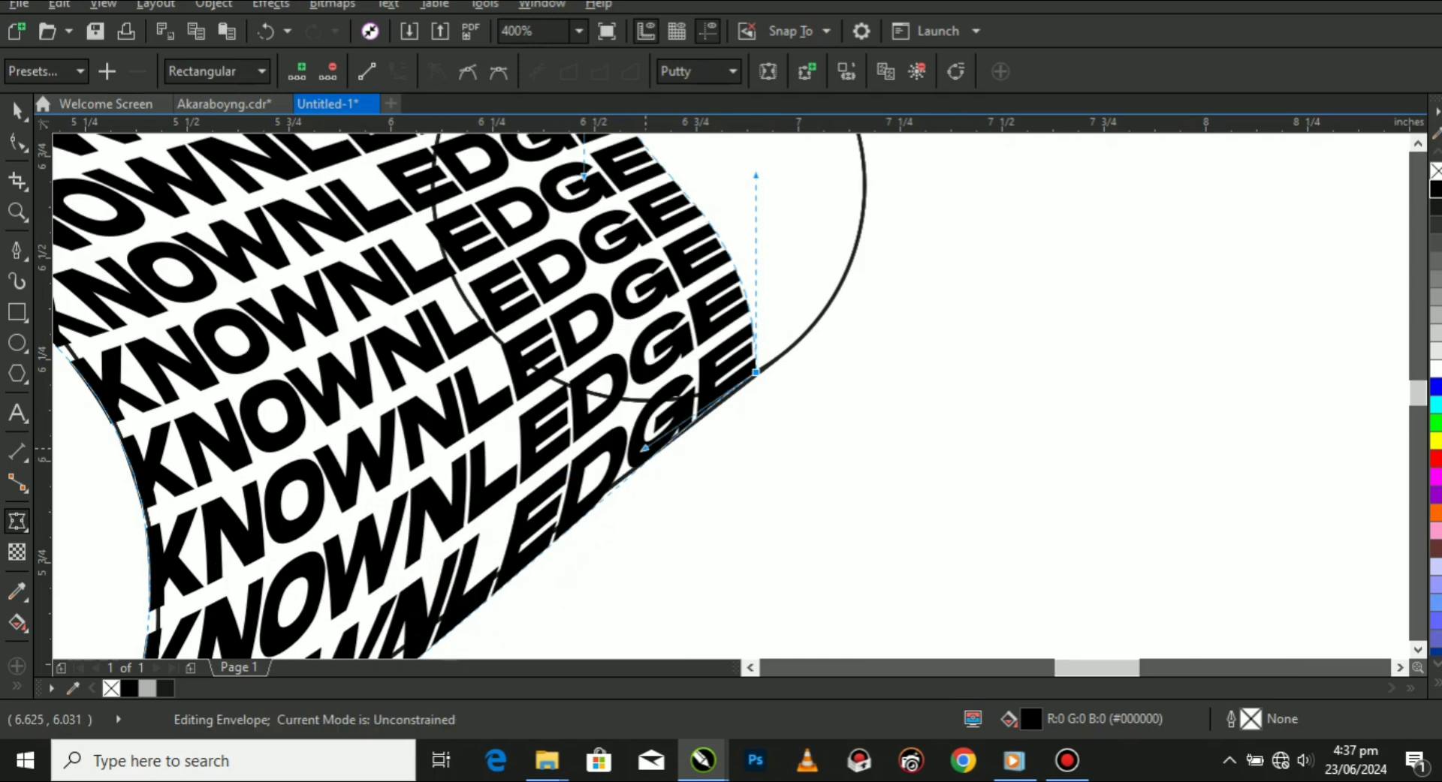
Refine the lower edge's handle at the large-circle end so the last text line follows the tangent line.
scroll(616, 336, down, 1)
scroll(355, 637, down, 1)
scroll(354, 637, up, 2)
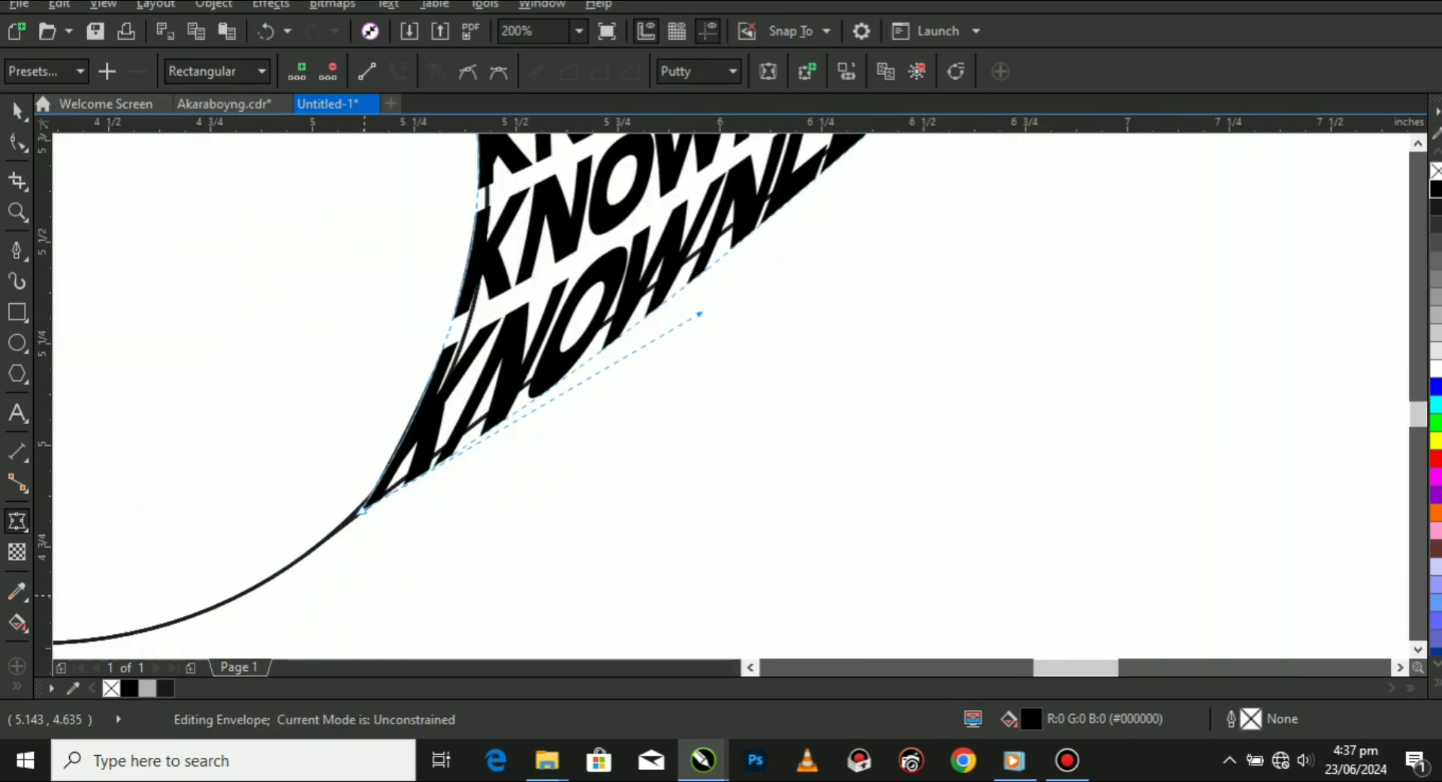
scroll(417, 523, down, 1)
scroll(393, 507, up, 1)
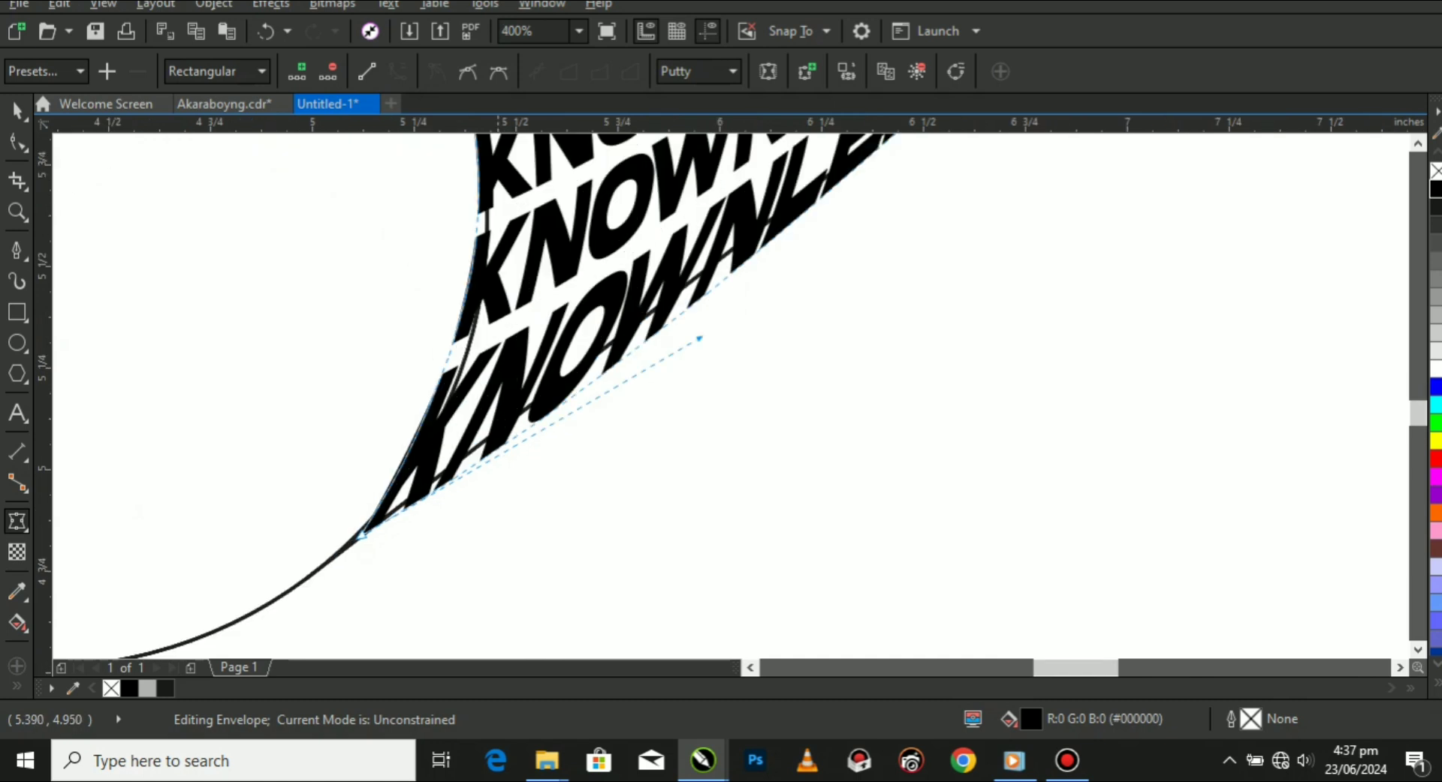
drag(699, 338, 676, 305)
scroll(675, 306, down, 2)
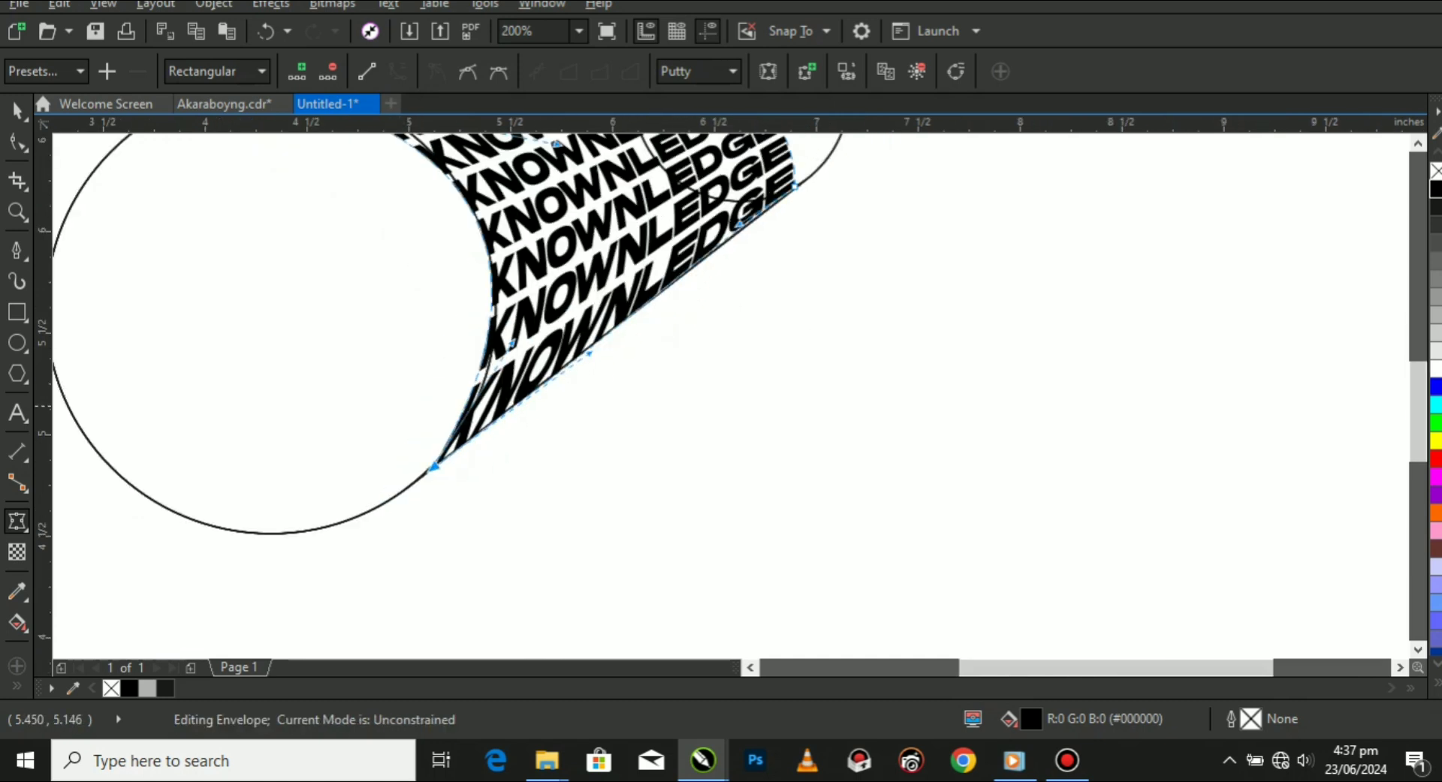
Bend the envelope's E-side edge outward along the small circle's outer arc using both of its handles.
scroll(619, 191, up, 1)
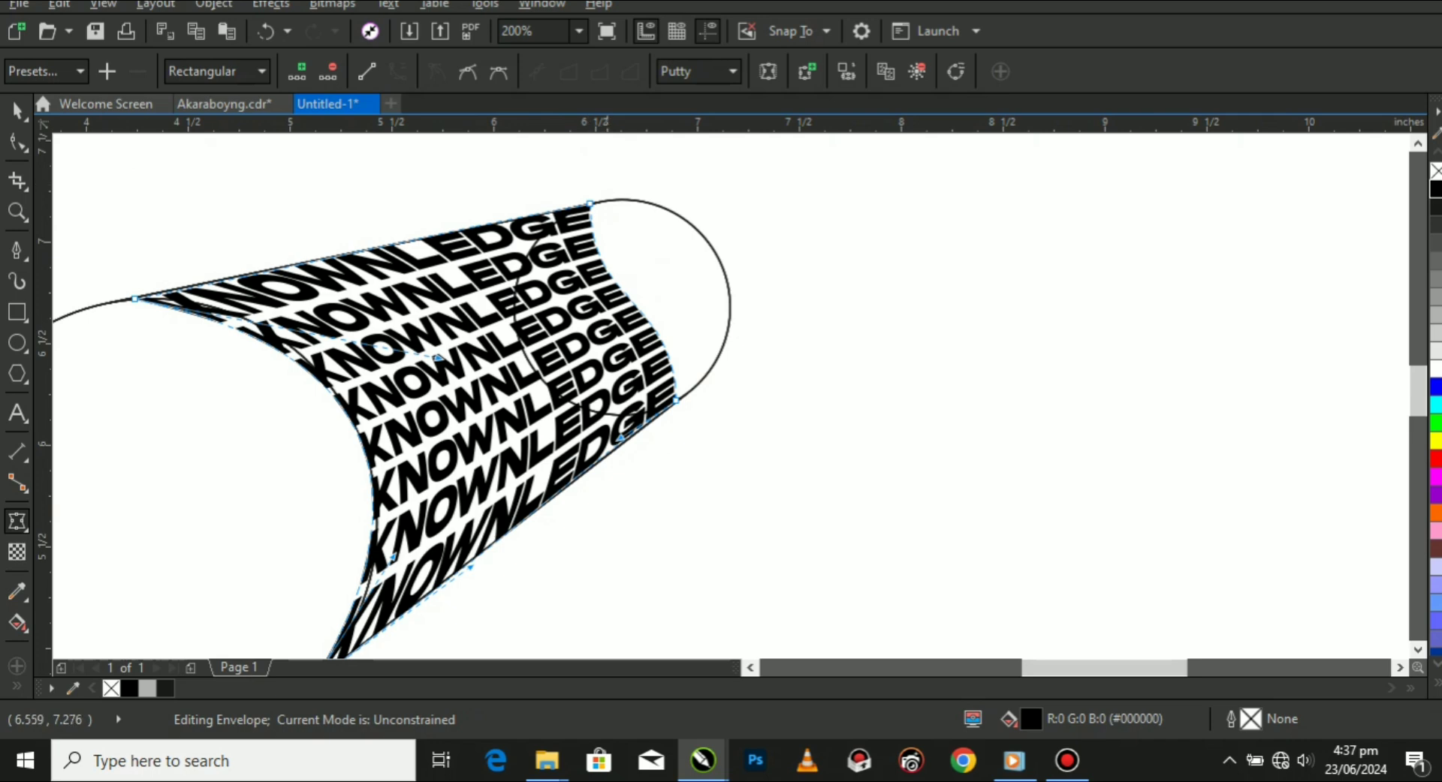
scroll(607, 184, up, 1)
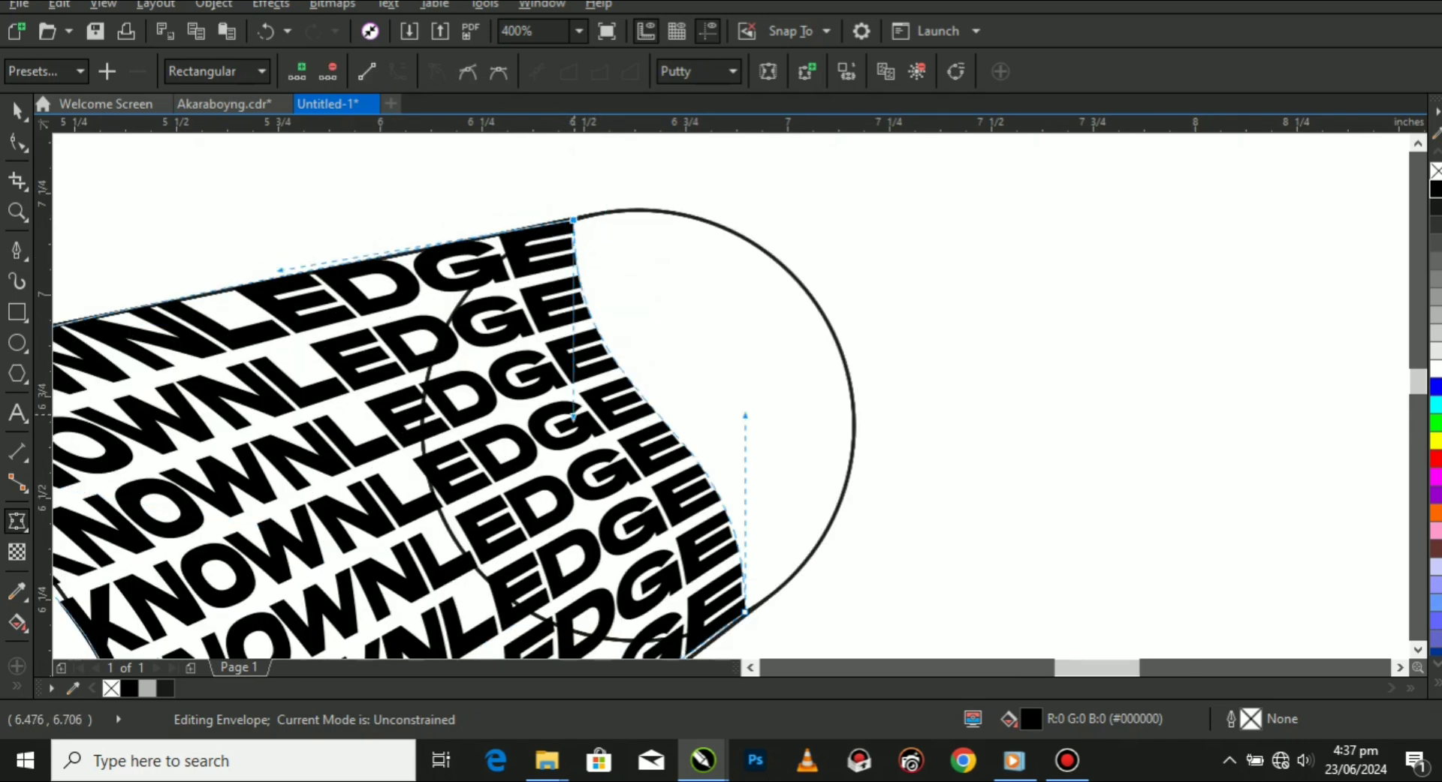
drag(574, 417, 871, 275)
drag(745, 415, 893, 398)
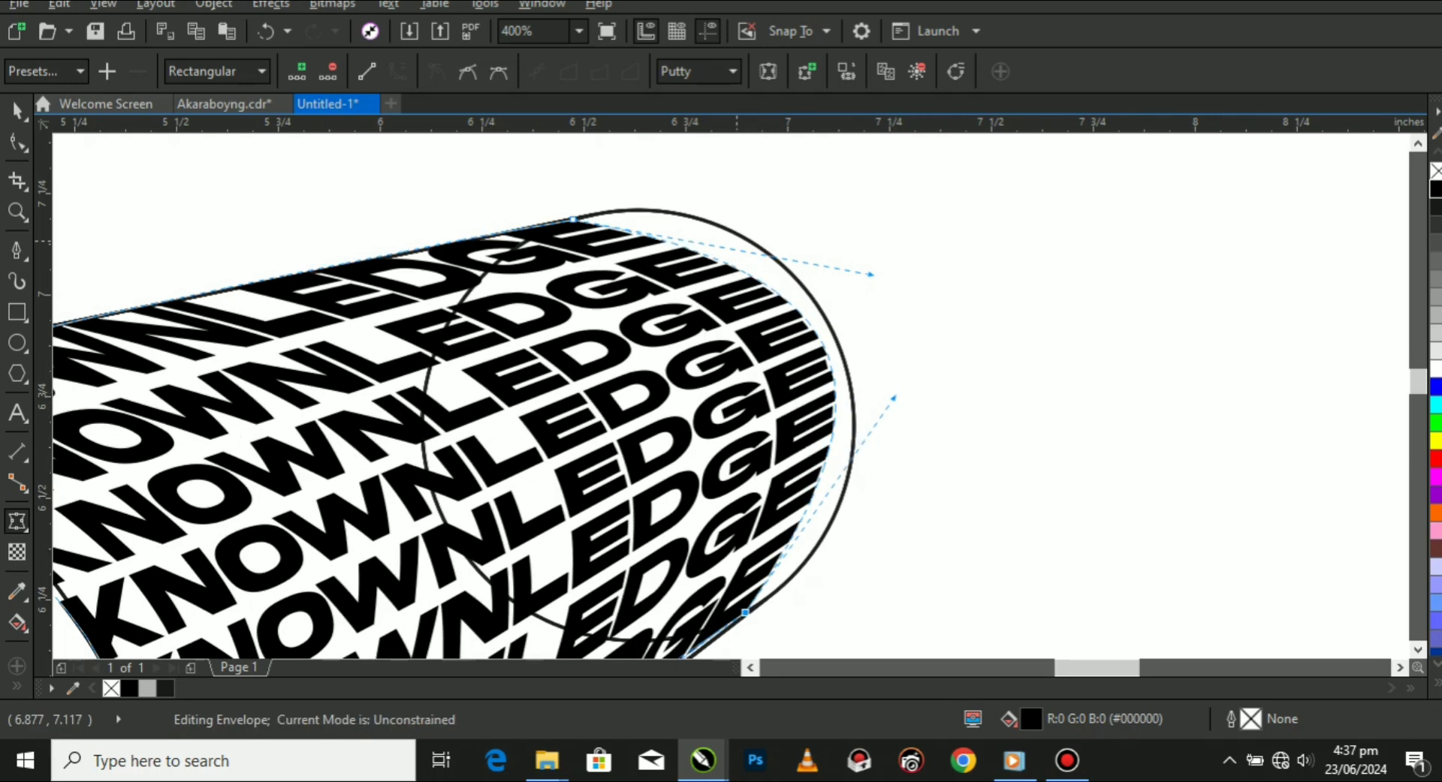
drag(871, 274, 841, 178)
scroll(689, 197, down, 1)
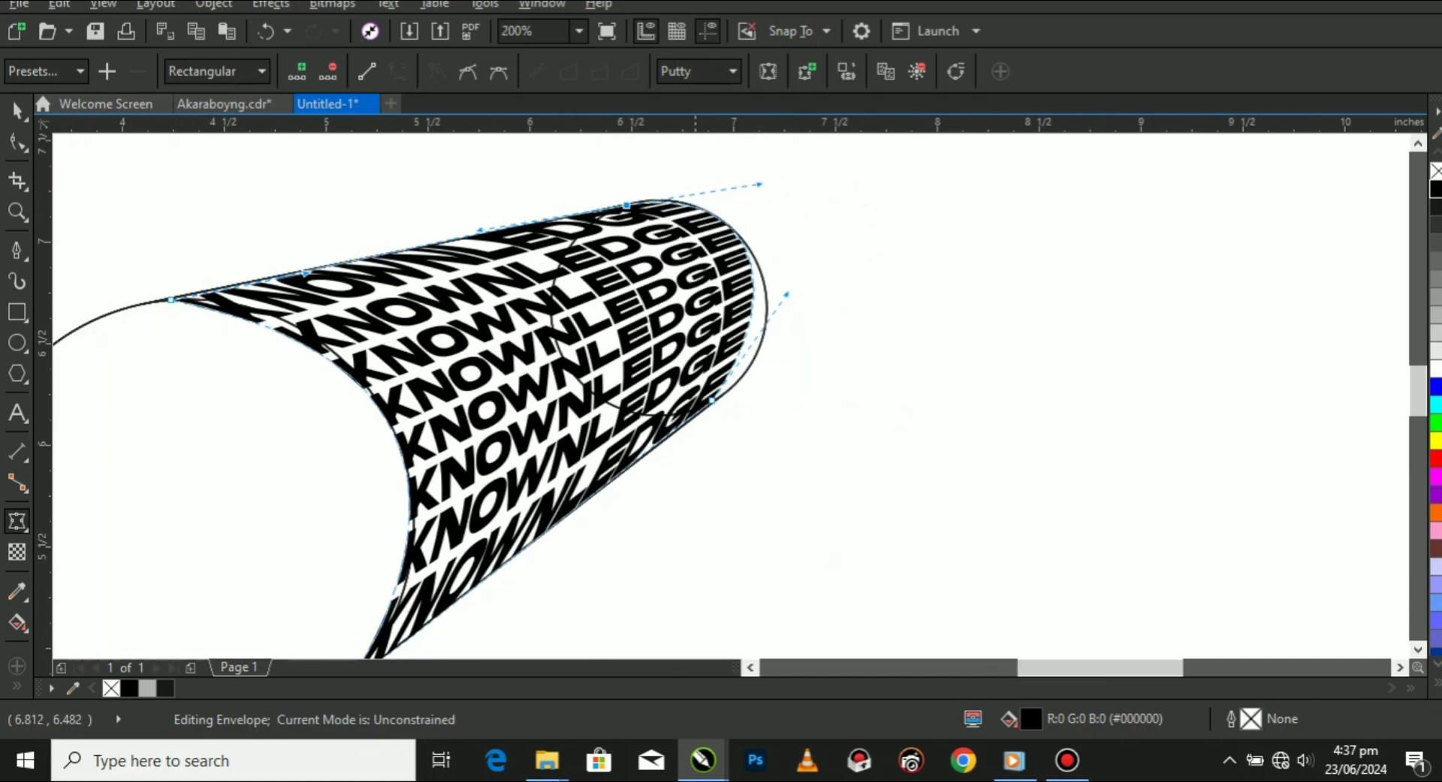
Shift the lower corner node at the small circle along the outline and fine-tune its handle to fit the arc.
scroll(715, 401, up, 1)
drag(714, 408, 744, 387)
scroll(766, 338, down, 1)
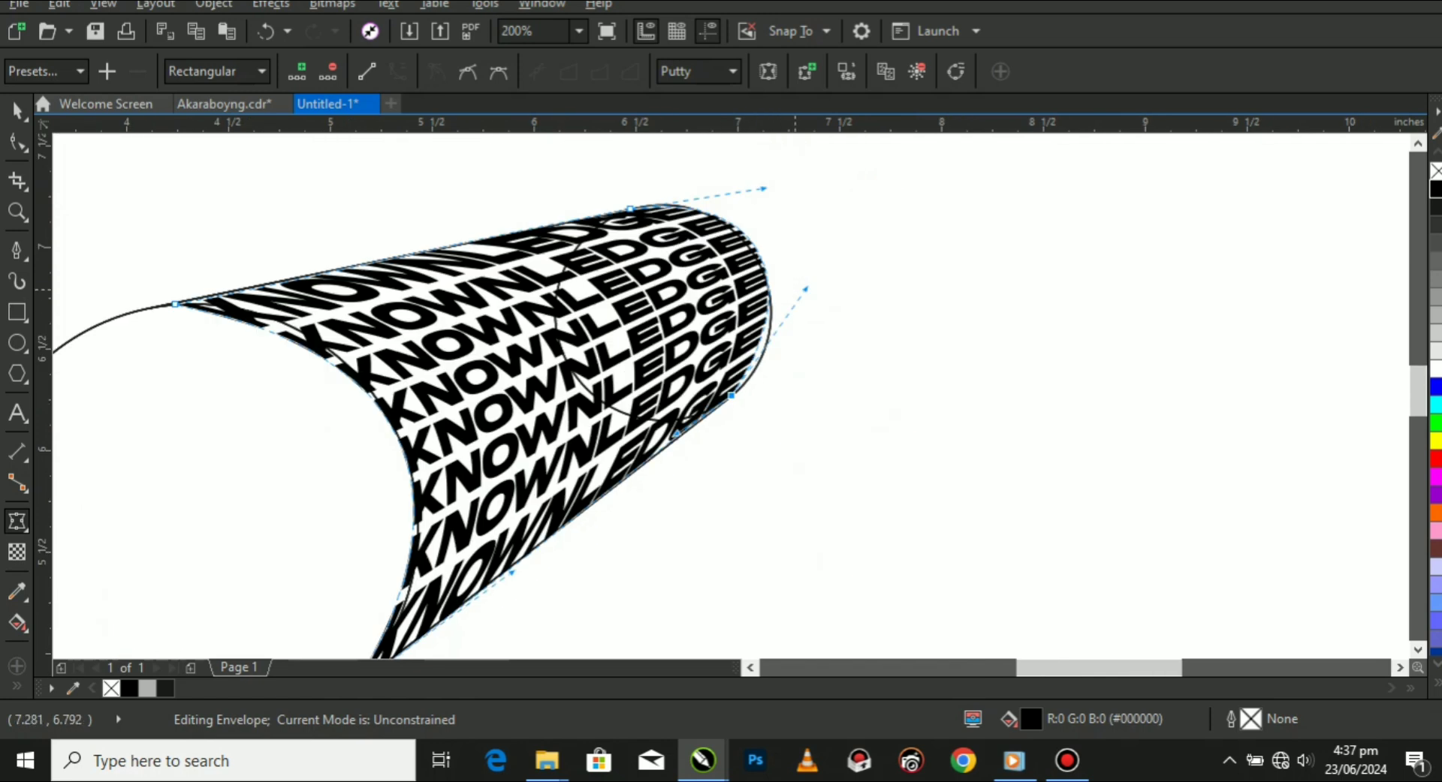
scroll(794, 289, up, 1)
drag(839, 242, 849, 316)
scroll(698, 376, down, 1)
scroll(669, 206, up, 2)
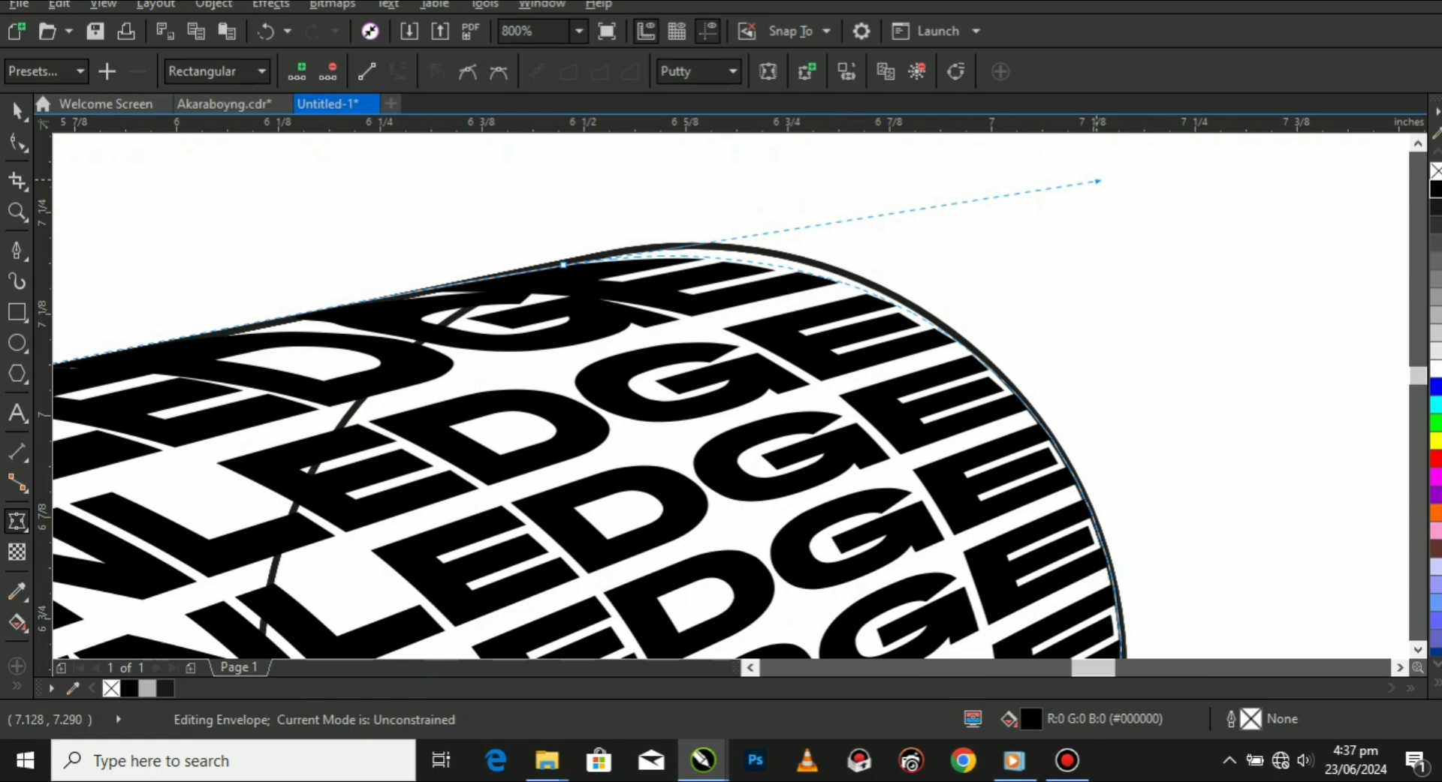
Adjust the upper corner node at the small circle and its arc handle so the text edge meets the outline.
drag(1097, 181, 1072, 164)
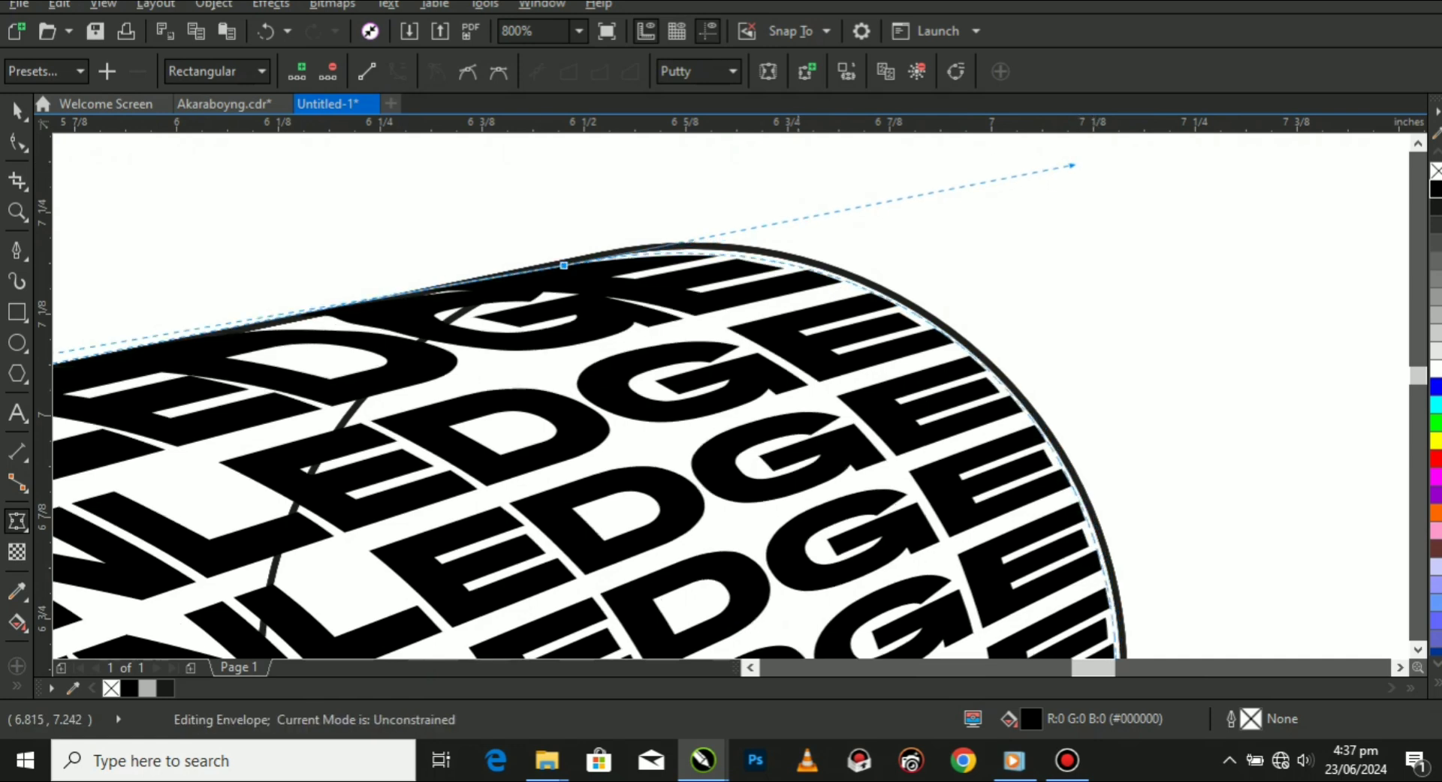
scroll(559, 255, up, 1)
drag(569, 276, 609, 263)
scroll(608, 264, down, 3)
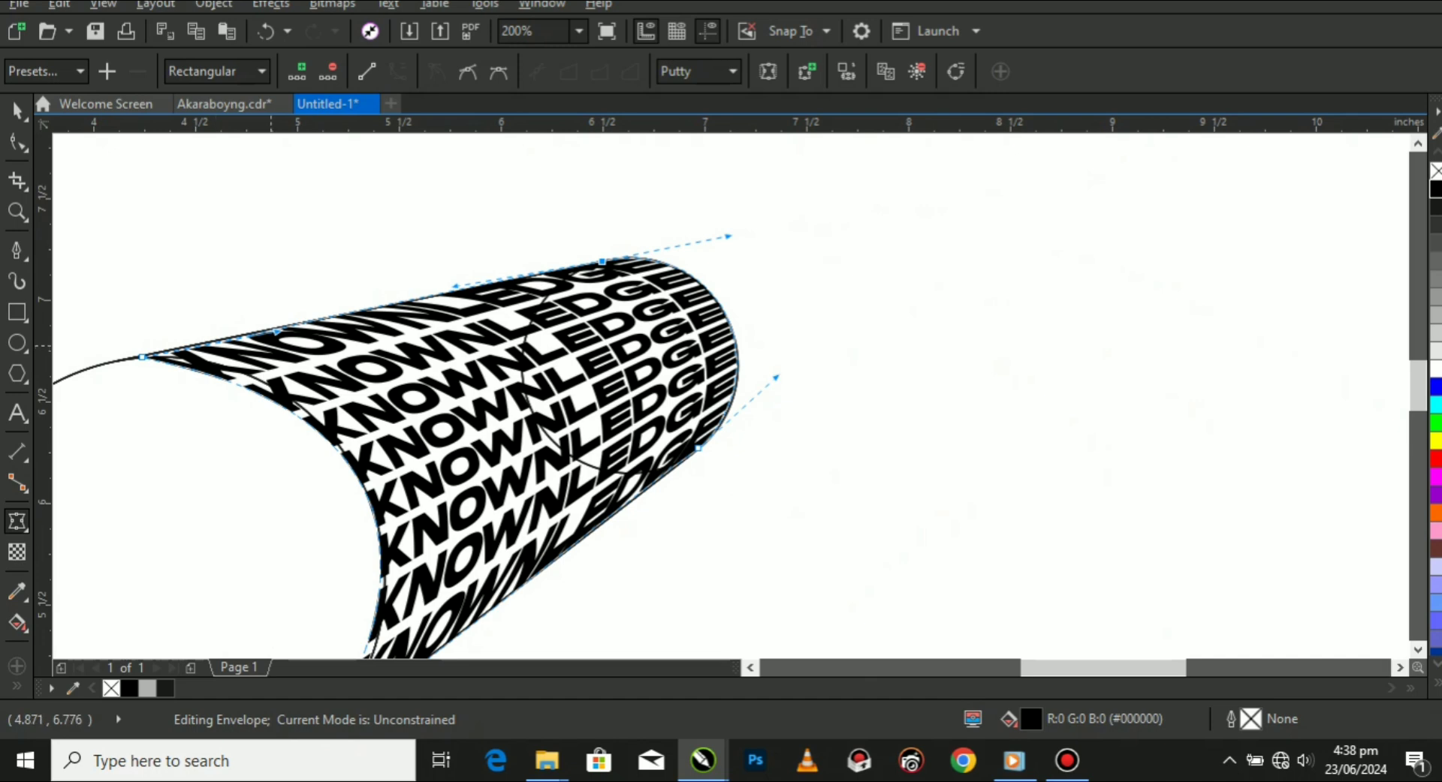
Raise the upper handle of the K-side edge to fit the text against the large circle's arc.
scroll(270, 349, down, 1)
scroll(368, 601, up, 1)
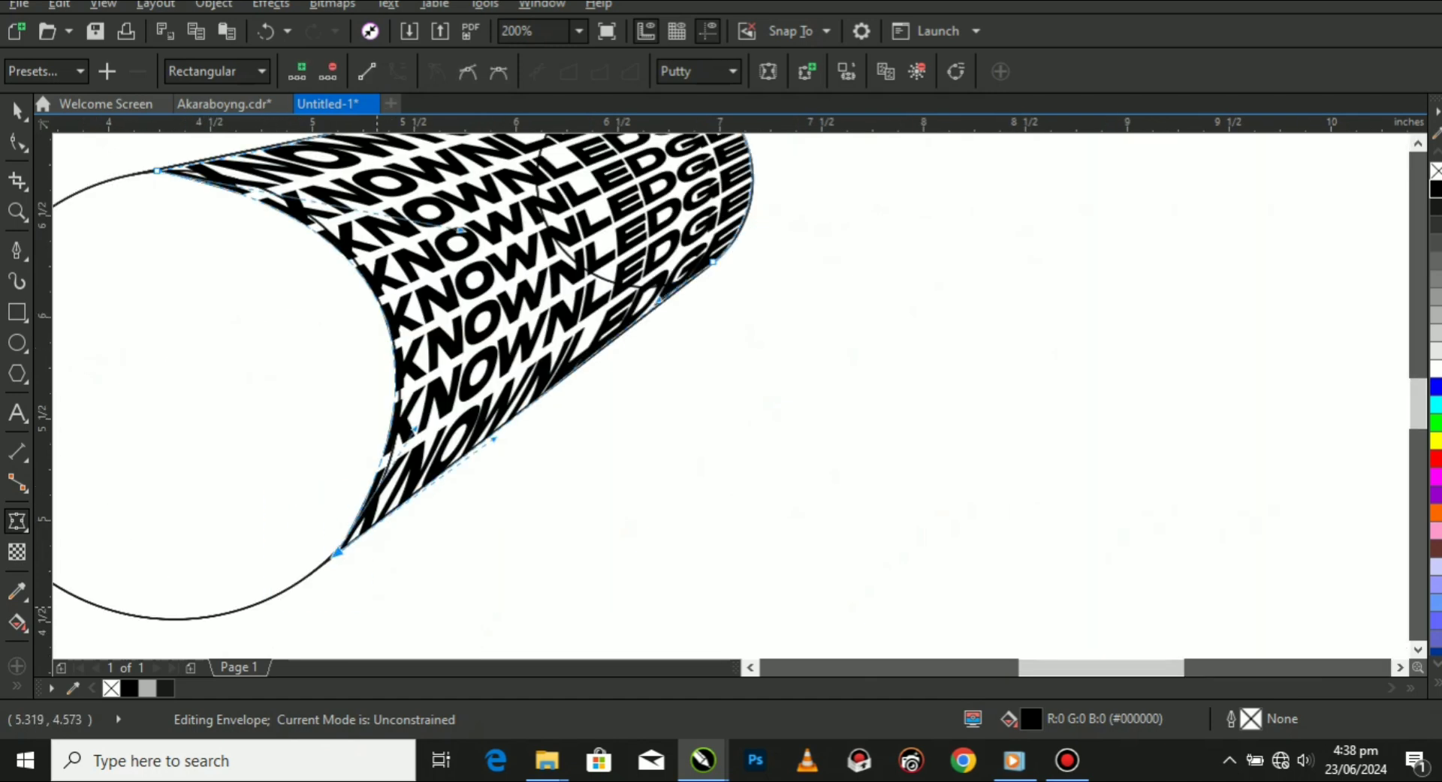
scroll(330, 201, up, 1)
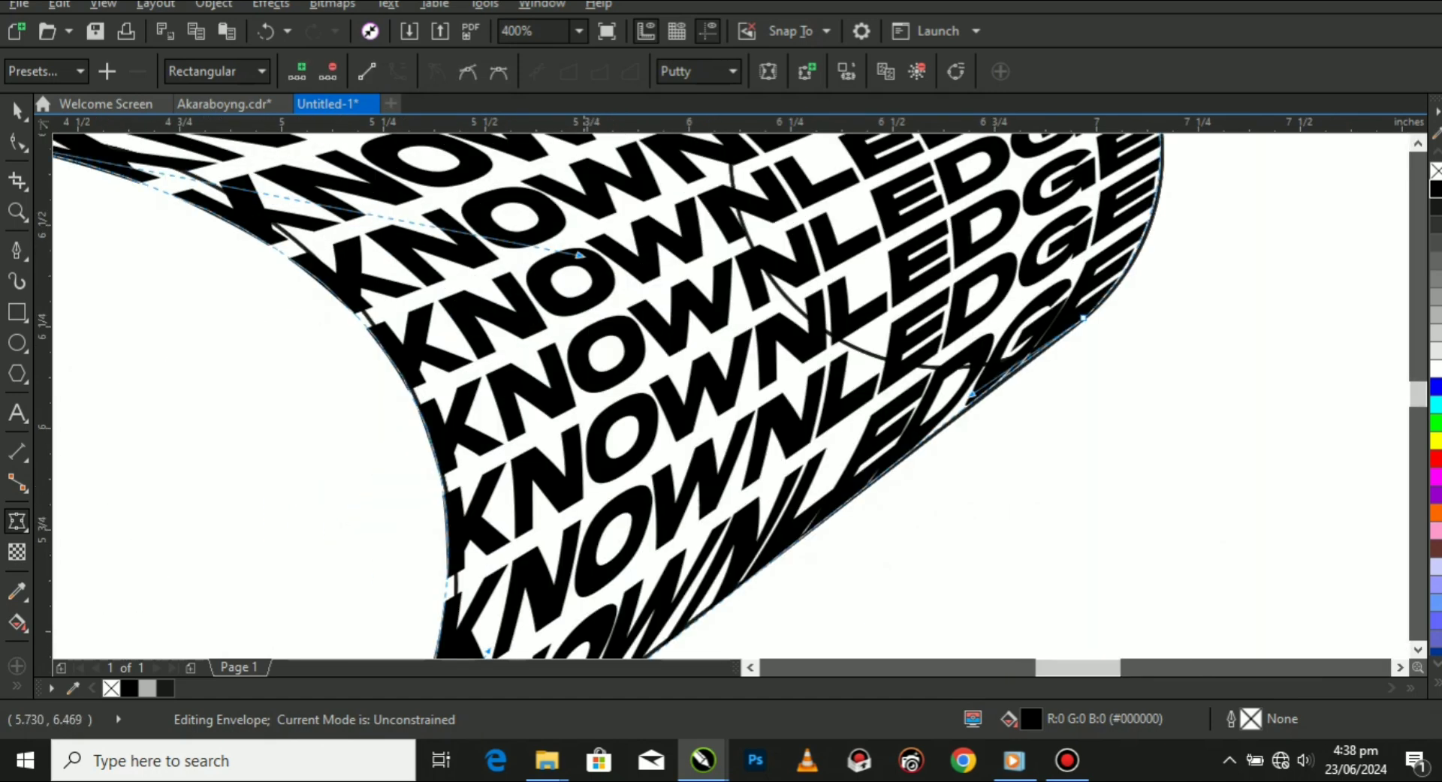
drag(578, 255, 573, 196)
scroll(567, 282, down, 1)
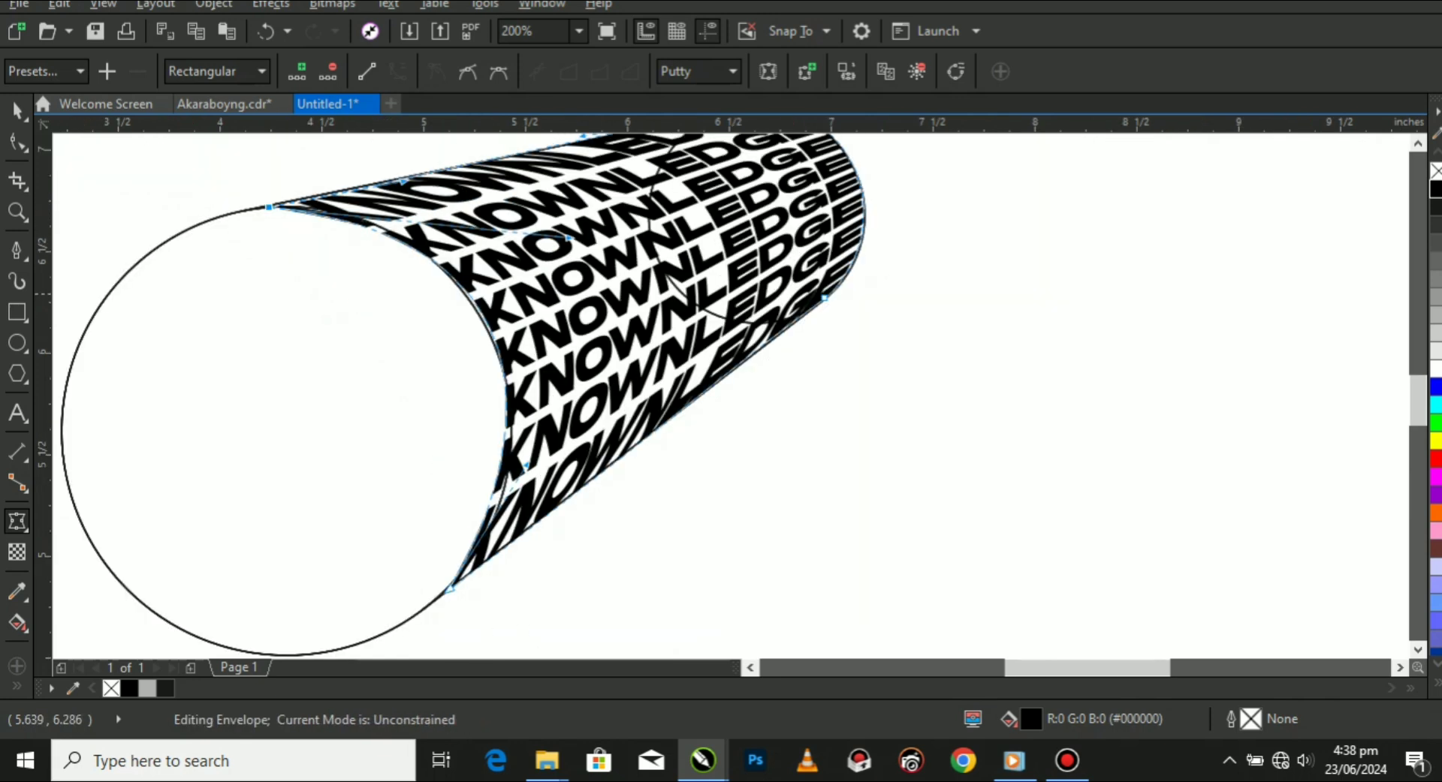
Move the upper corner node at the large circle exactly onto the point where the tangent line meets the circle.
scroll(227, 188, up, 2)
scroll(329, 235, up, 1)
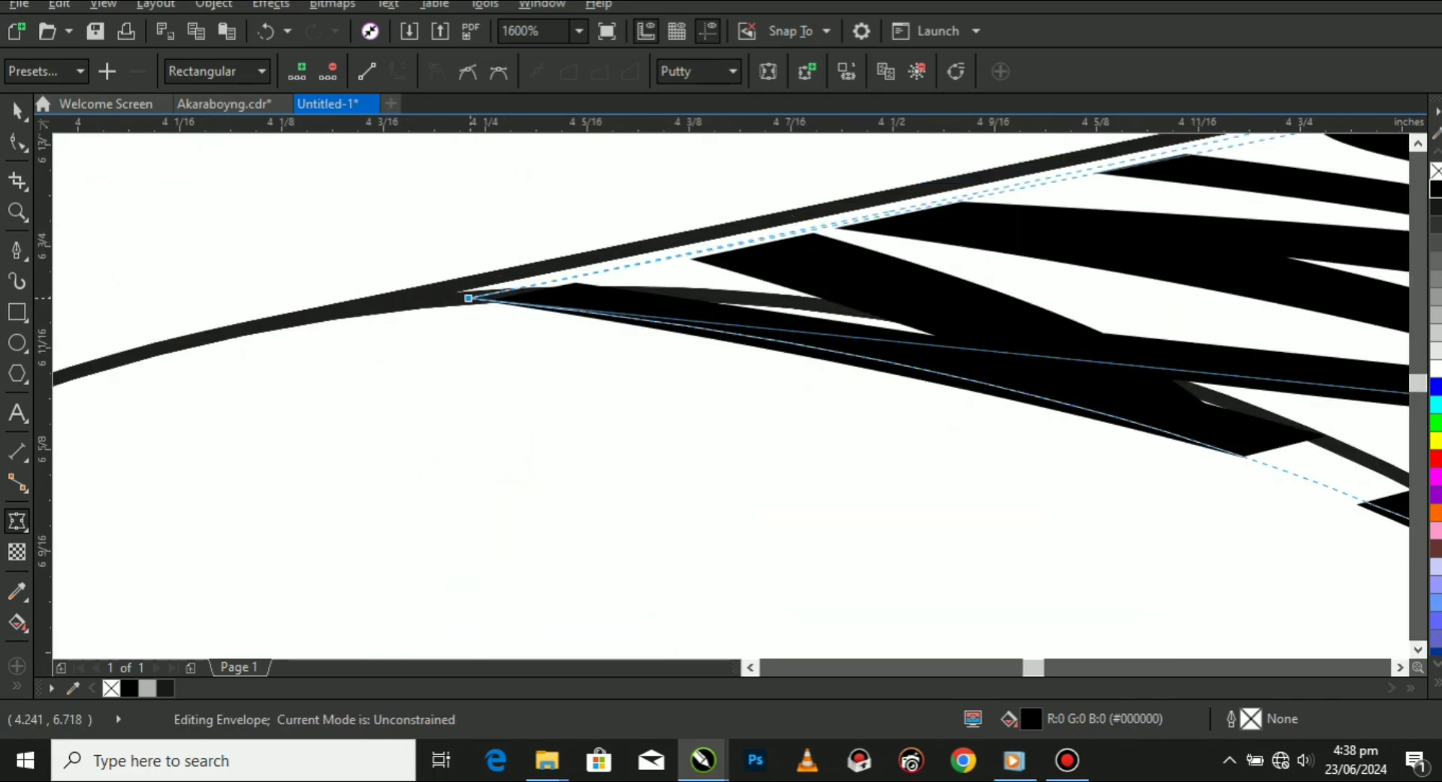
drag(467, 298, 441, 288)
scroll(370, 283, down, 1)
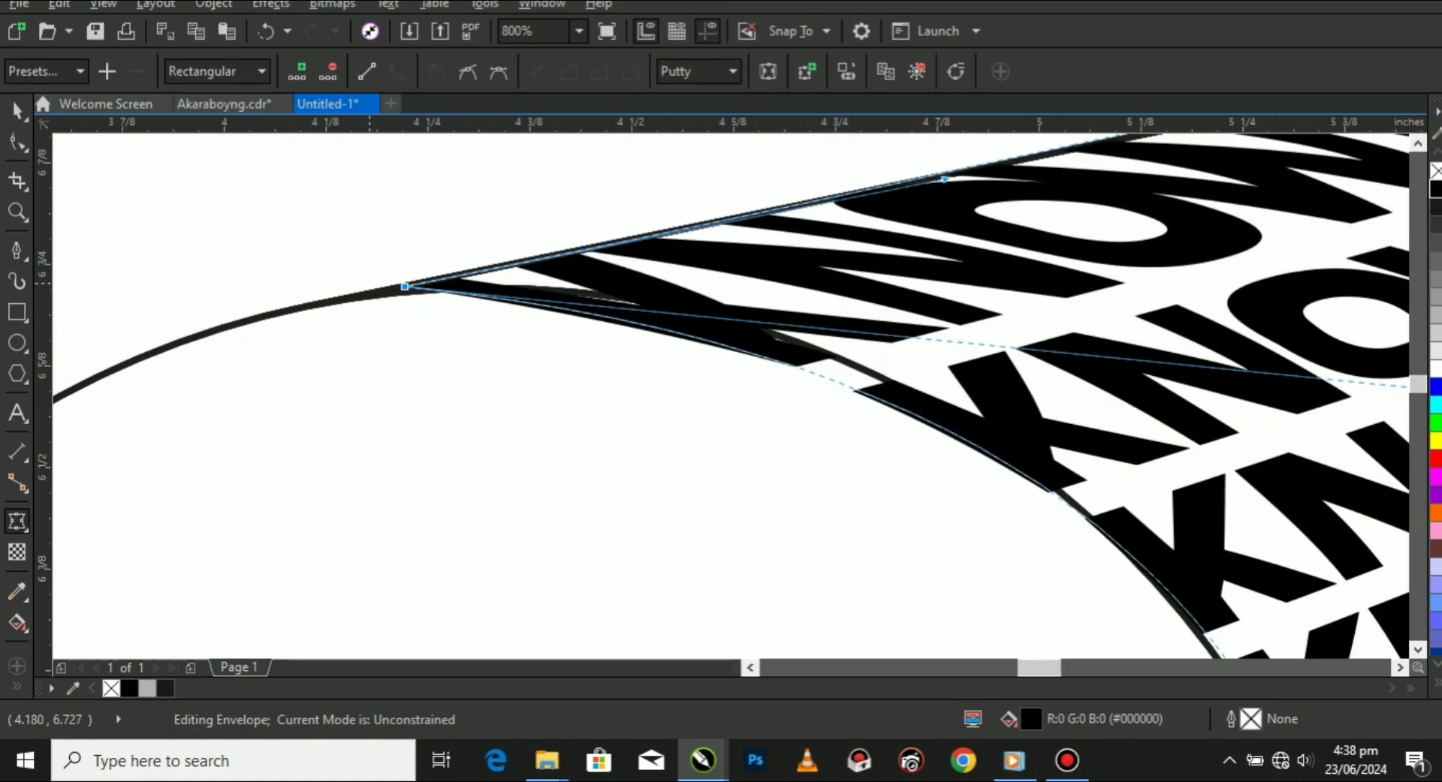
Fine-tune the K-side edge's upper handle along the large circle and make a last small envelope correction.
scroll(368, 284, down, 2)
scroll(672, 315, up, 1)
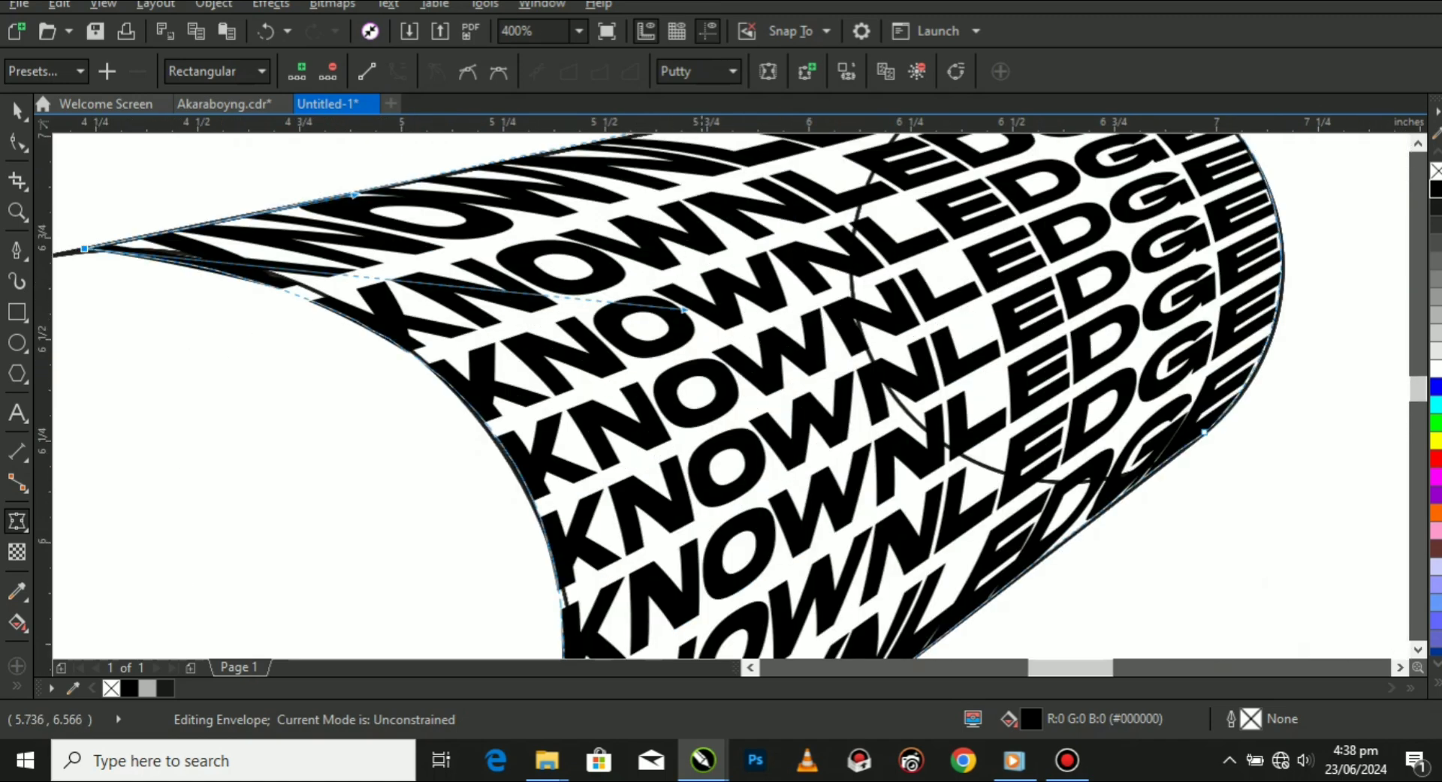
drag(684, 311, 691, 323)
scroll(560, 296, down, 1)
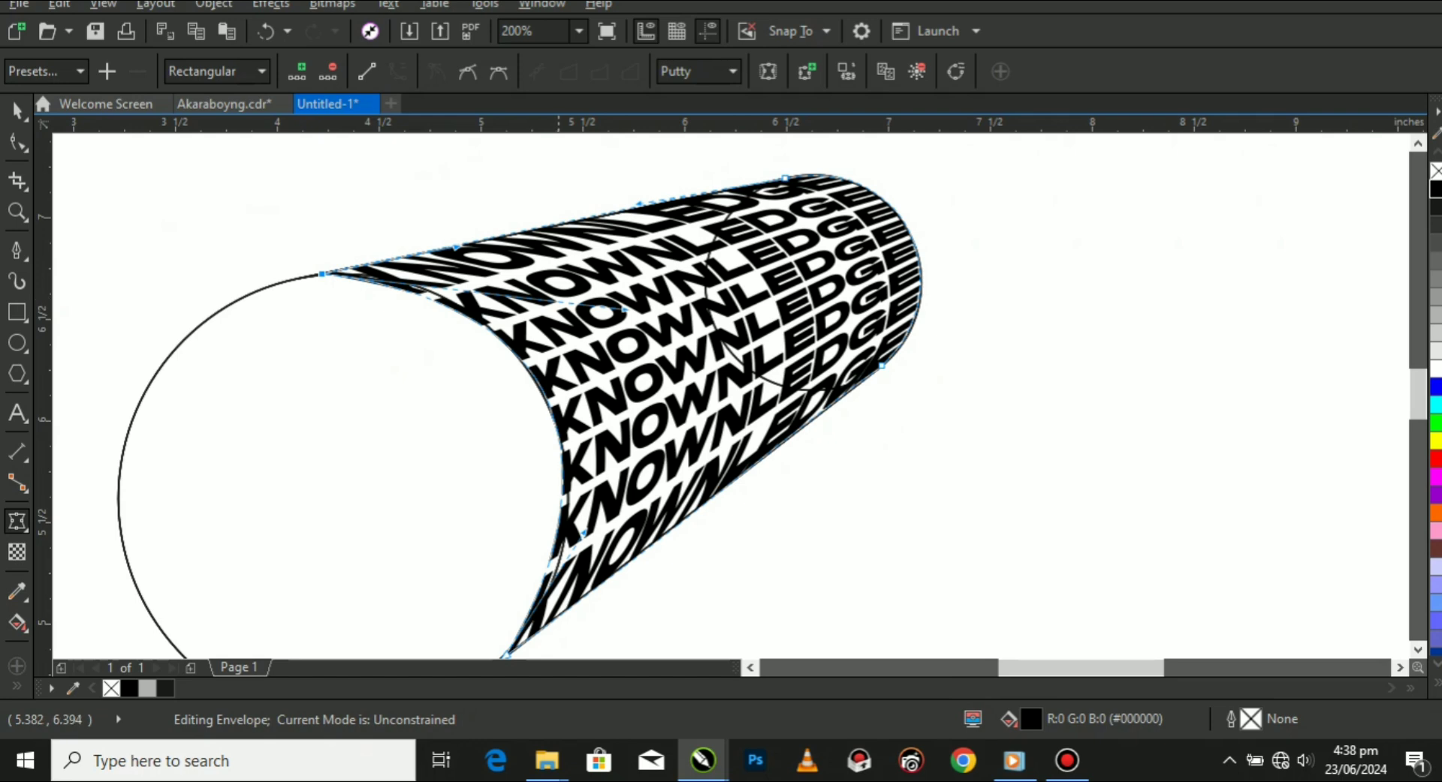
scroll(537, 407, down, 1)
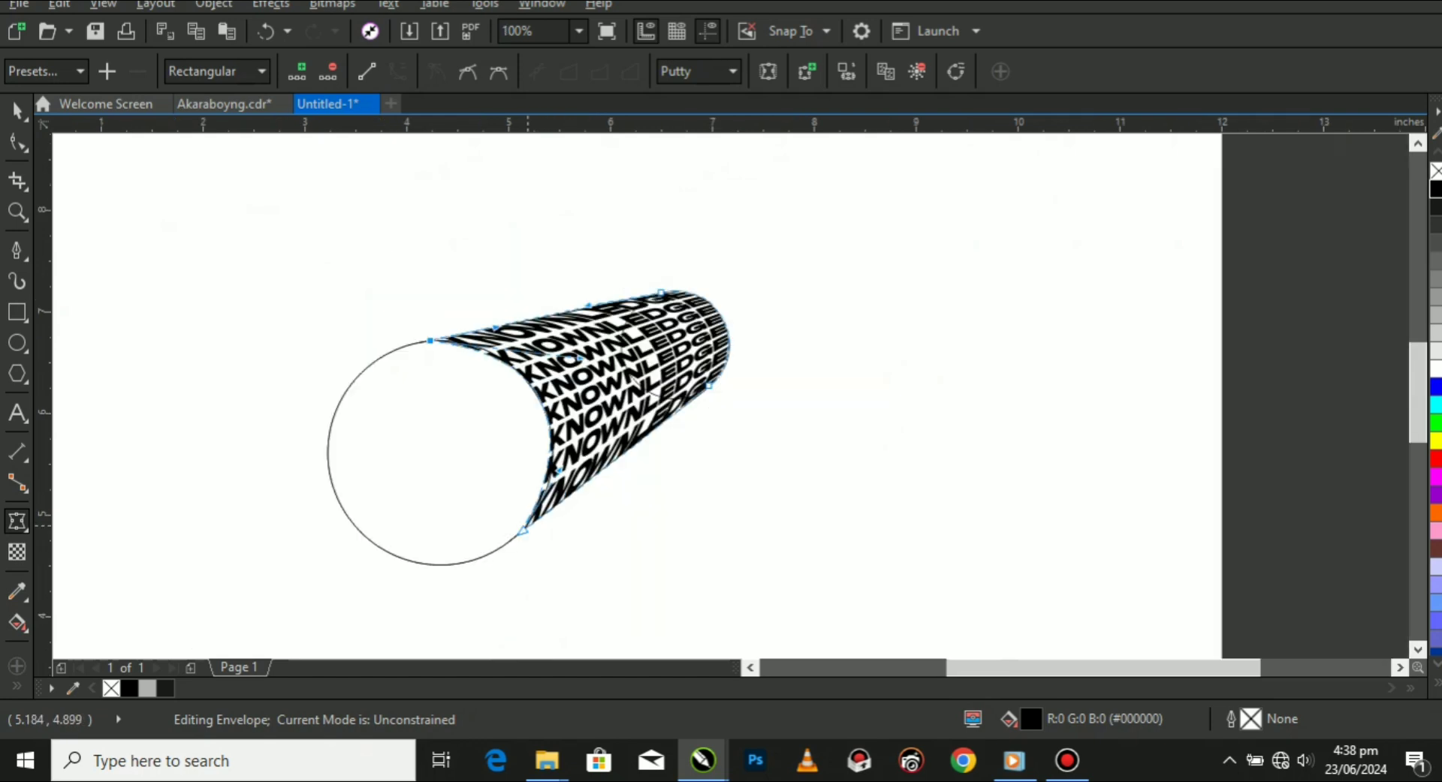
scroll(628, 293, up, 2)
drag(660, 301, 663, 298)
Paste a duplicate of the enveloped text group in place and fill the copy with light grey (#B3B3B3).
click(17, 110)
scroll(654, 293, down, 2)
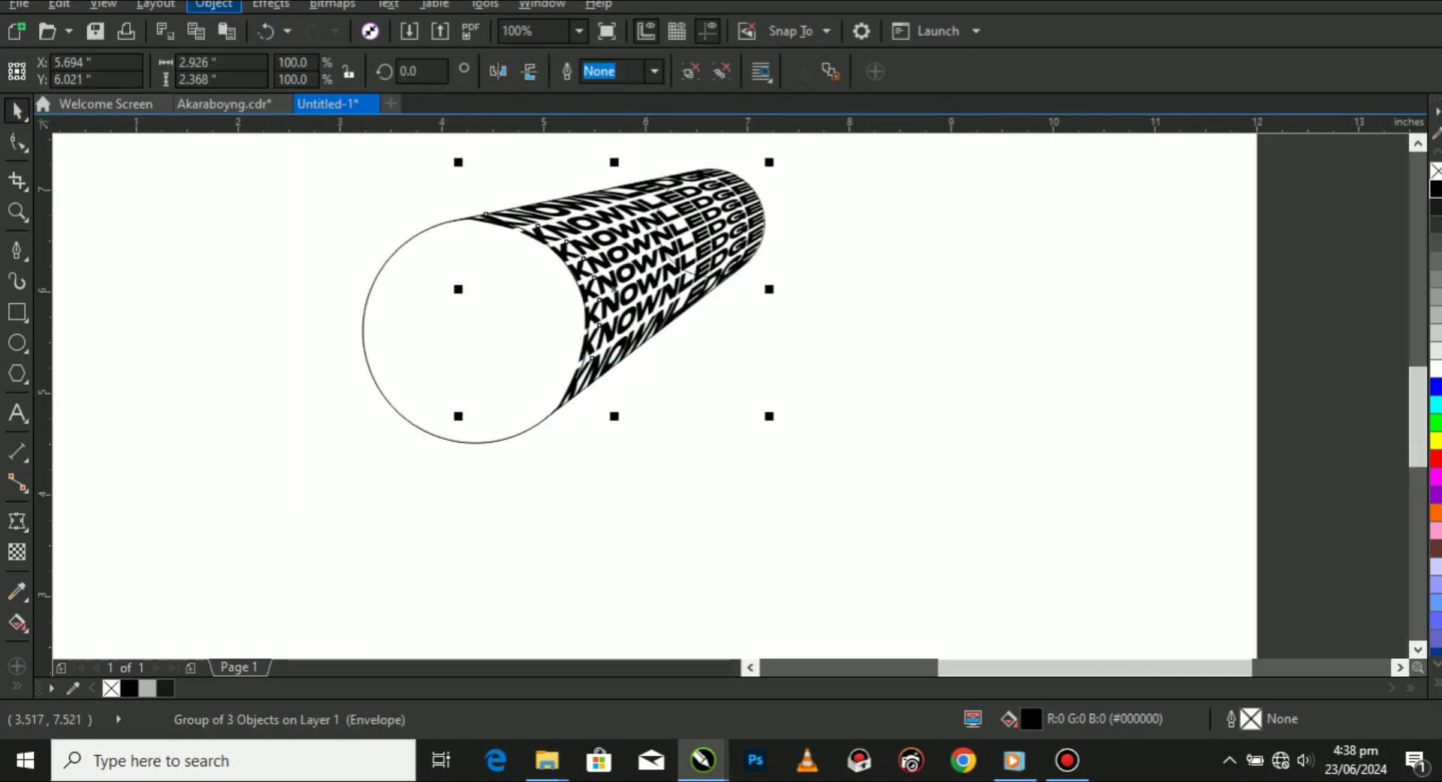
click(214, 5)
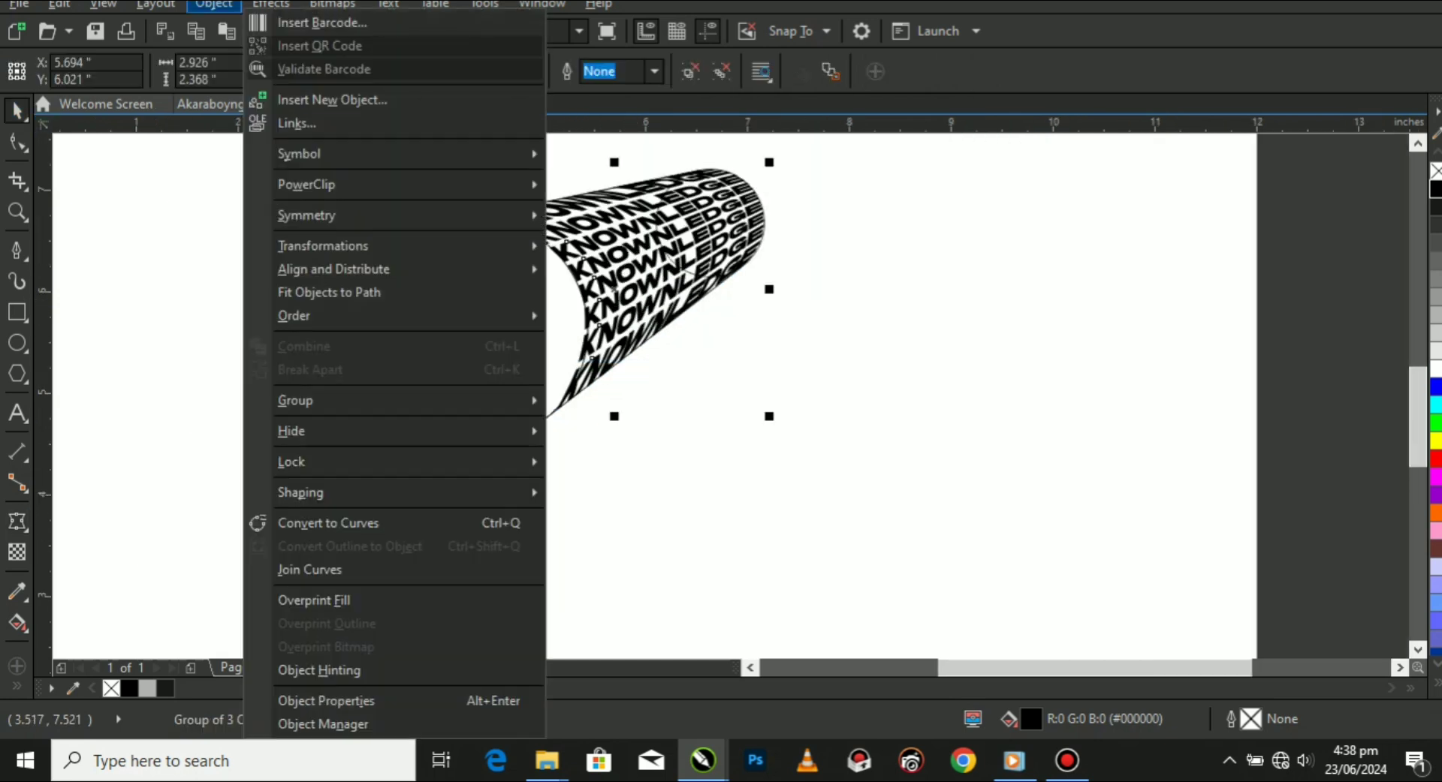
key(Escape)
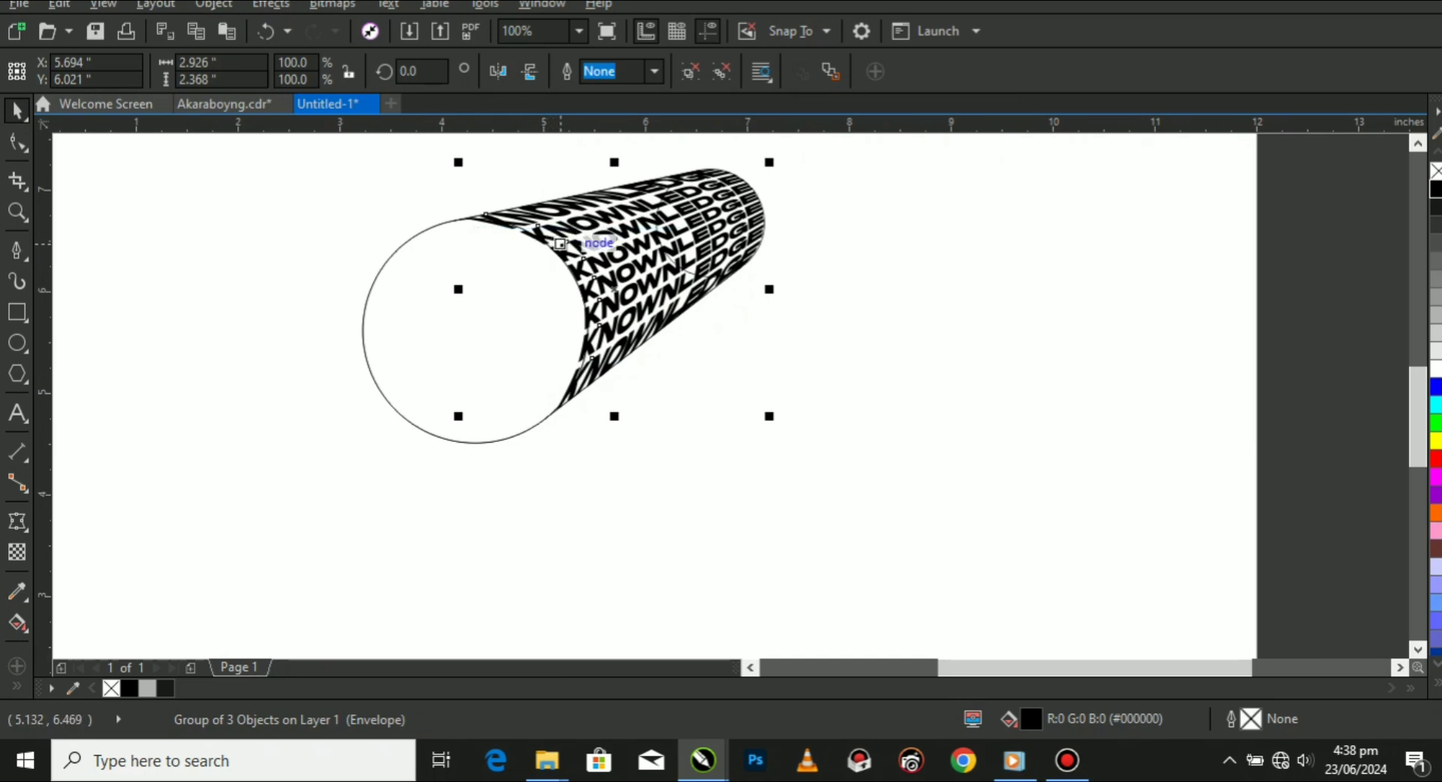
scroll(561, 243, up, 2)
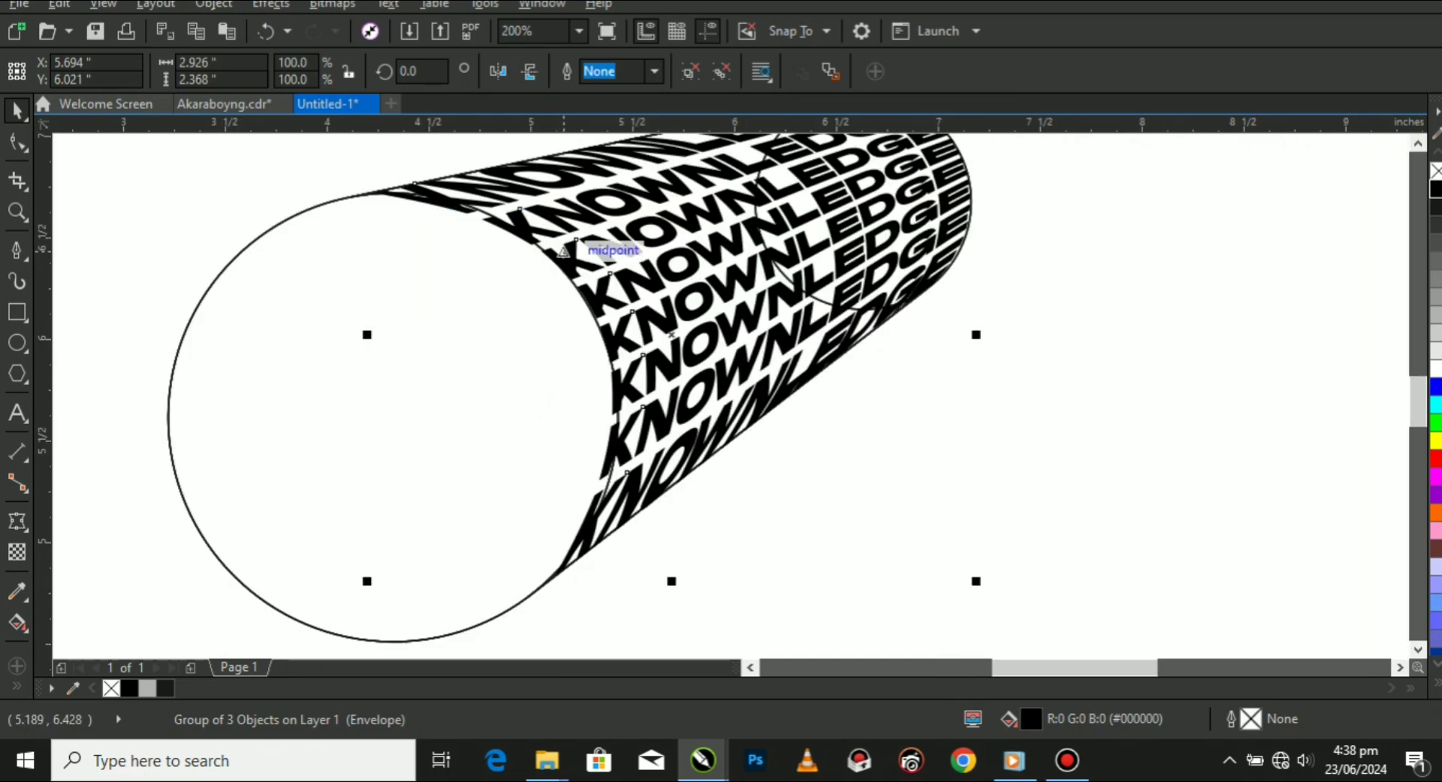
right_click(562, 248)
mouse_move(623, 523)
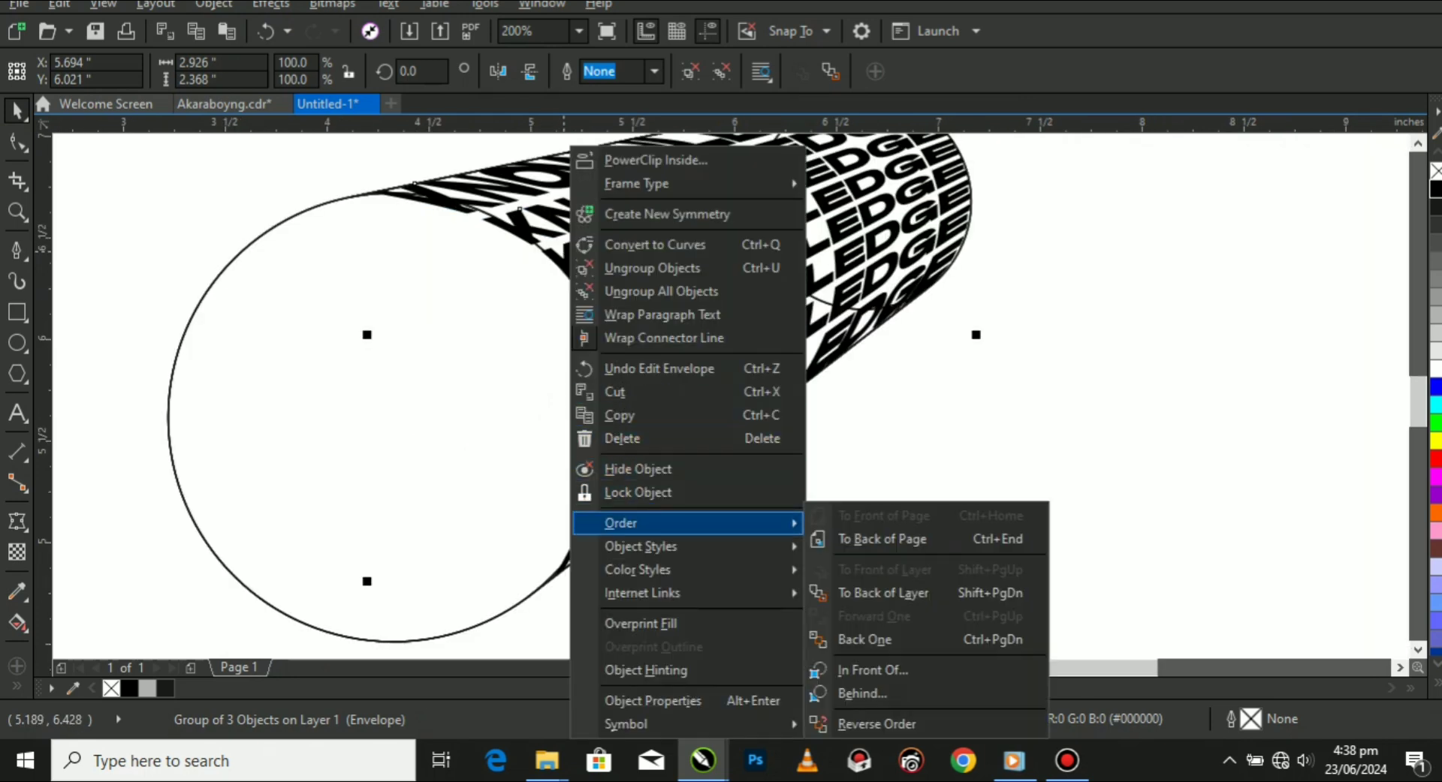
click(620, 416)
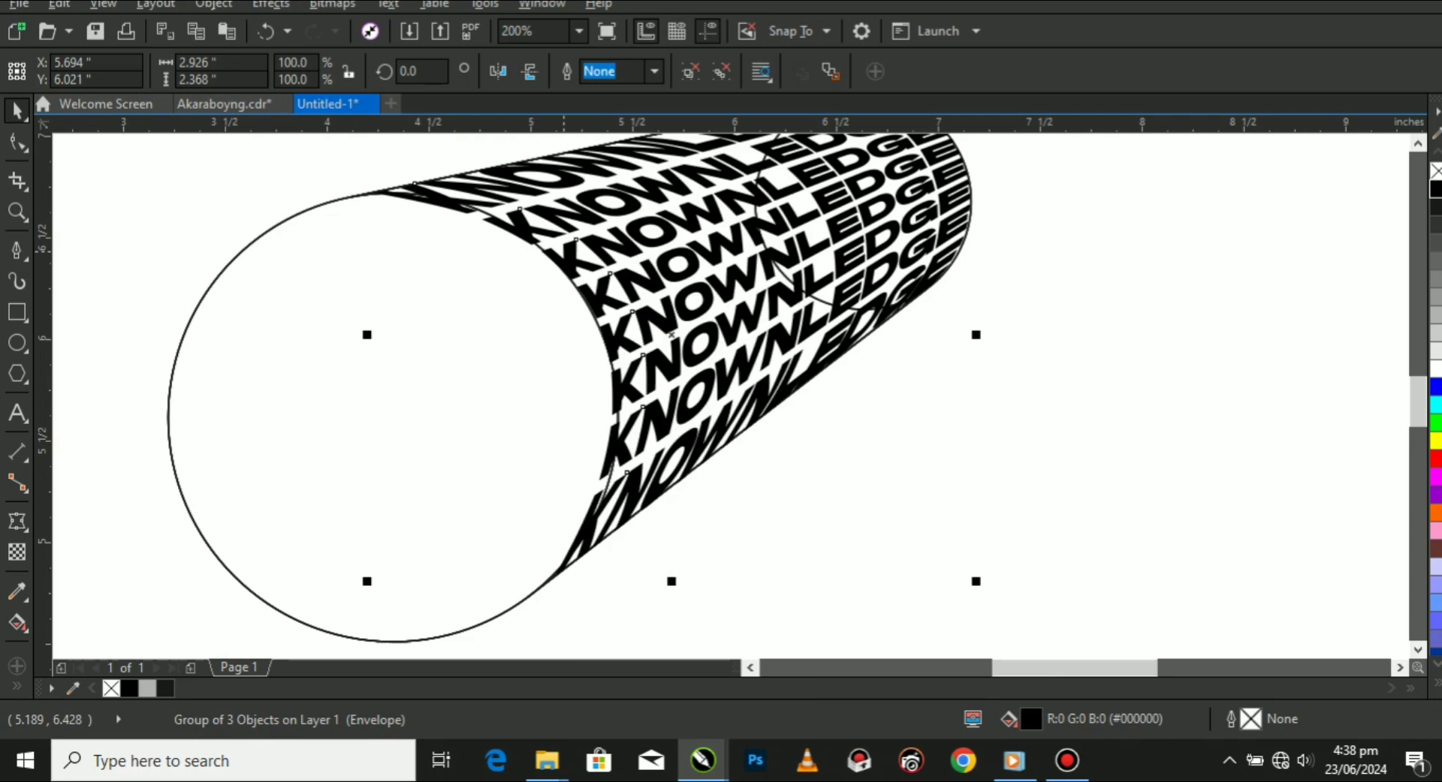
right_click(942, 400)
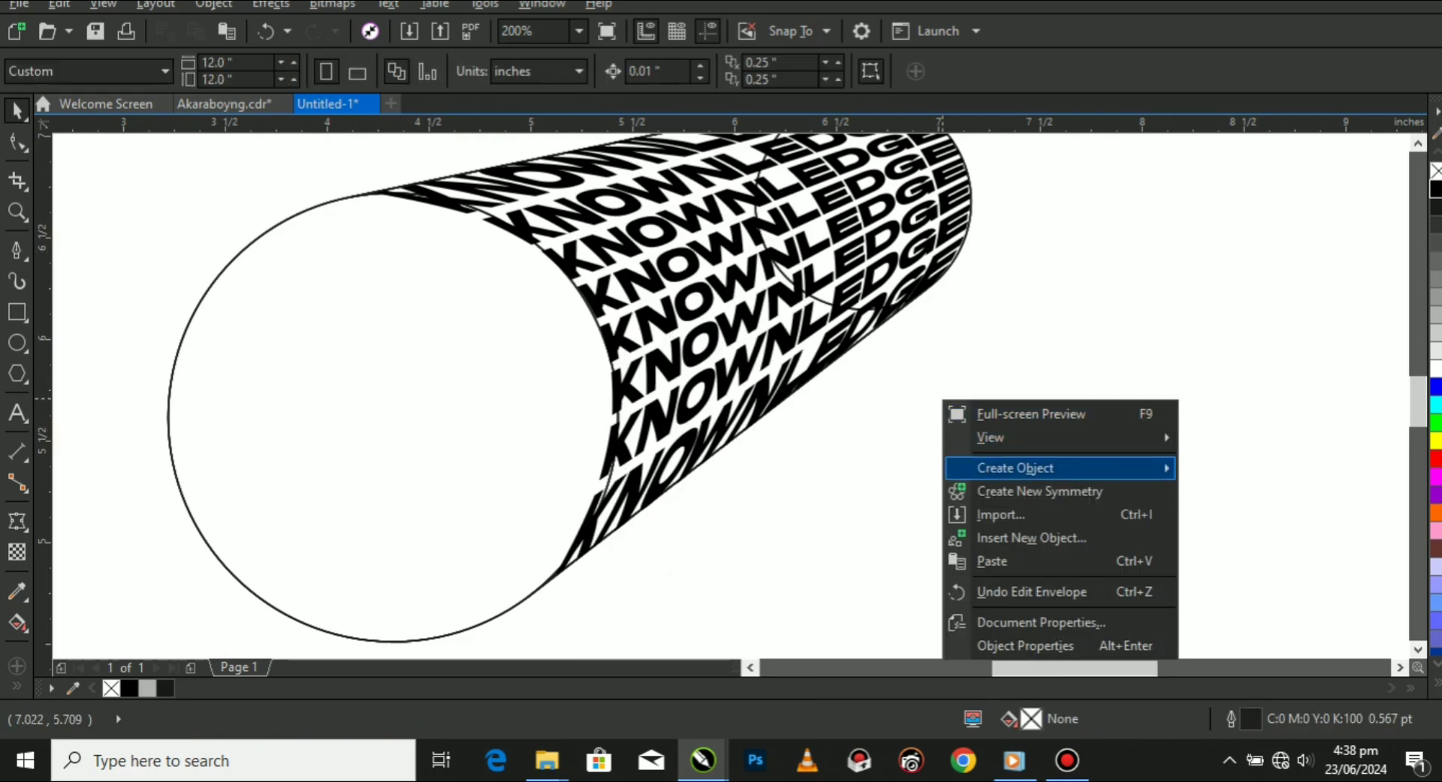
click(992, 561)
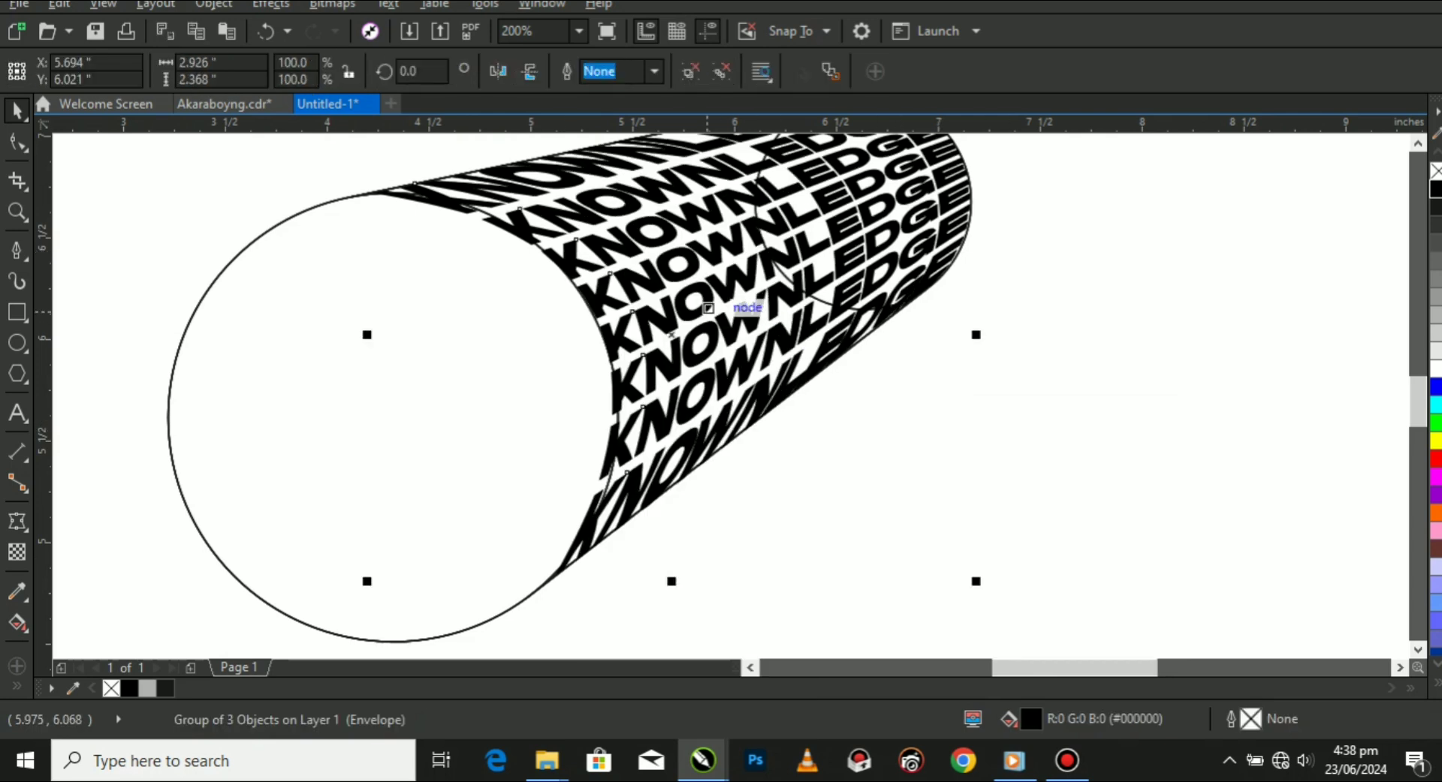
scroll(621, 314, down, 2)
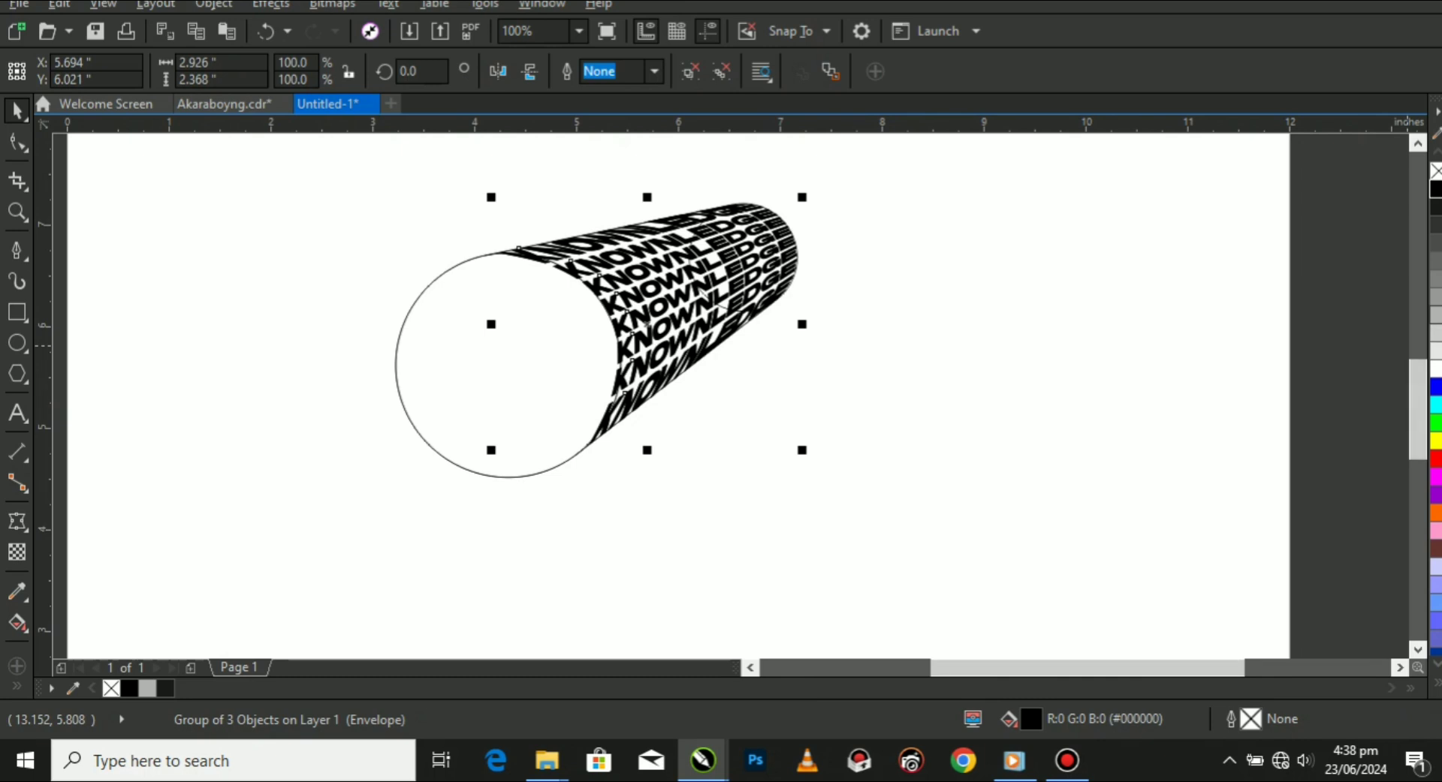
click(1435, 315)
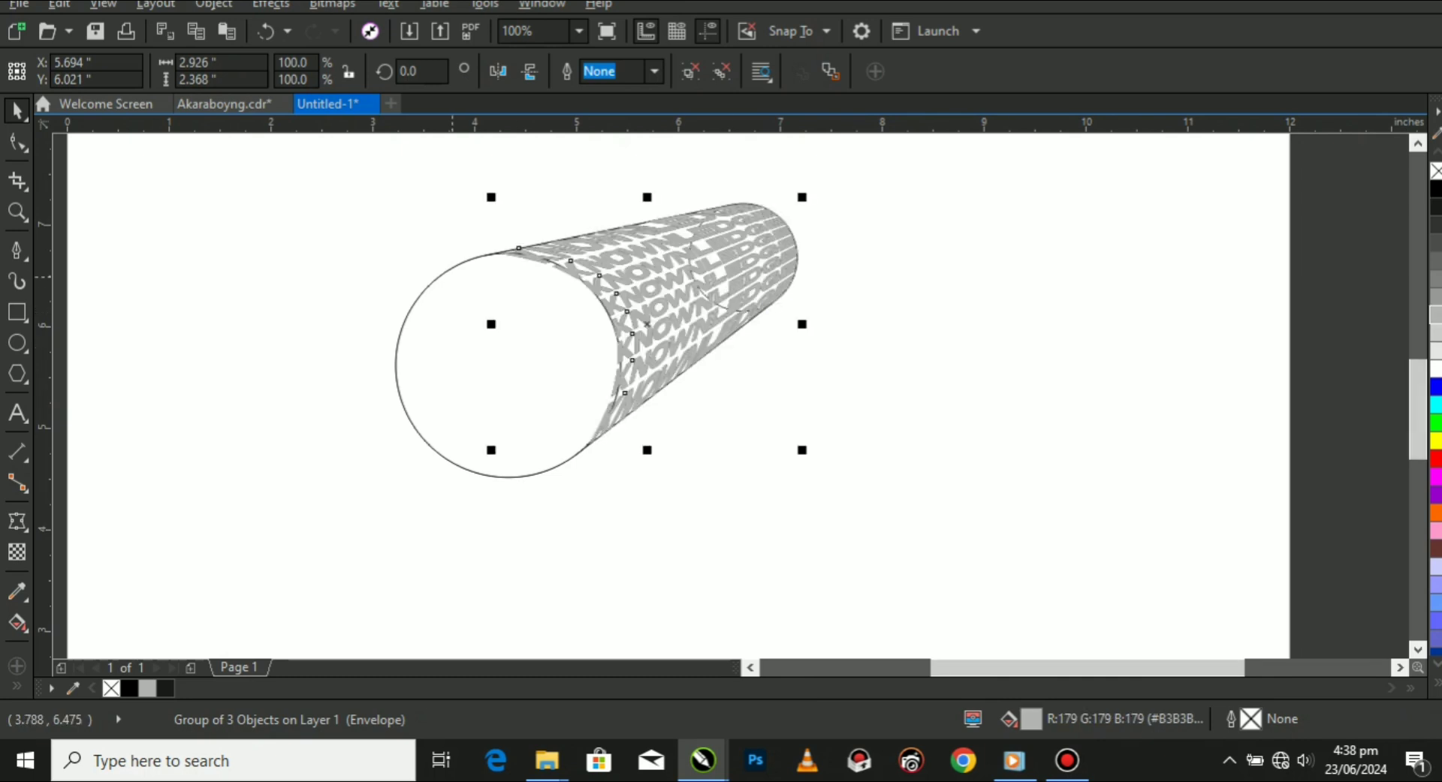
With the Envelope tool, swing the grey copy's upper K-side handle across the large circle and move its corner node onto the tangent point.
scroll(518, 256, up, 2)
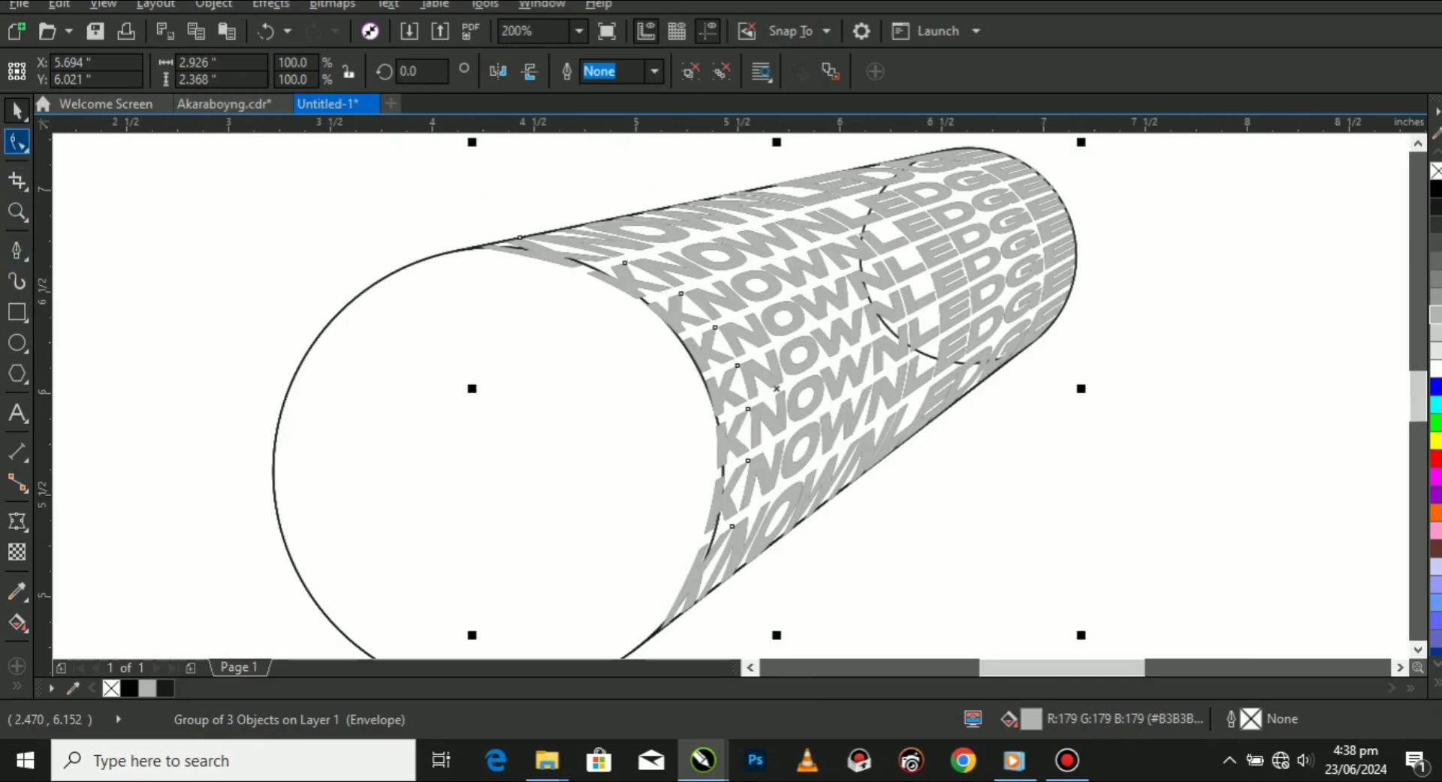
click(17, 521)
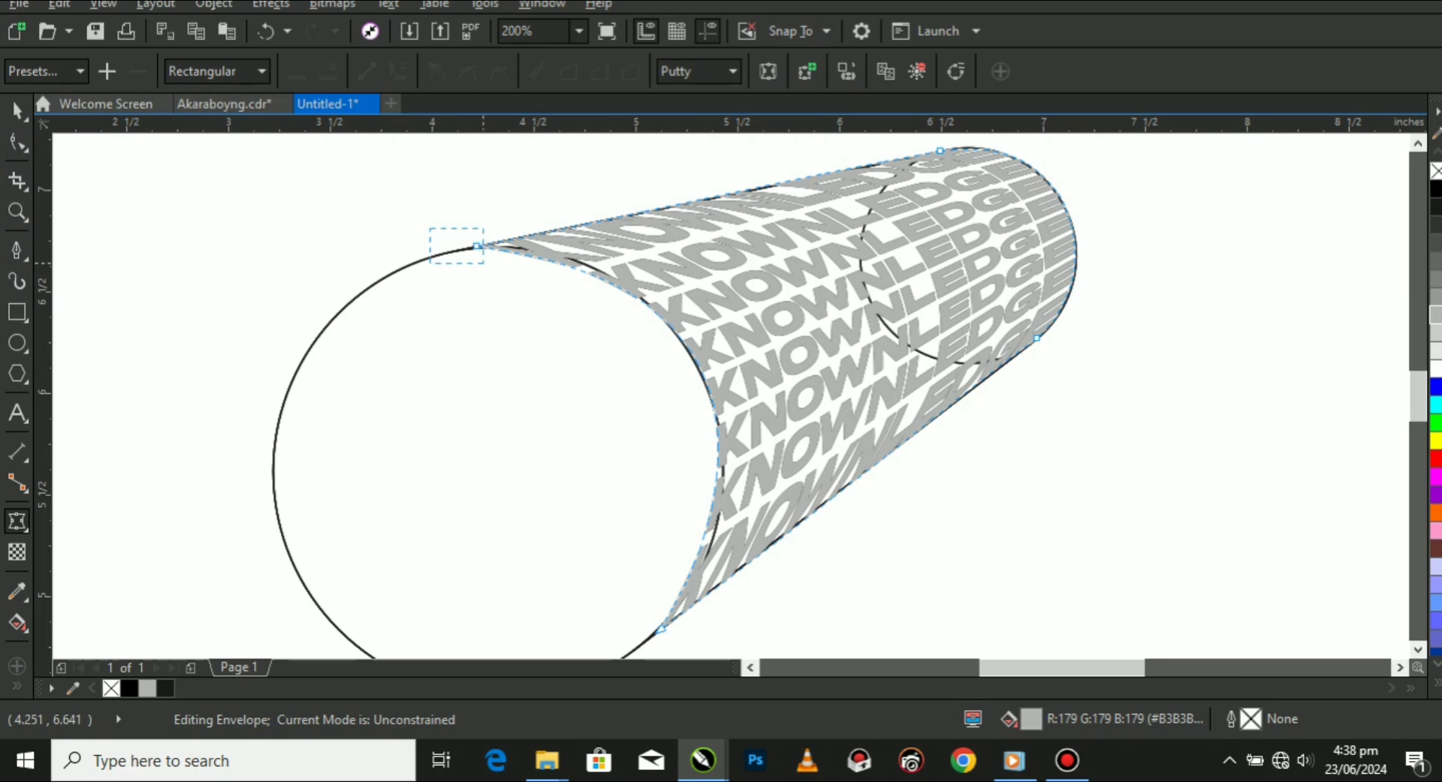
drag(483, 263, 485, 263)
drag(781, 283, 221, 474)
scroll(428, 282, up, 1)
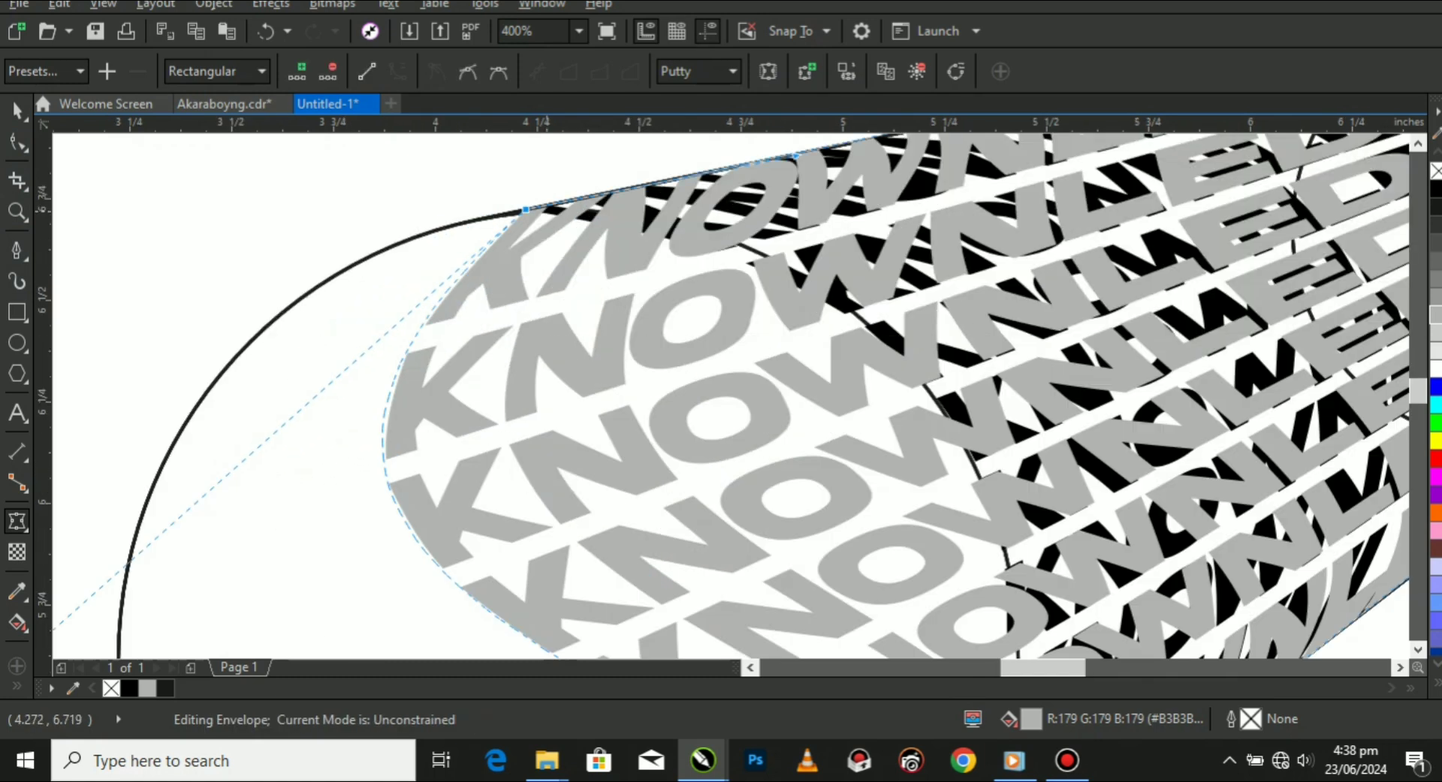
drag(526, 211, 489, 217)
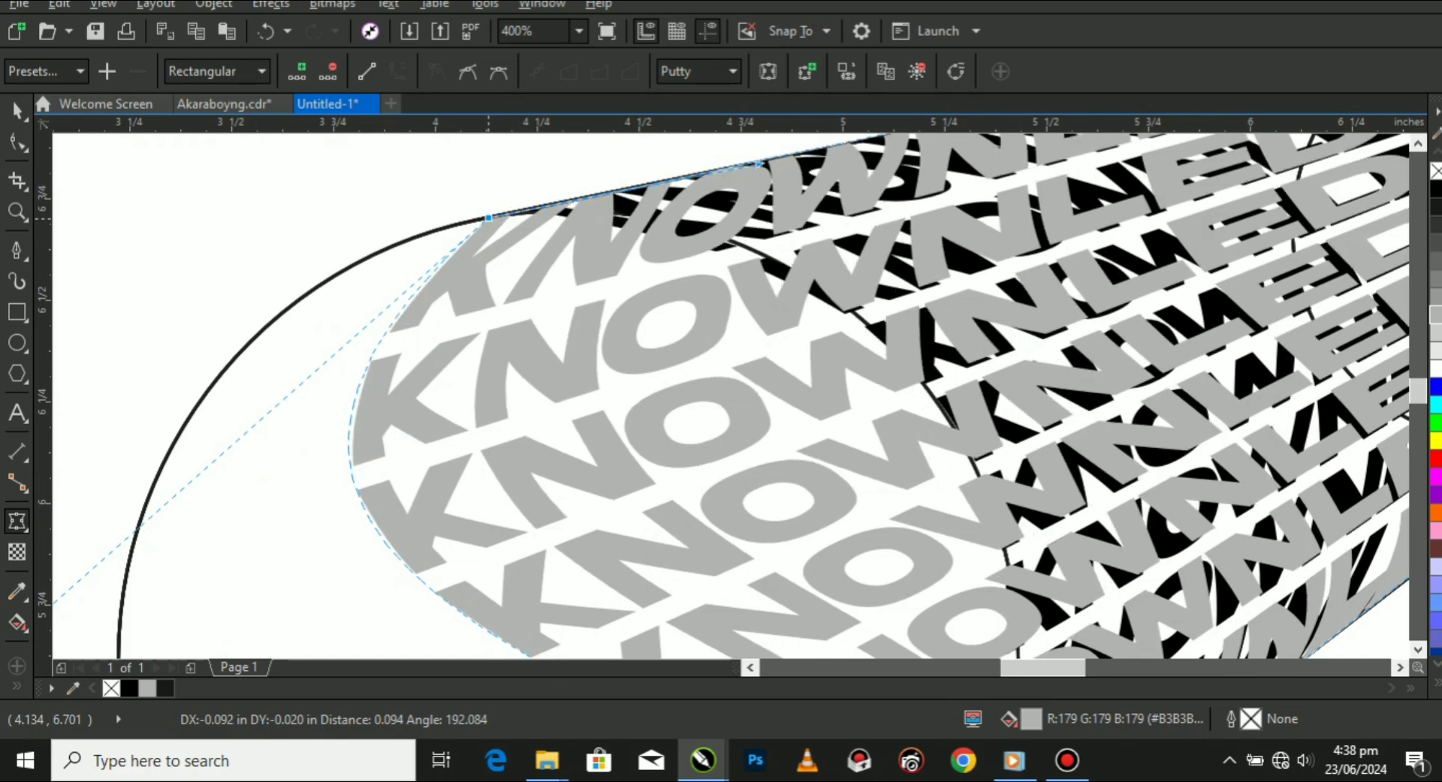
Pull the lower K-side envelope handle outward so the grey text bulges around the large circle's far lower arc.
scroll(483, 208, down, 1)
scroll(471, 437, down, 1)
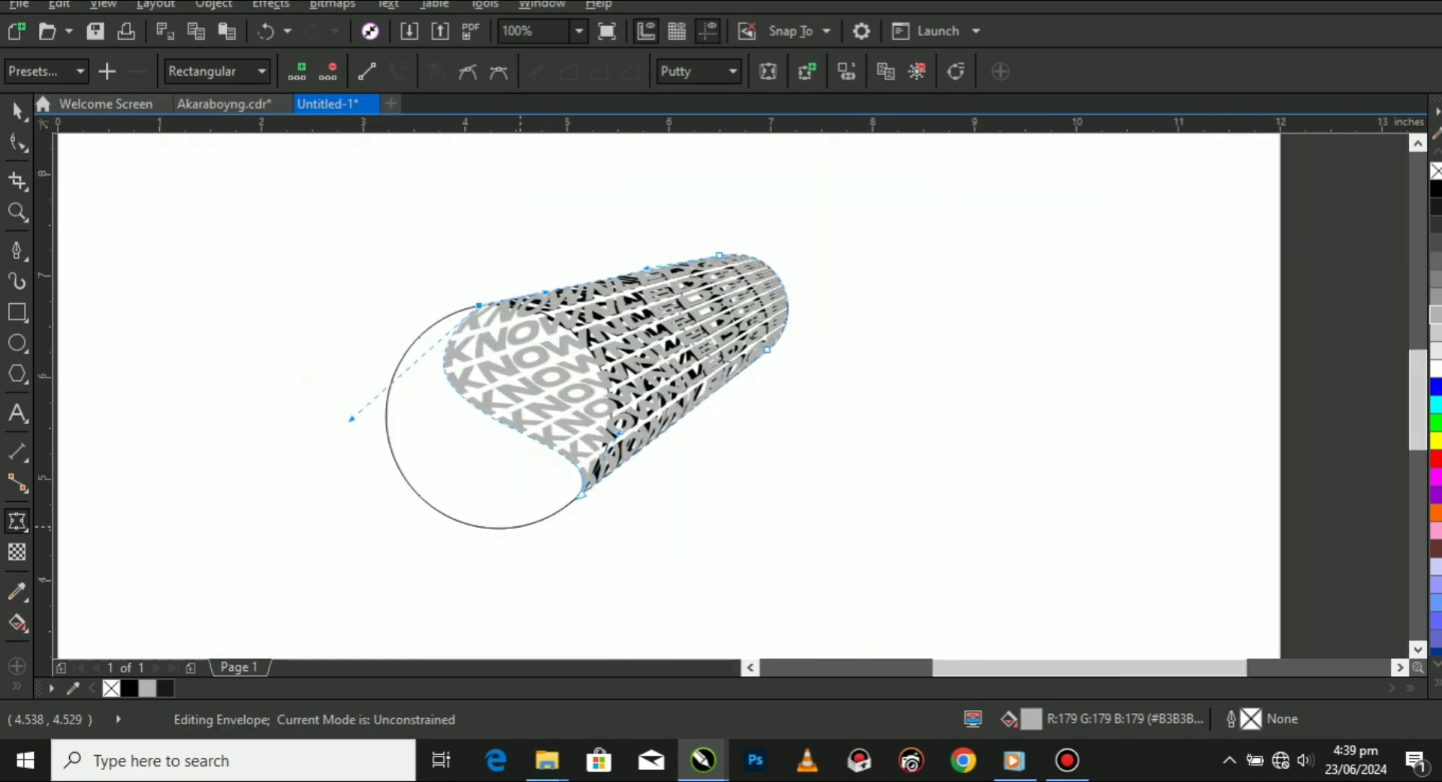
scroll(520, 563, up, 1)
drag(719, 339, 290, 647)
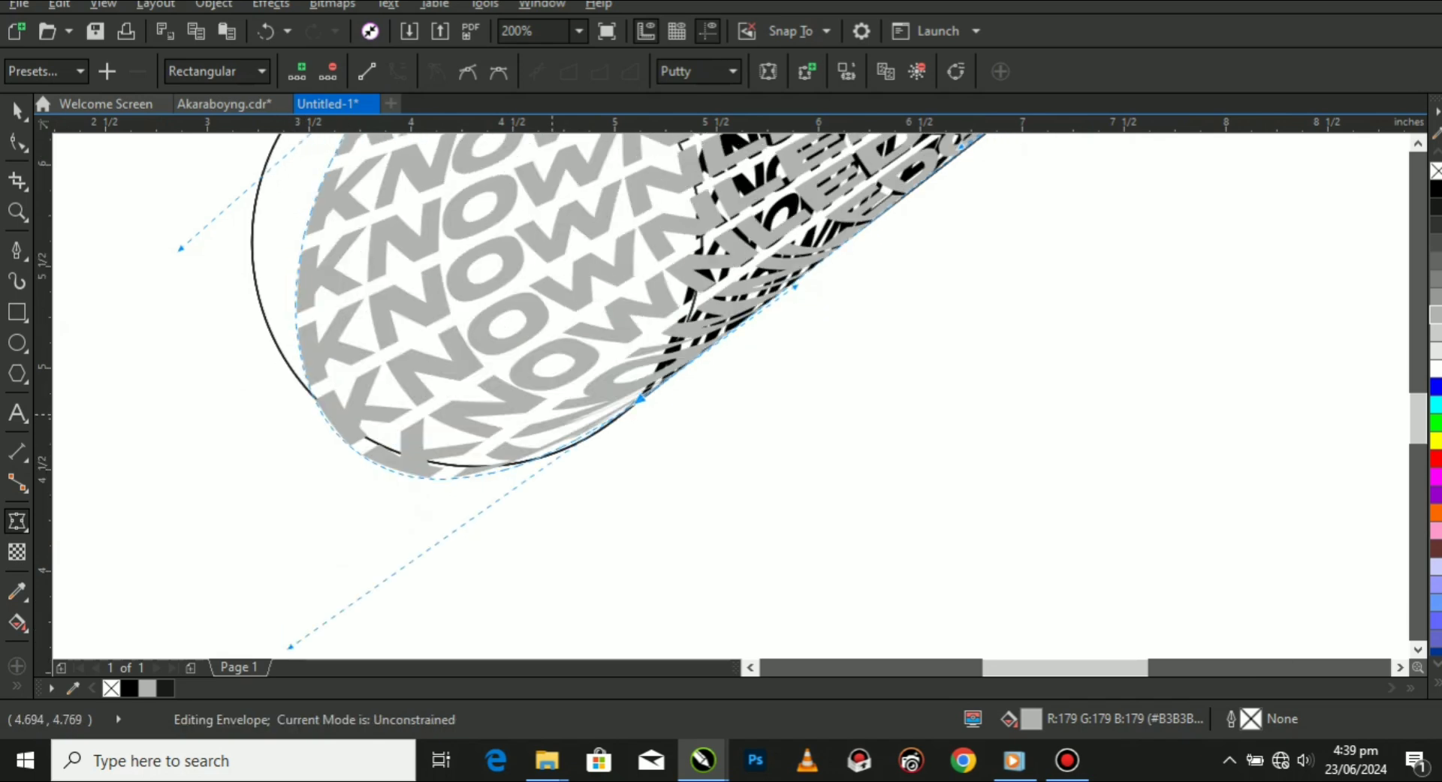
scroll(551, 437, up, 2)
scroll(725, 450, down, 2)
scroll(461, 408, down, 2)
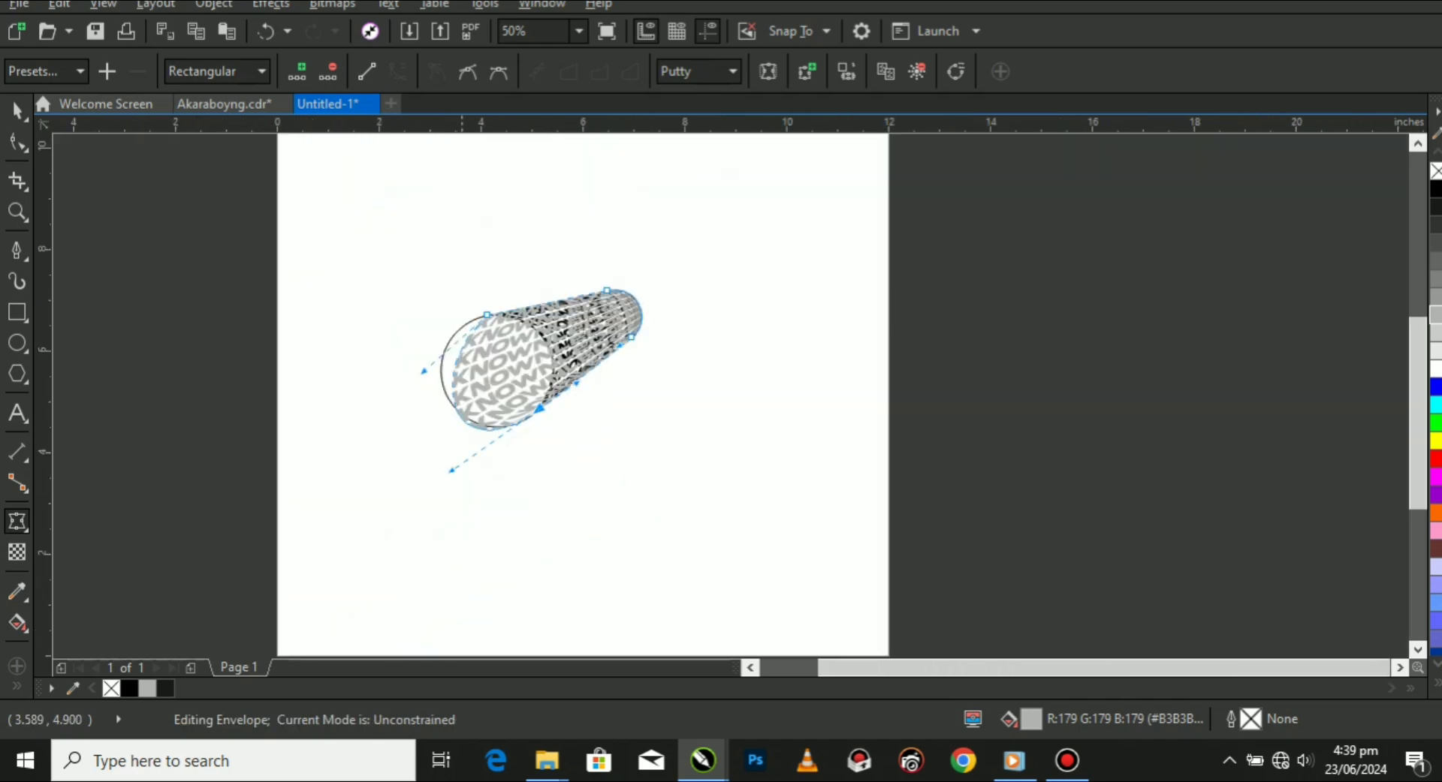
Extend the upper K-side envelope handle outward along the tangent so the grey text follows the large circle's far upper arc.
scroll(433, 356, up, 1)
scroll(420, 357, up, 1)
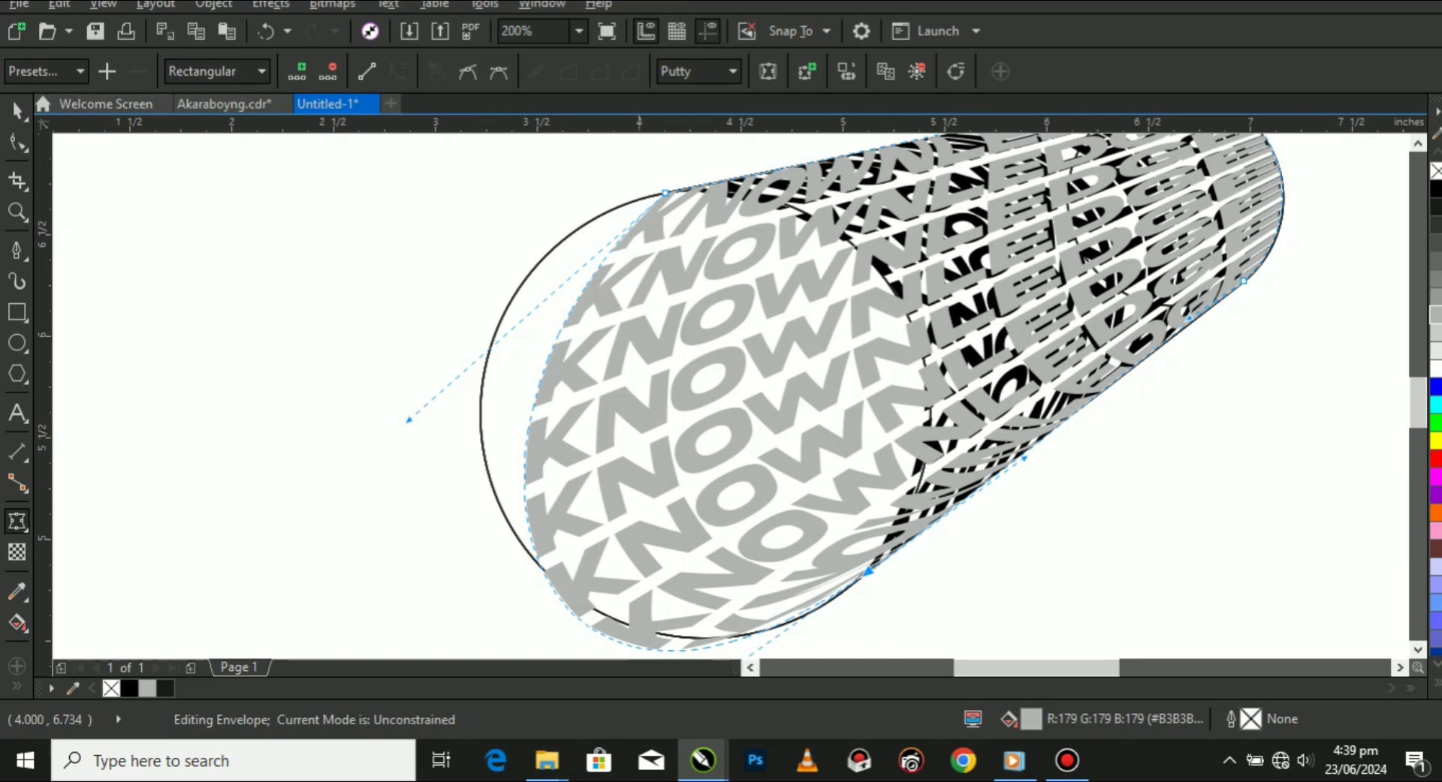
scroll(665, 191, up, 2)
scroll(591, 274, down, 2)
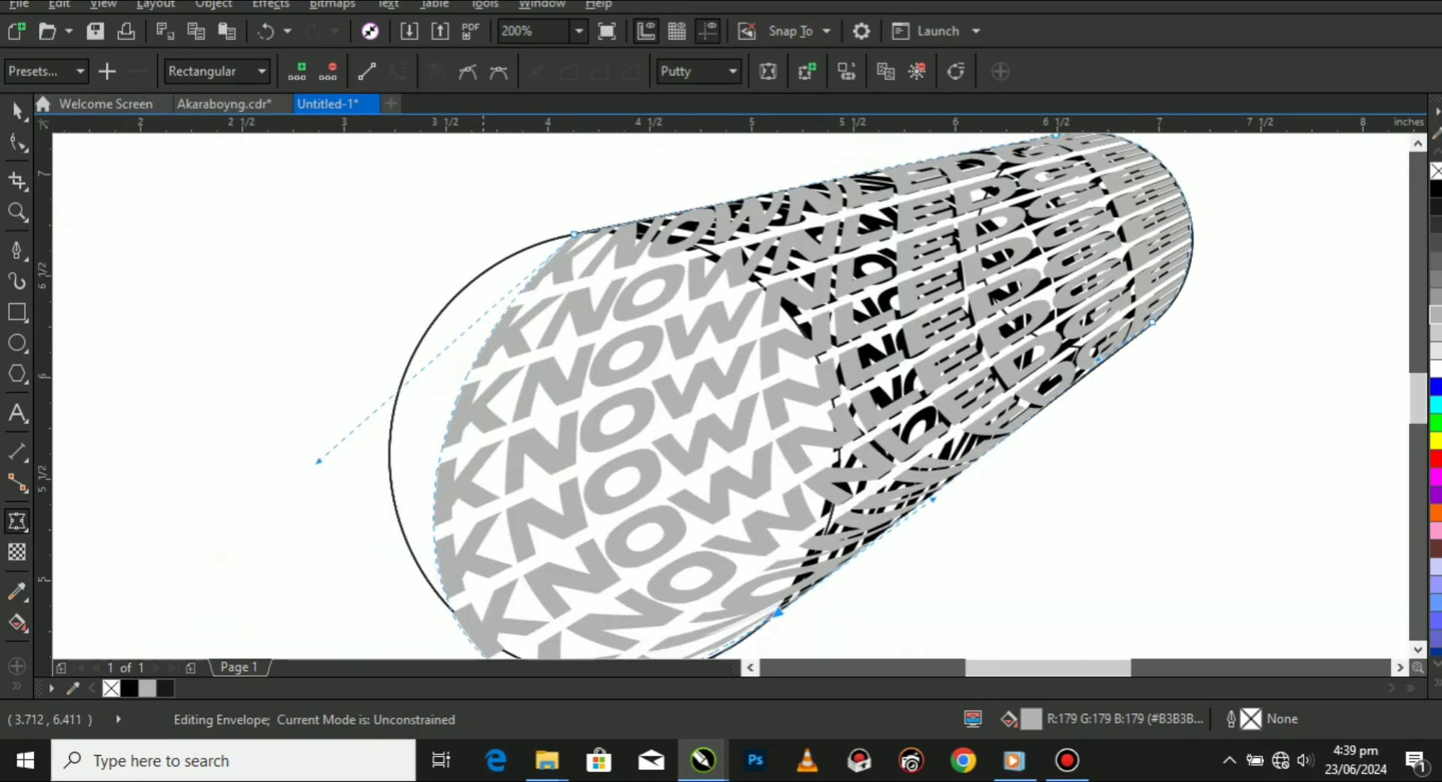
drag(319, 461, 225, 335)
Fine-tune the lower and upper K-side envelope handles until the grey text edge matches the large circle's outline.
scroll(436, 276, down, 2)
scroll(435, 420, up, 2)
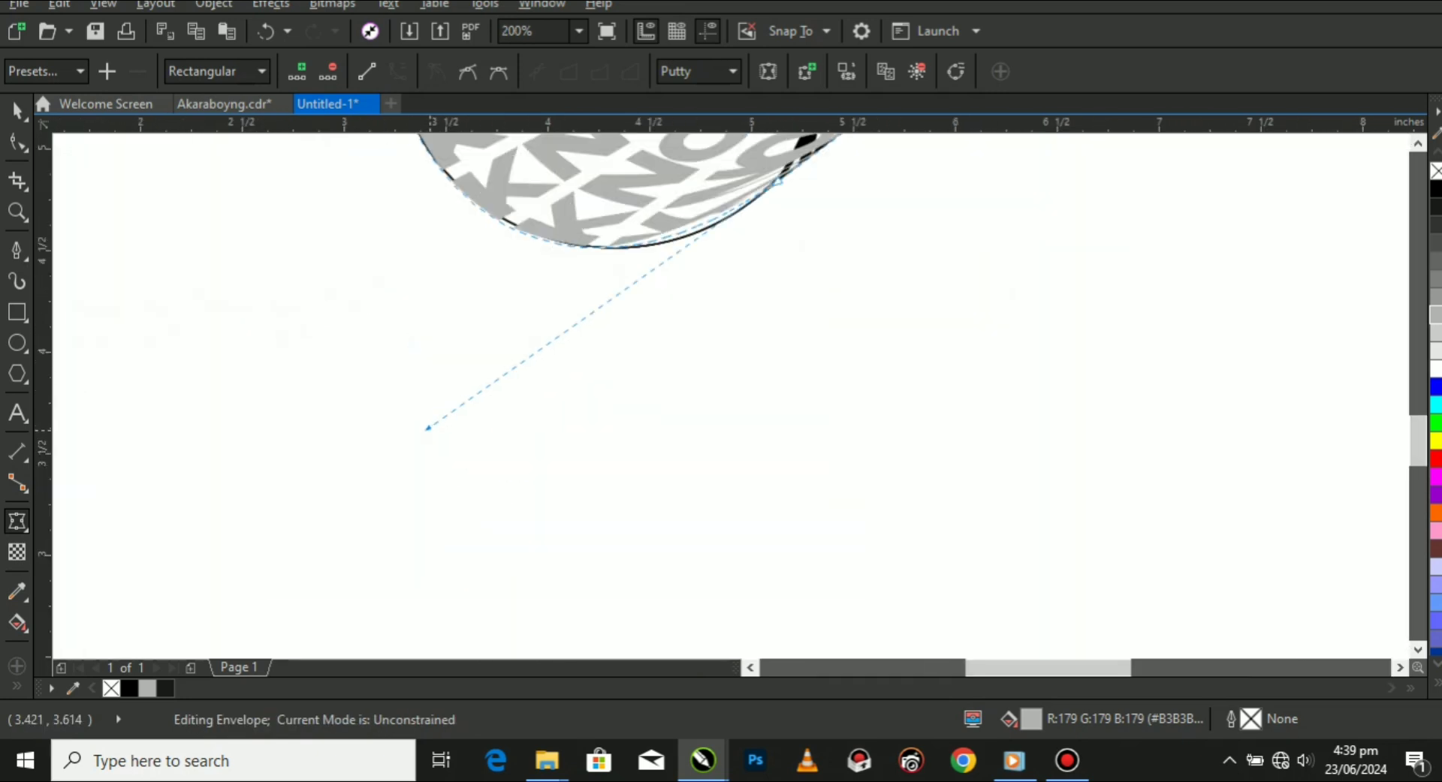
drag(427, 429, 451, 428)
scroll(407, 416, down, 2)
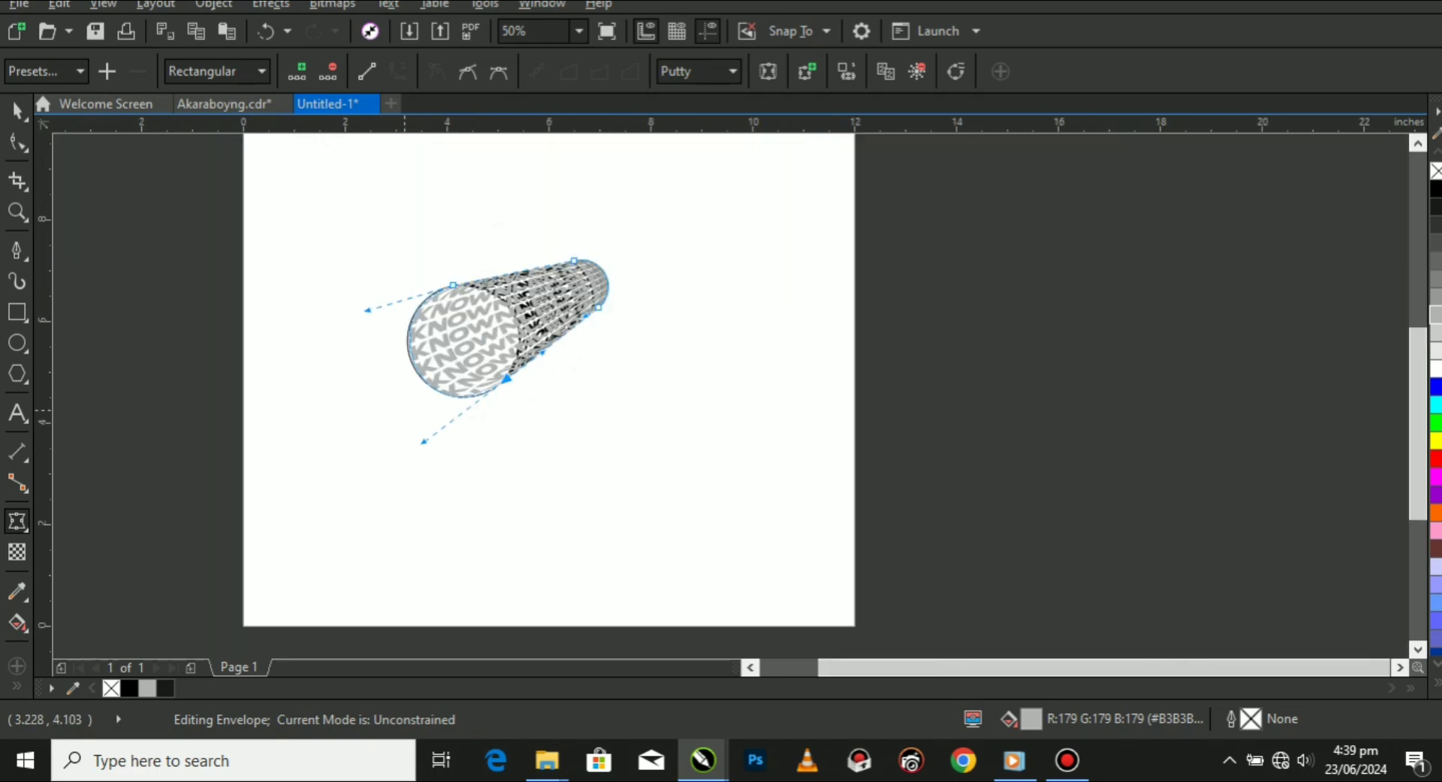
scroll(407, 418, up, 1)
scroll(362, 279, up, 1)
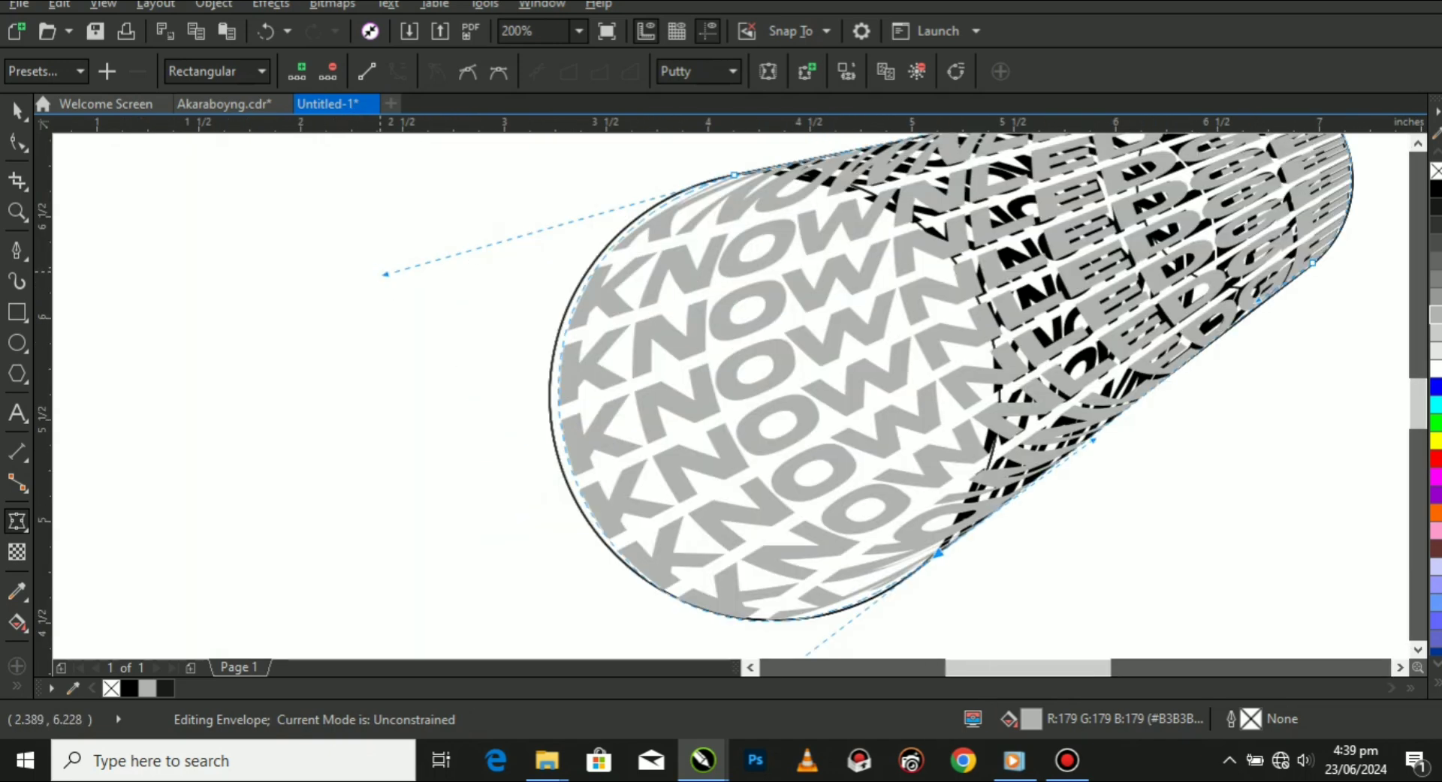
drag(385, 274, 371, 278)
Select the upper envelope node at the small circle and swing its E-side handle across to the circle's opposite side.
scroll(426, 270, down, 2)
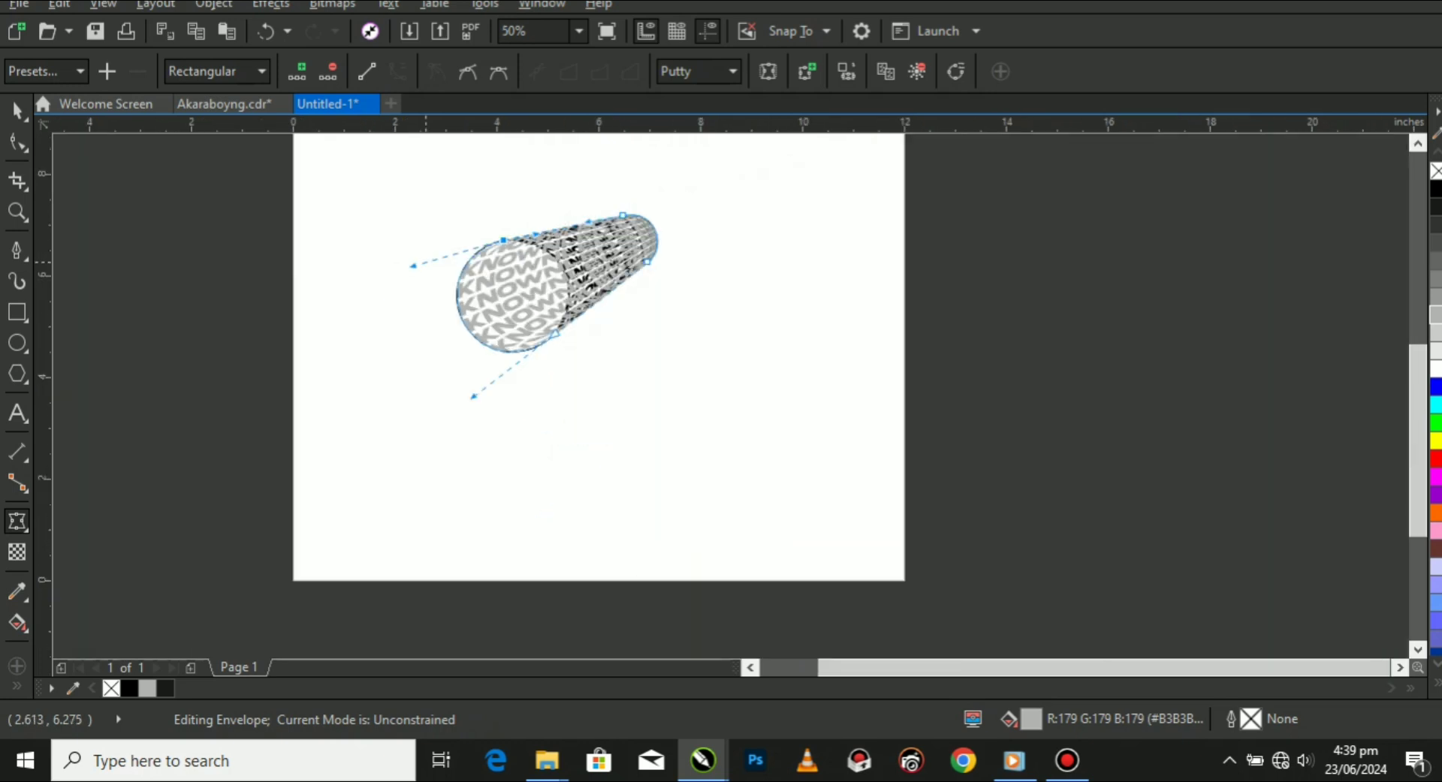
scroll(633, 214, up, 3)
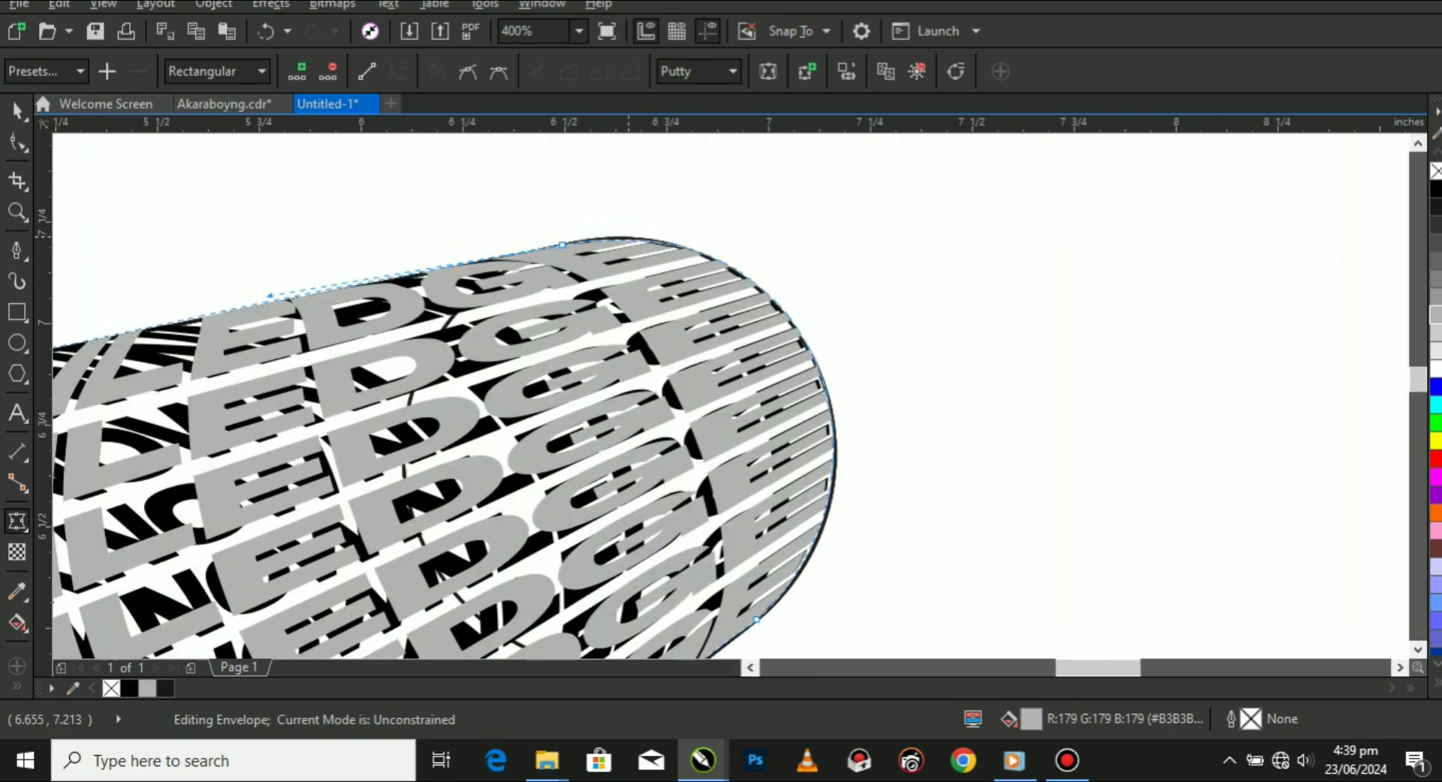
drag(508, 211, 611, 267)
drag(817, 196, 161, 588)
Swing the lower E-side envelope handle inward below the small circle and refine the upper handle to follow the circle's inner arc.
scroll(714, 412, up, 1)
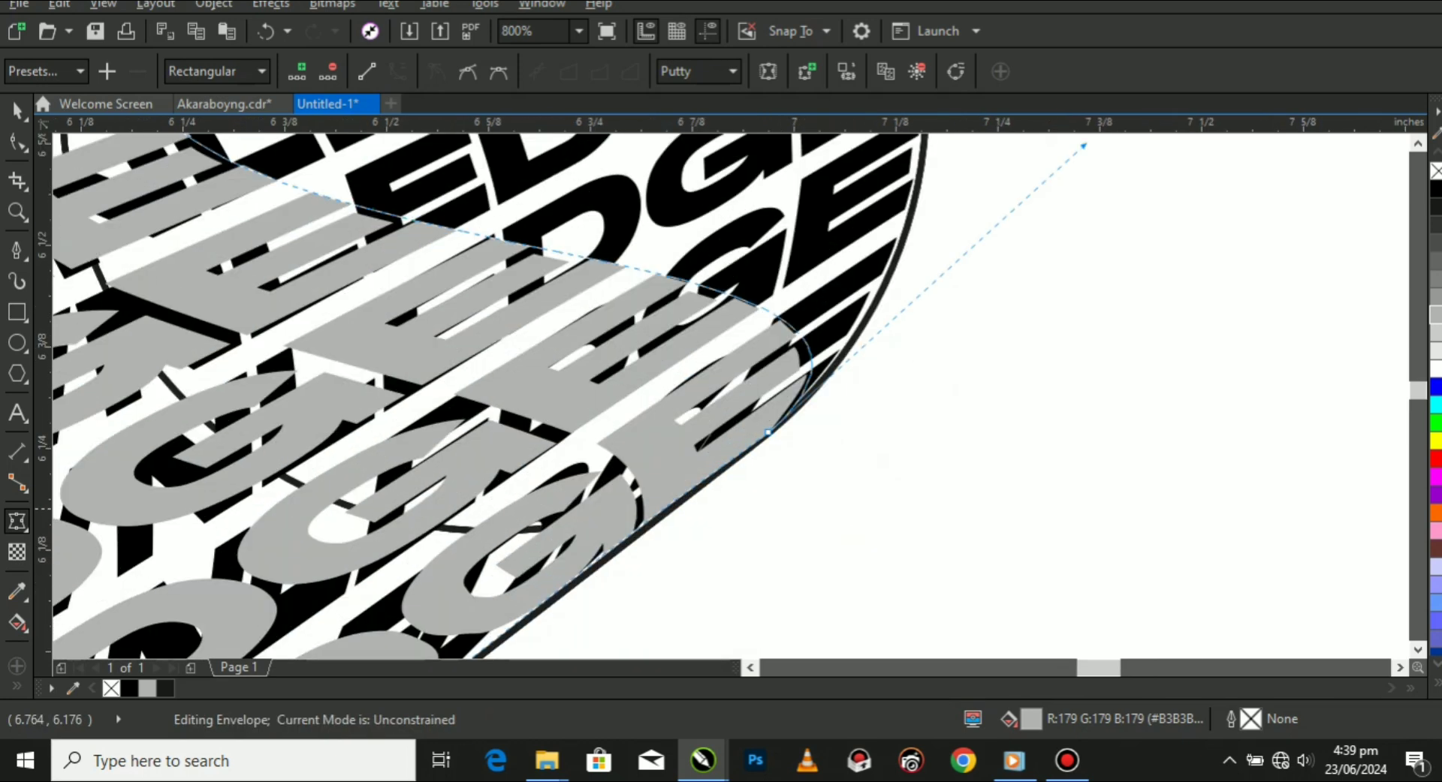
scroll(1045, 208, down, 1)
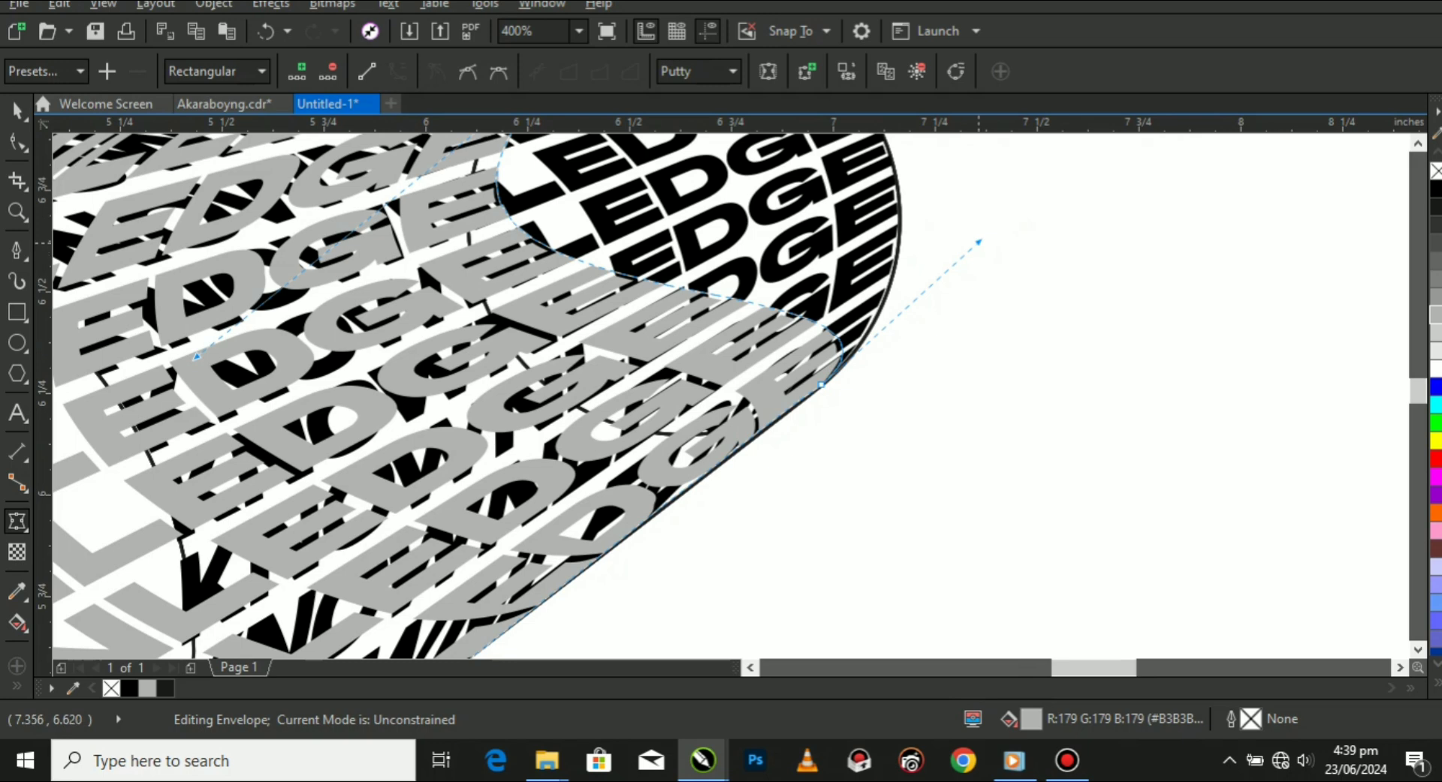
drag(978, 242, 718, 519)
scroll(486, 353, down, 1)
scroll(508, 199, up, 1)
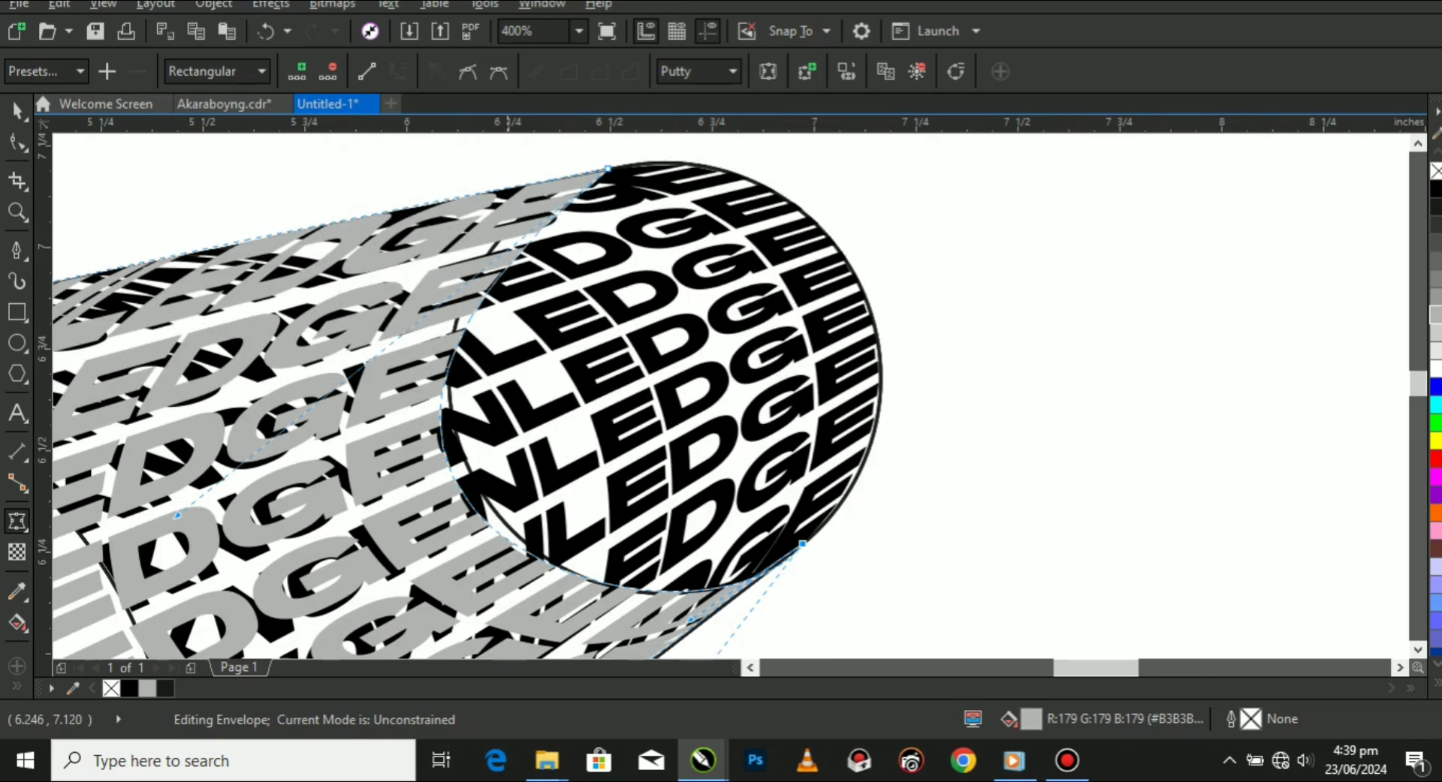
drag(177, 516, 217, 499)
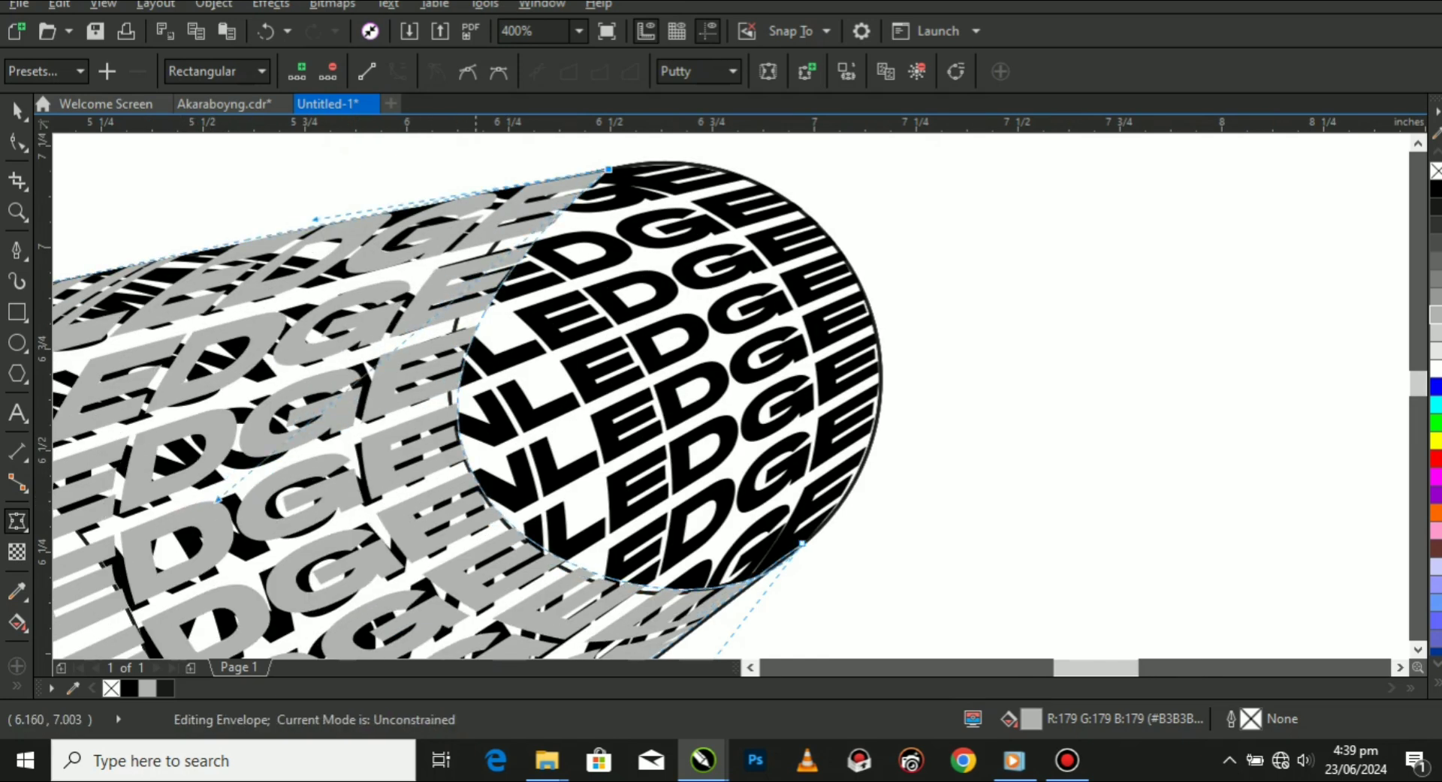
Shift the upper envelope node at the small circle along the tangent line and readjust its arc handle.
scroll(486, 165, up, 1)
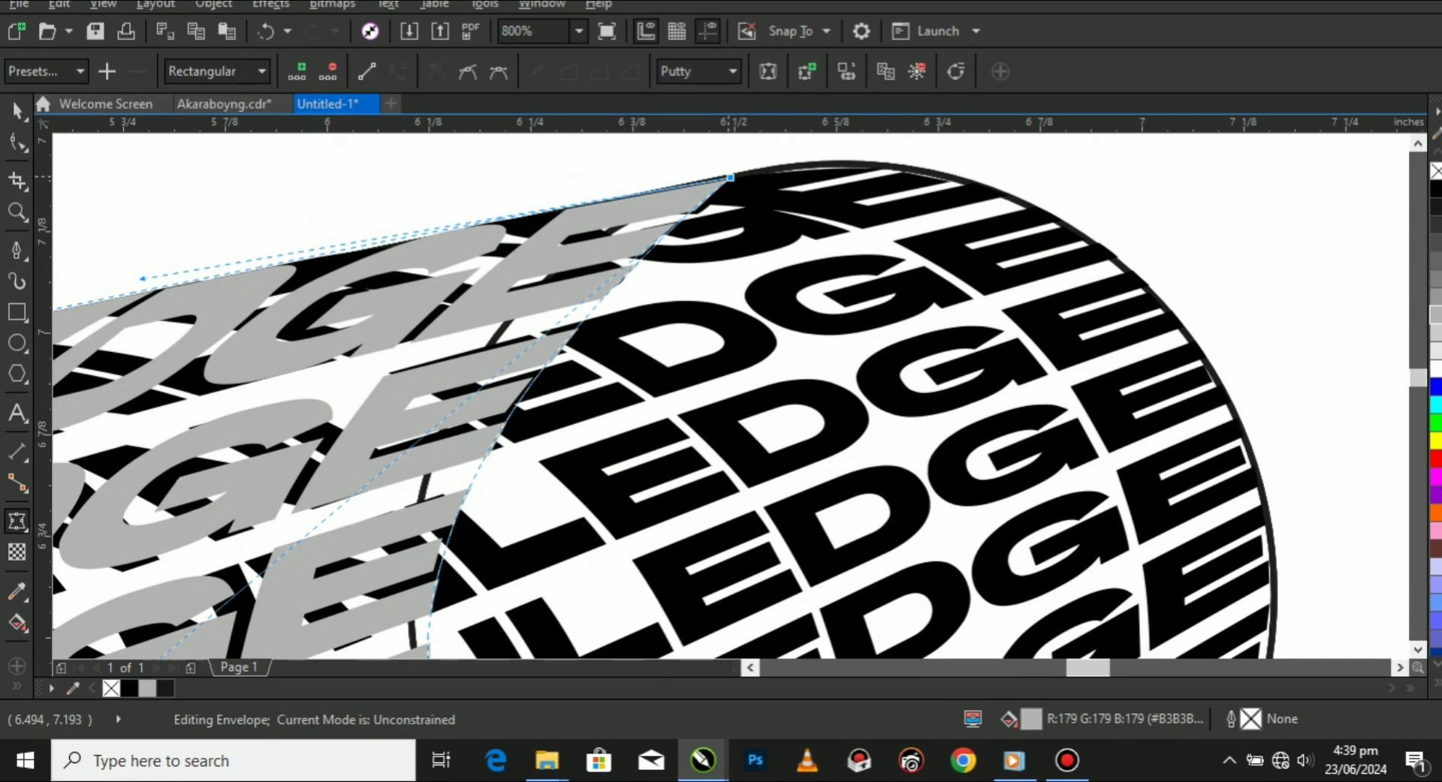
drag(730, 178, 667, 189)
scroll(667, 189, down, 1)
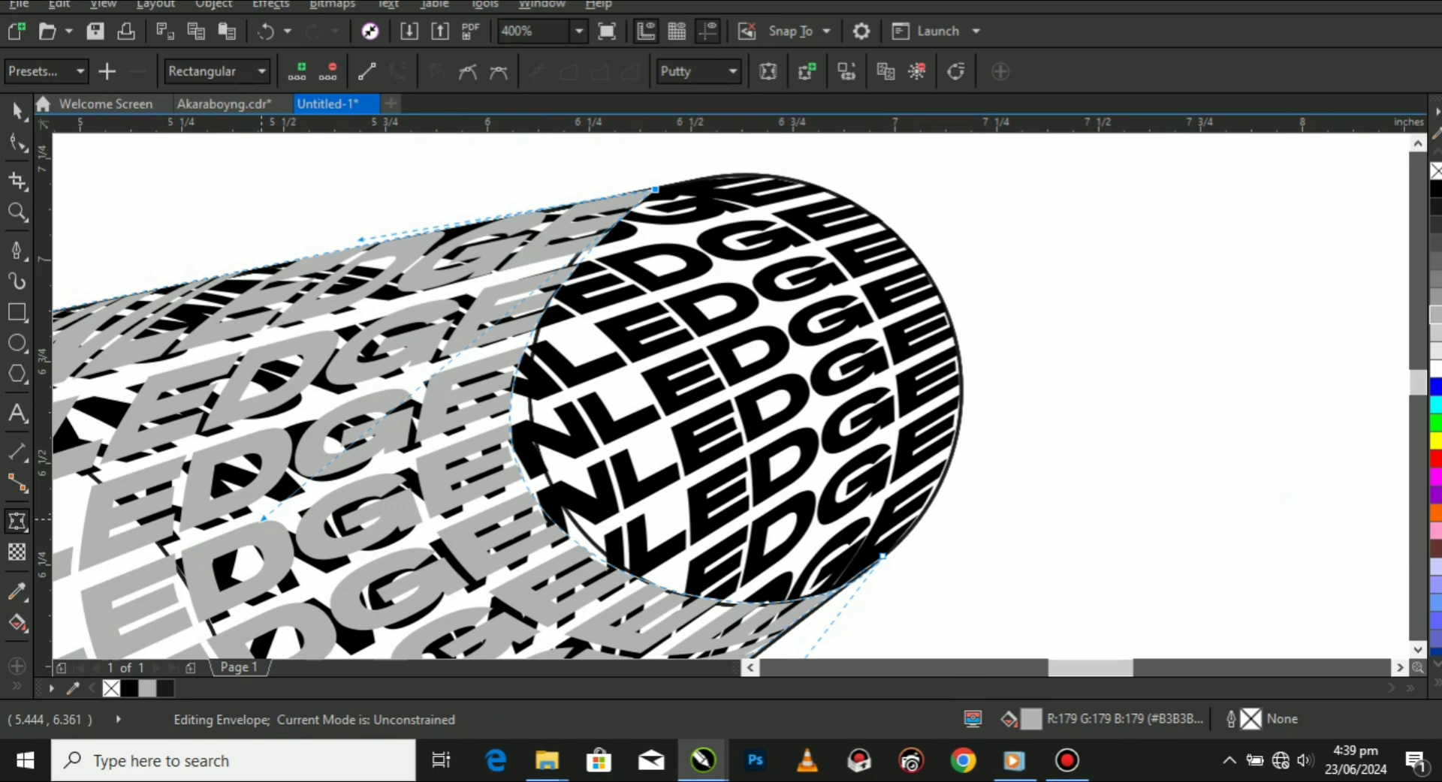
drag(263, 518, 324, 505)
Fine-tune the lower E-side envelope handle against the small circle, then finish envelope editing and deselect the grey copy.
scroll(645, 403, down, 1)
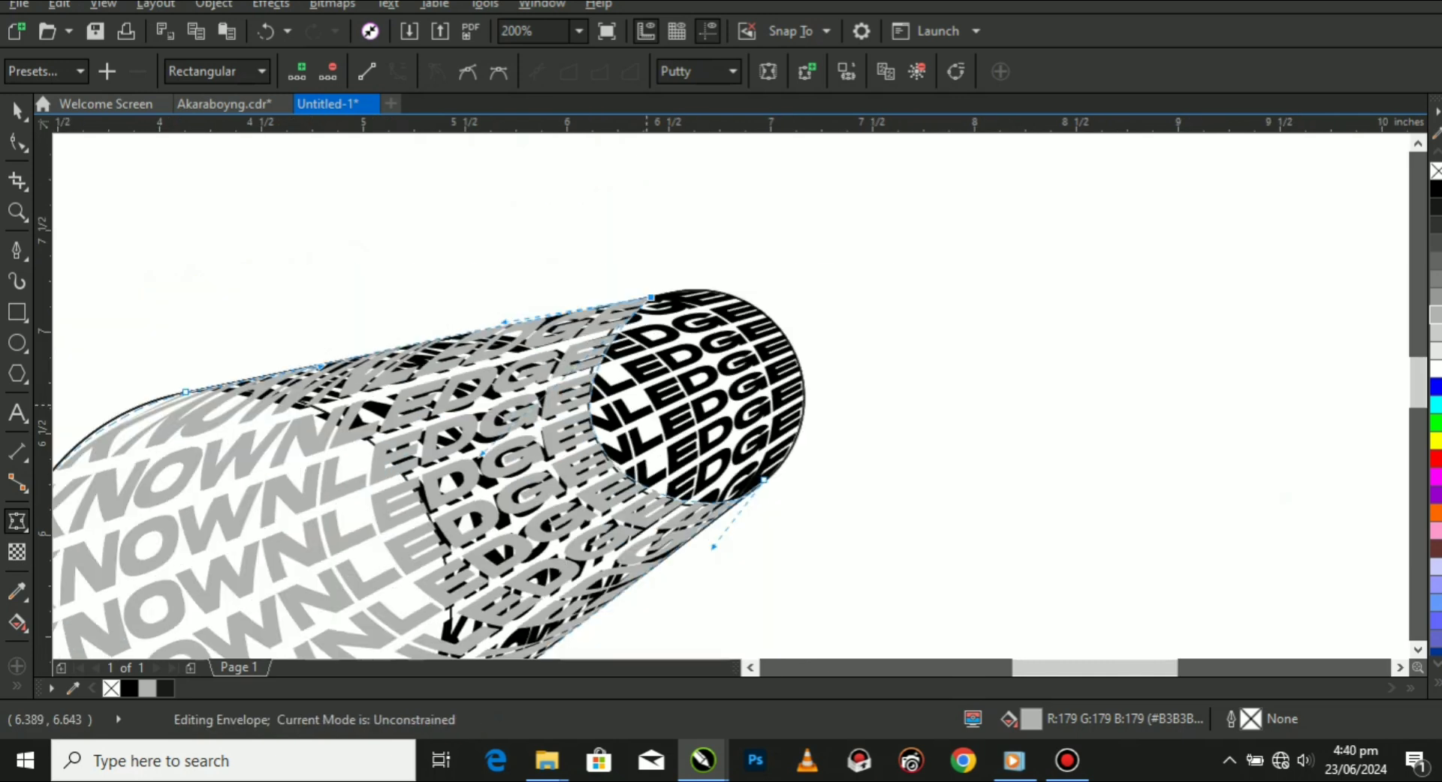
scroll(699, 563, up, 1)
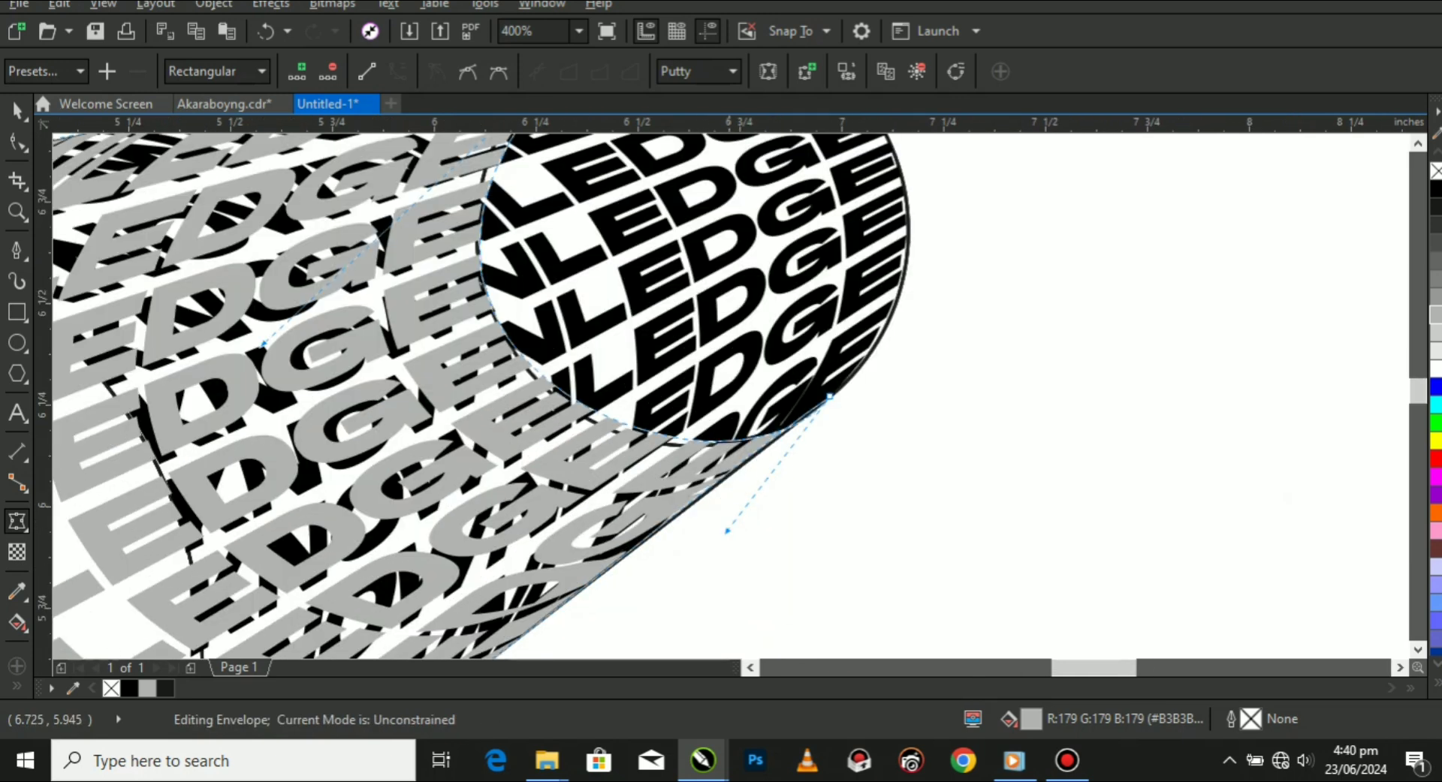
drag(727, 531, 716, 549)
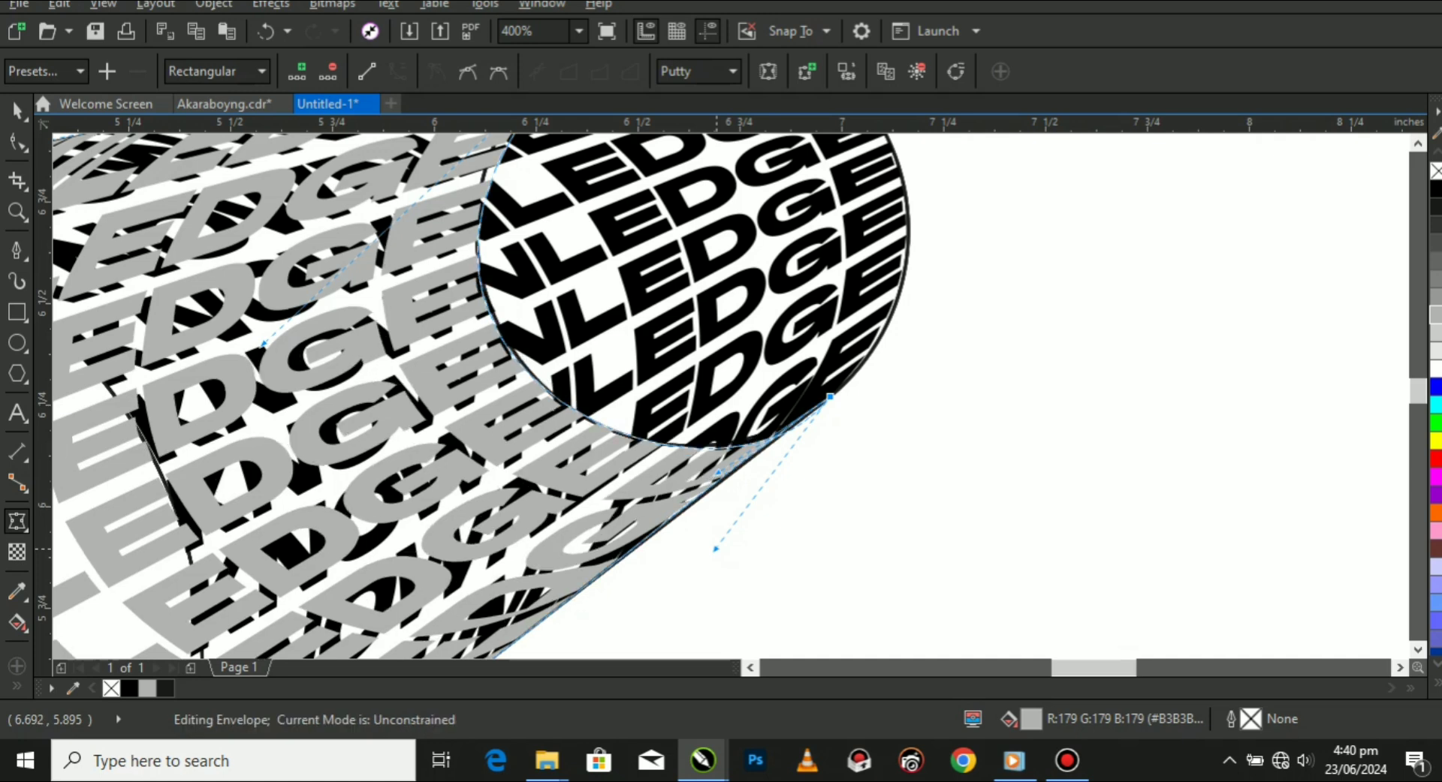
click(16, 111)
scroll(758, 257, down, 2)
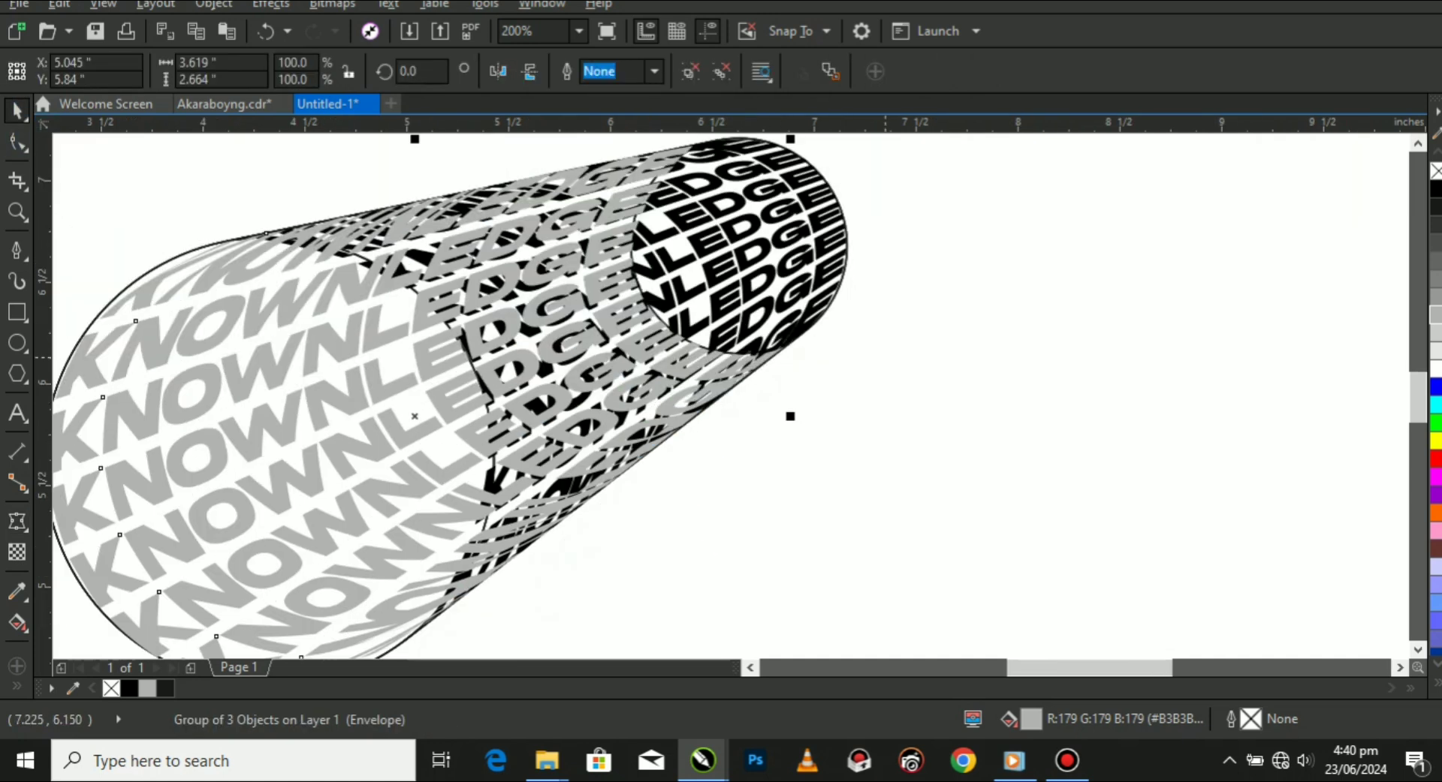
key(Escape)
scroll(408, 413, up, 2)
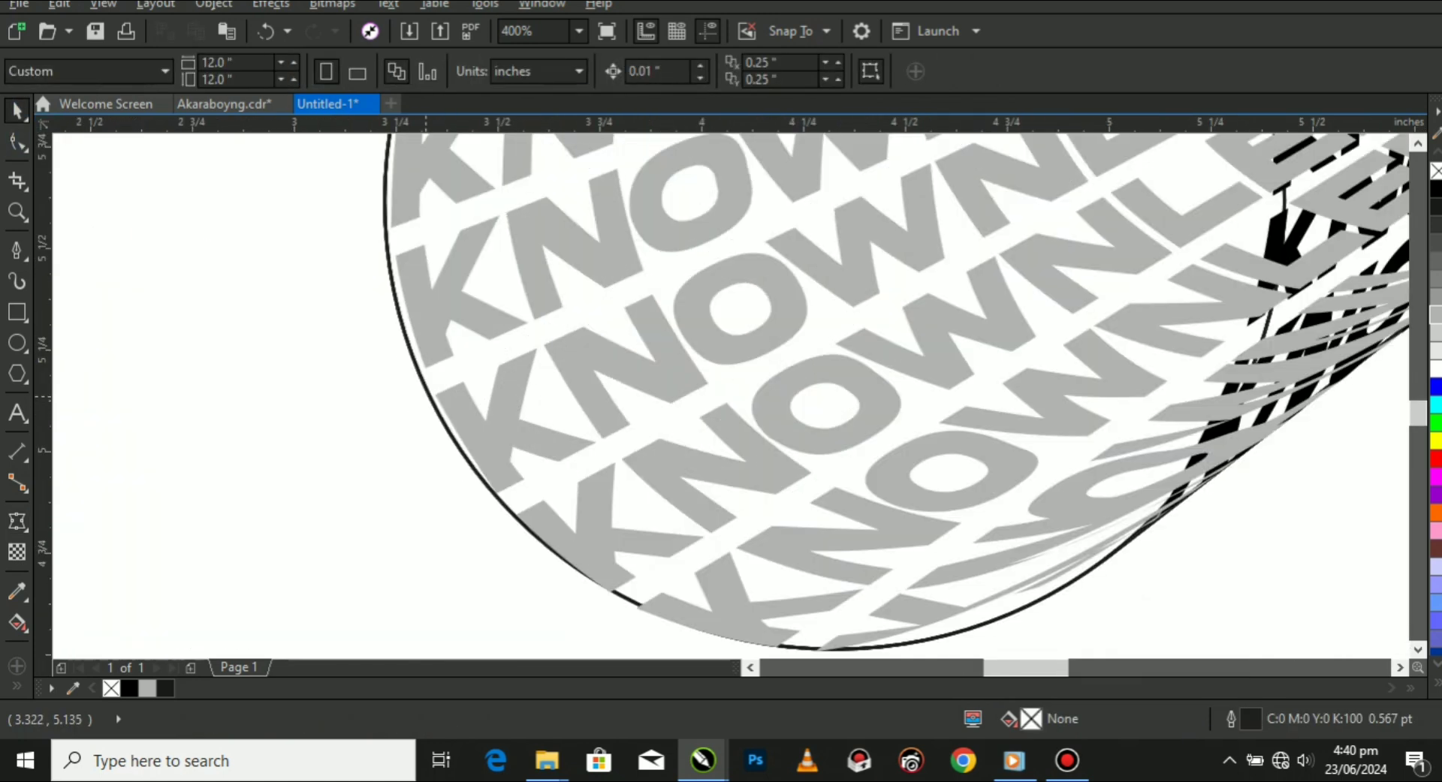
Move the extruded circle guide off the KNOWNLEDGE lettering to the page's right edge, leaving nothing selected.
click(426, 393)
scroll(426, 393, down, 3)
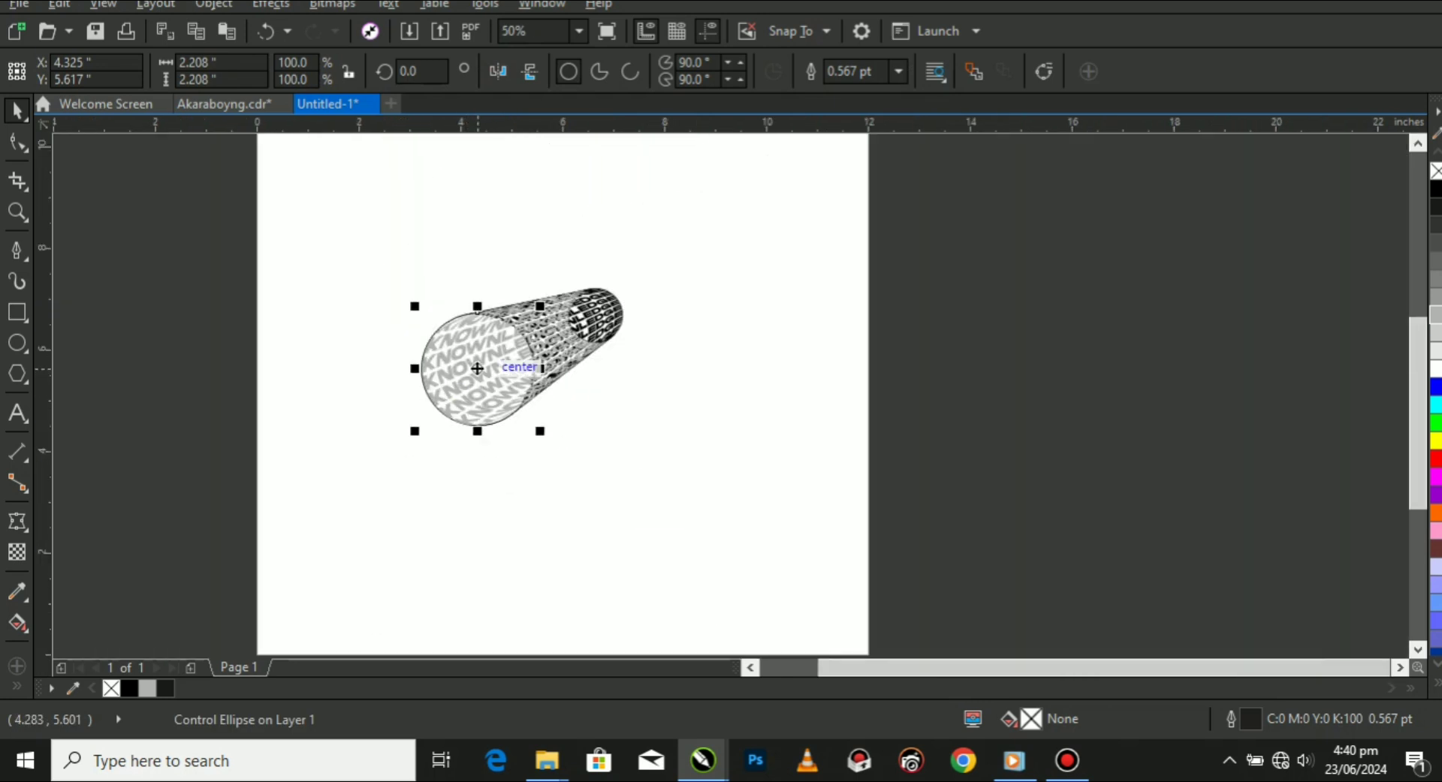
drag(478, 369, 837, 444)
scroll(496, 352, up, 1)
click(420, 399)
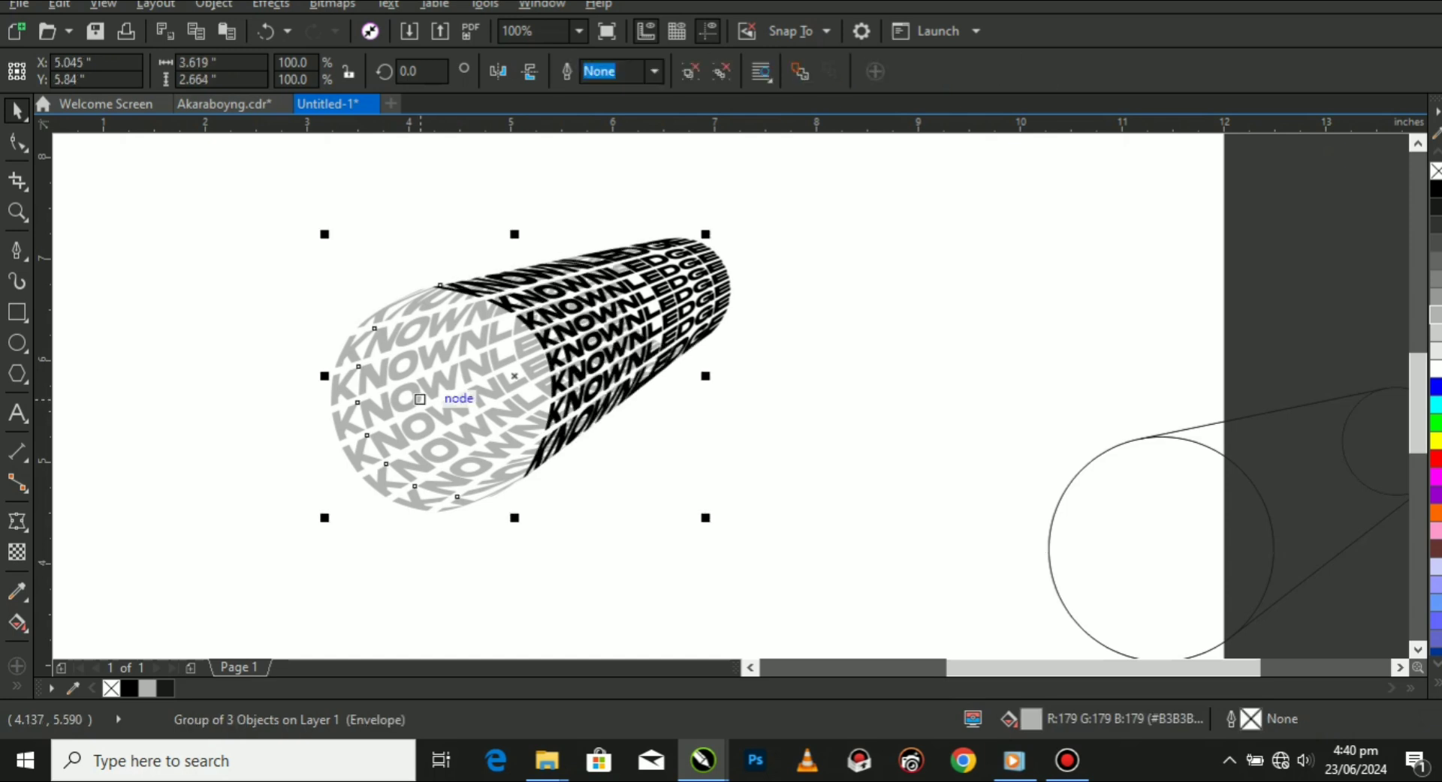
key(Escape)
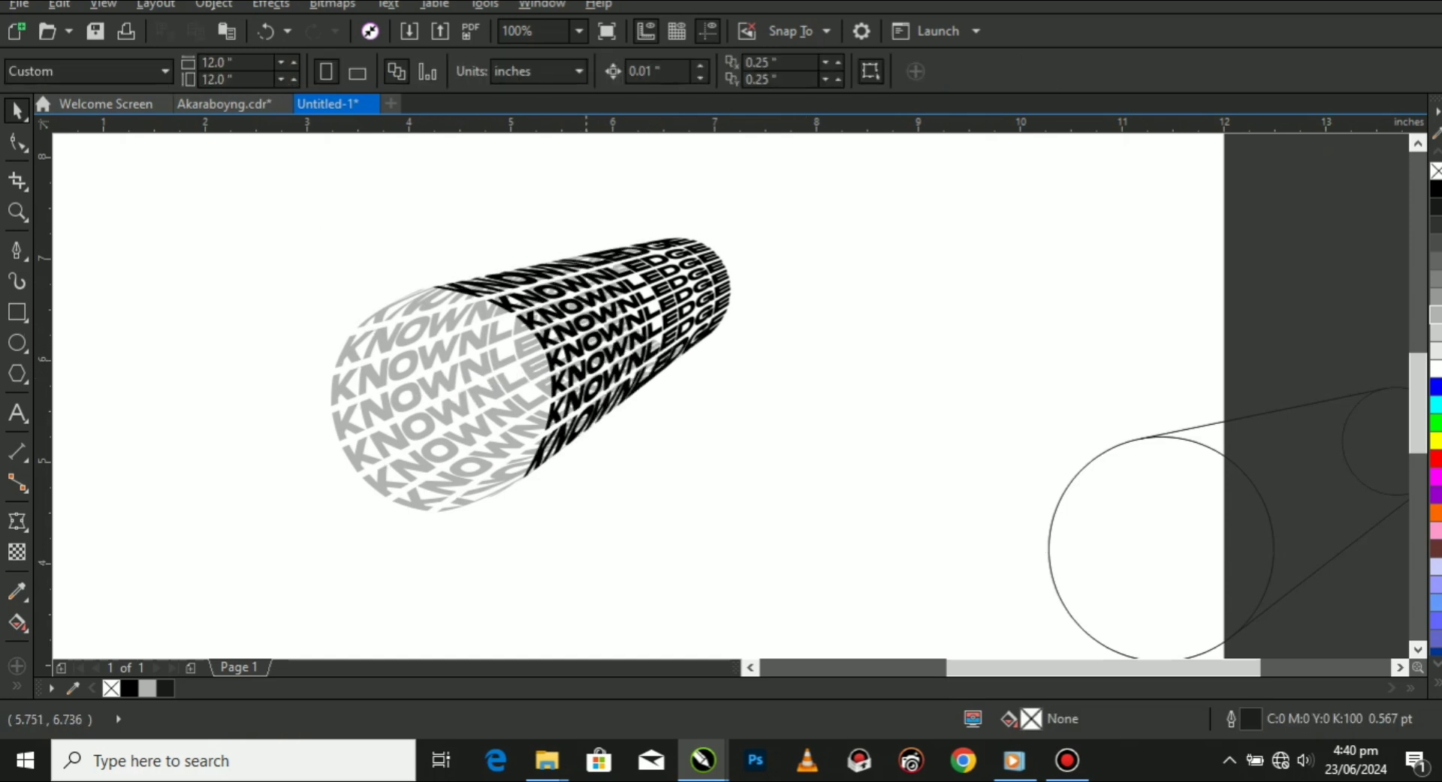
Apply a linear gradient to the black KNOWNLEDGE group, running from the cylinder's small end to its large opening.
scroll(582, 289, up, 1)
click(575, 311)
scroll(574, 311, down, 2)
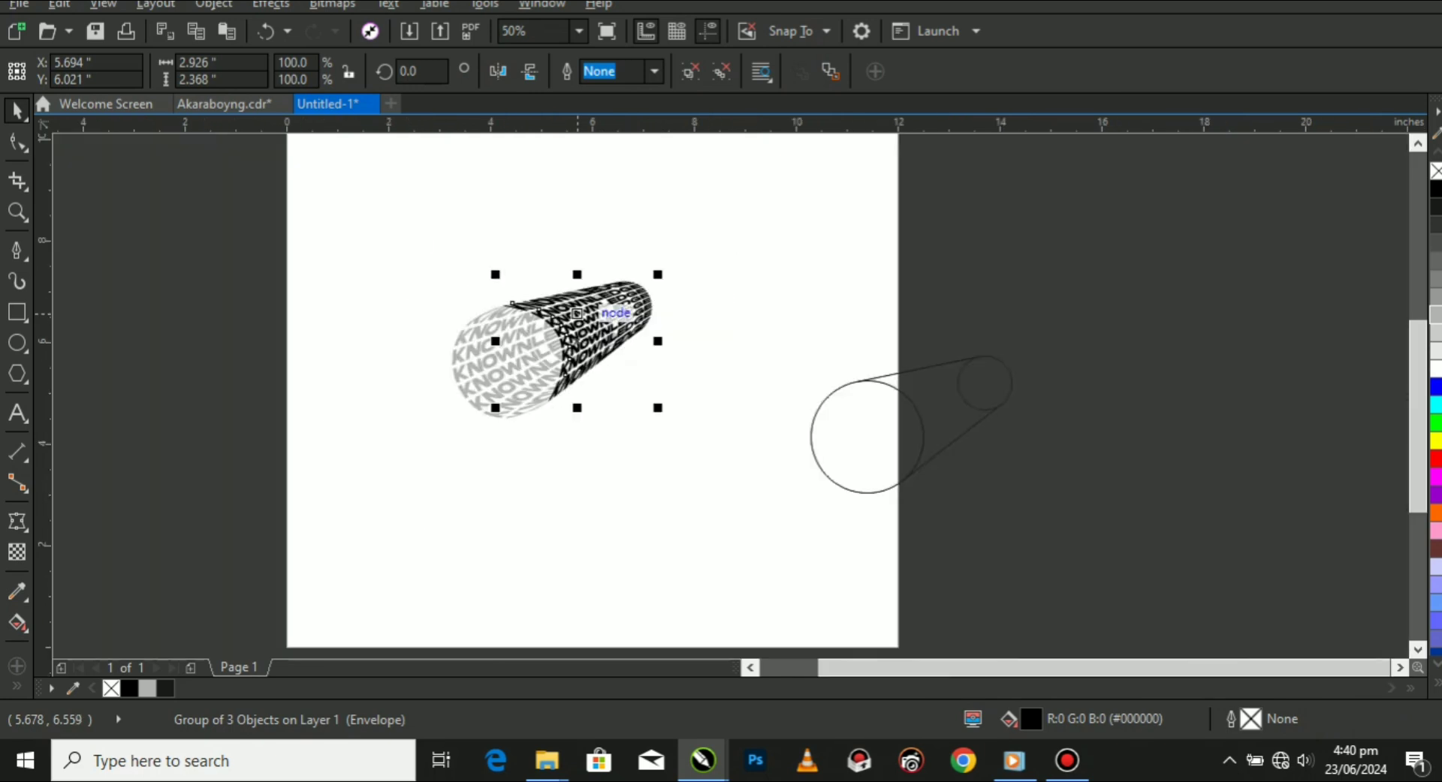
key(g)
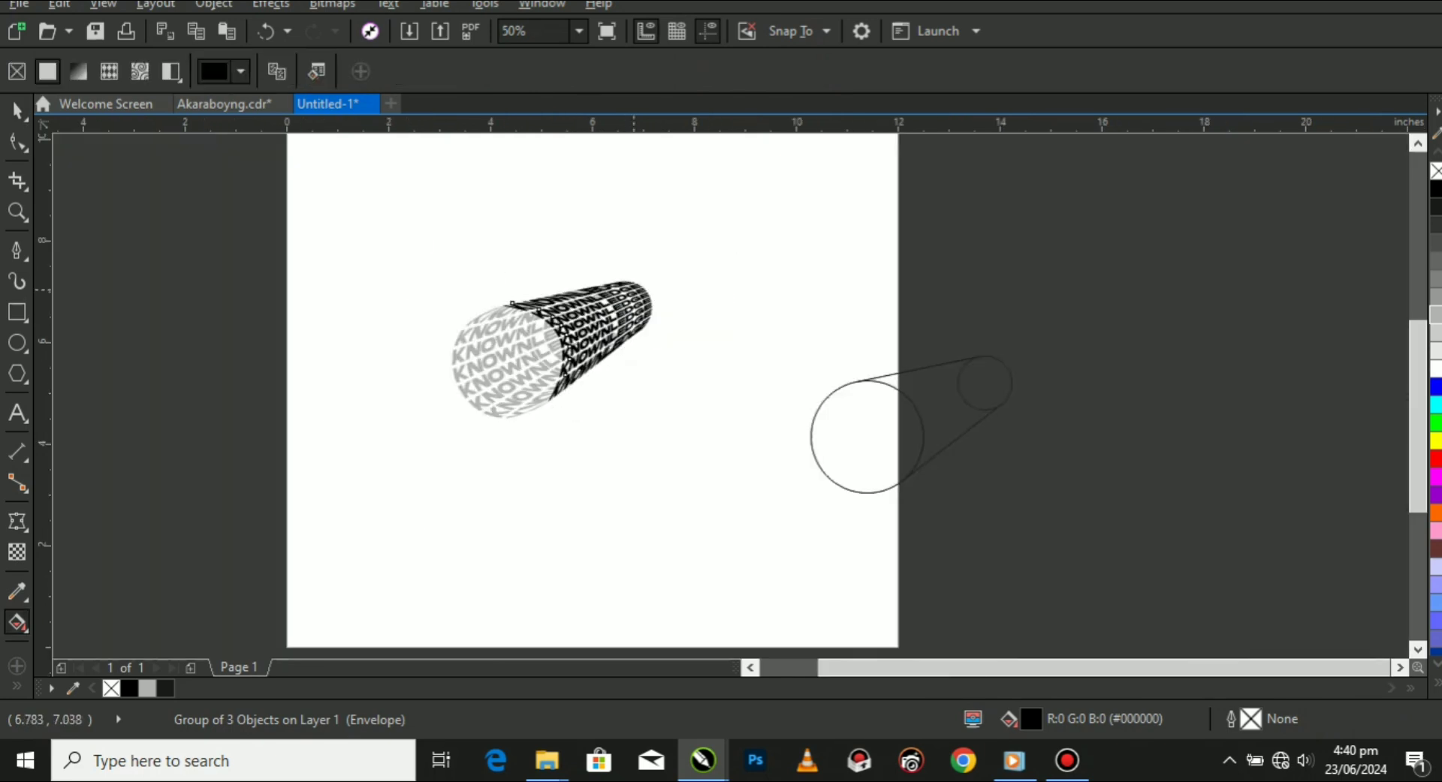
drag(637, 291, 526, 329)
Set the gradient's end colour at the large opening to cyan #18F7F7.
scroll(555, 318, up, 1)
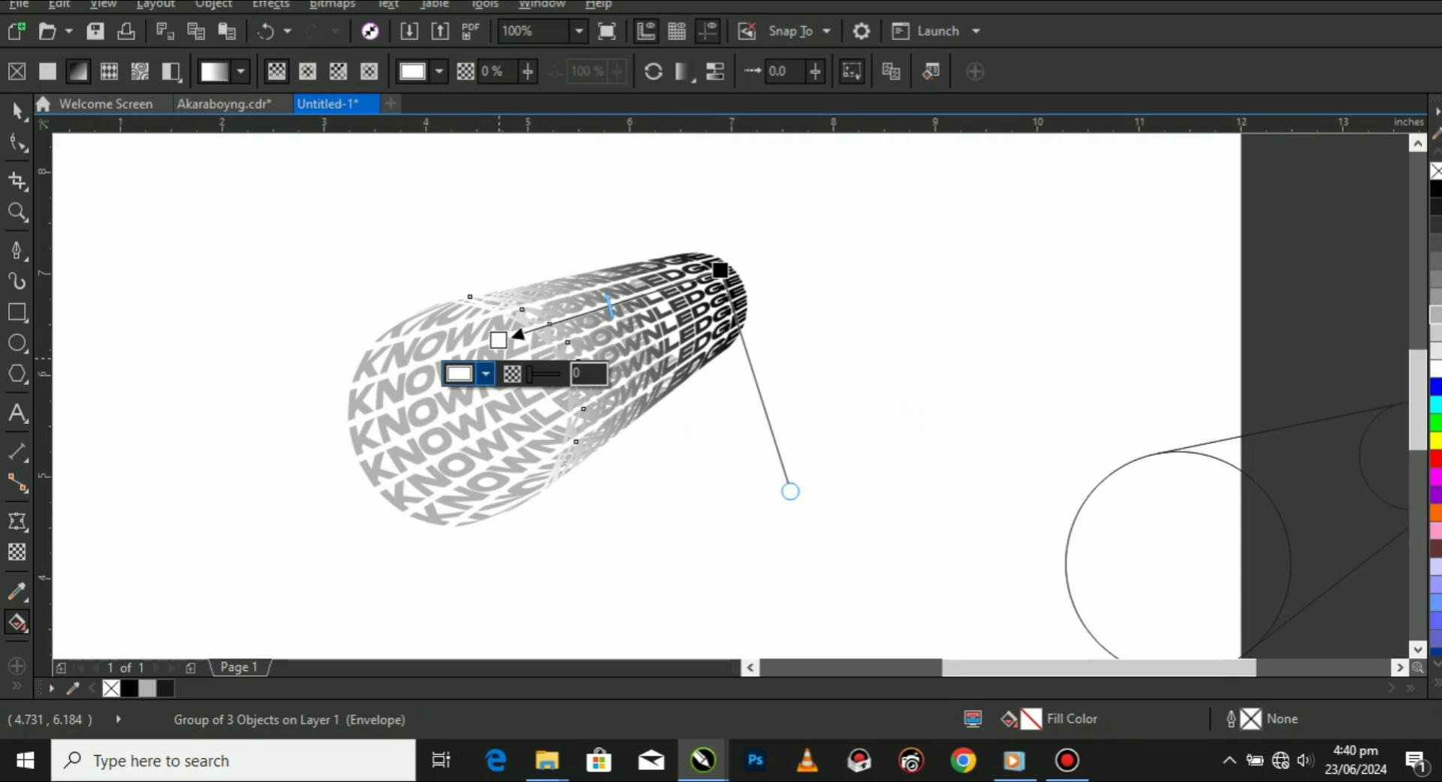
click(486, 373)
mouse_move(594, 599)
mouse_down()
mouse_move(594, 559)
mouse_move(557, 525)
mouse_move(565, 485)
mouse_up()
drag(594, 543, 594, 540)
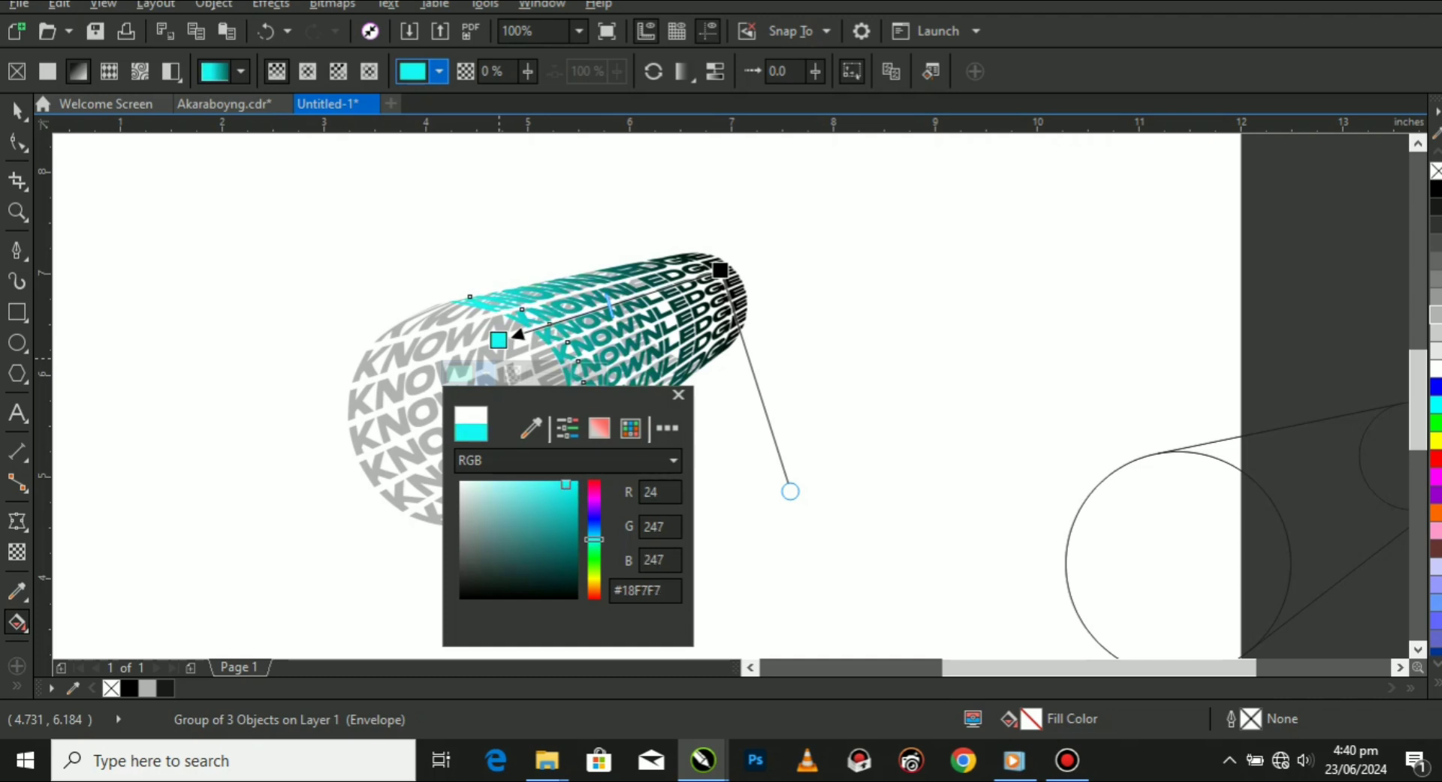
click(499, 342)
Set the gradient's start colour at the small end to magenta #BF04A6 and shift that node slightly inward.
click(721, 271)
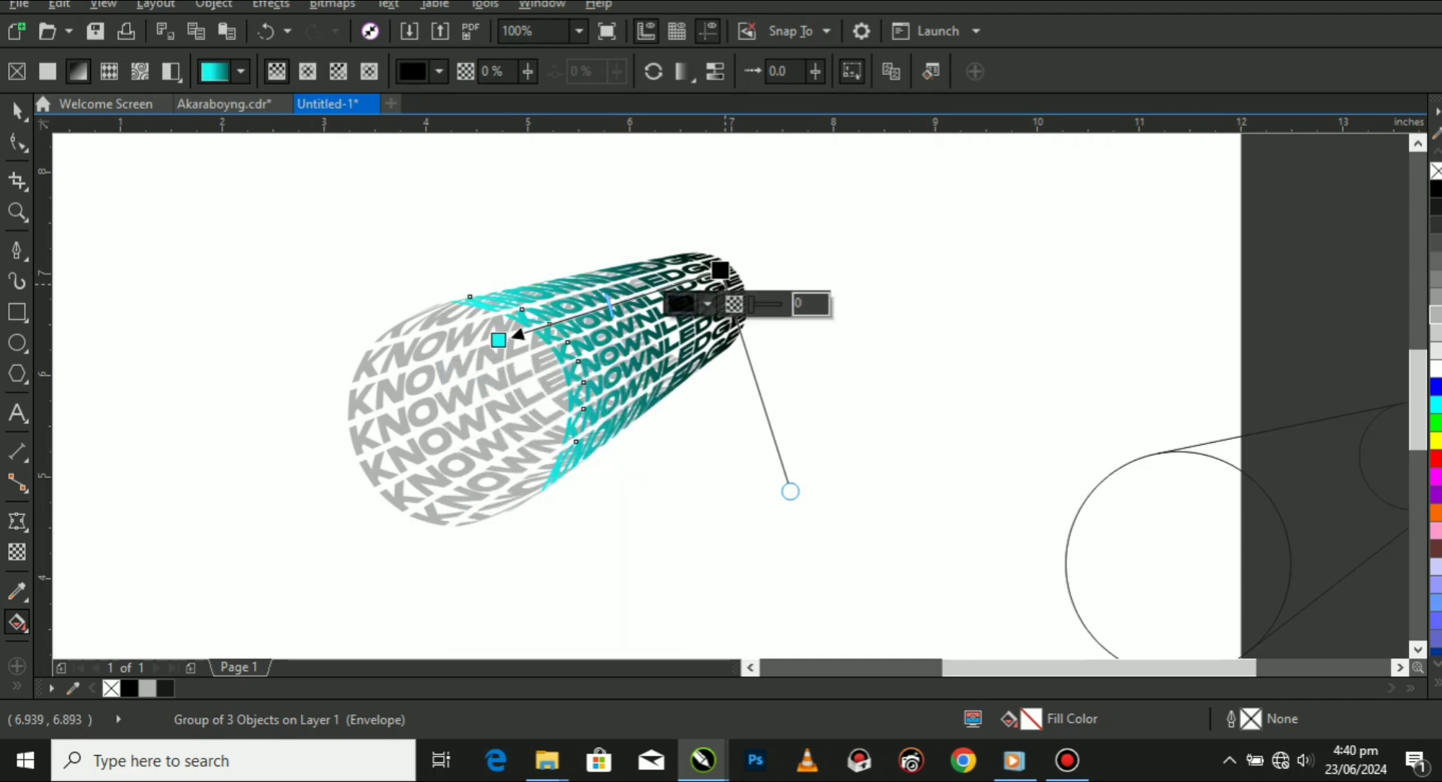
click(681, 304)
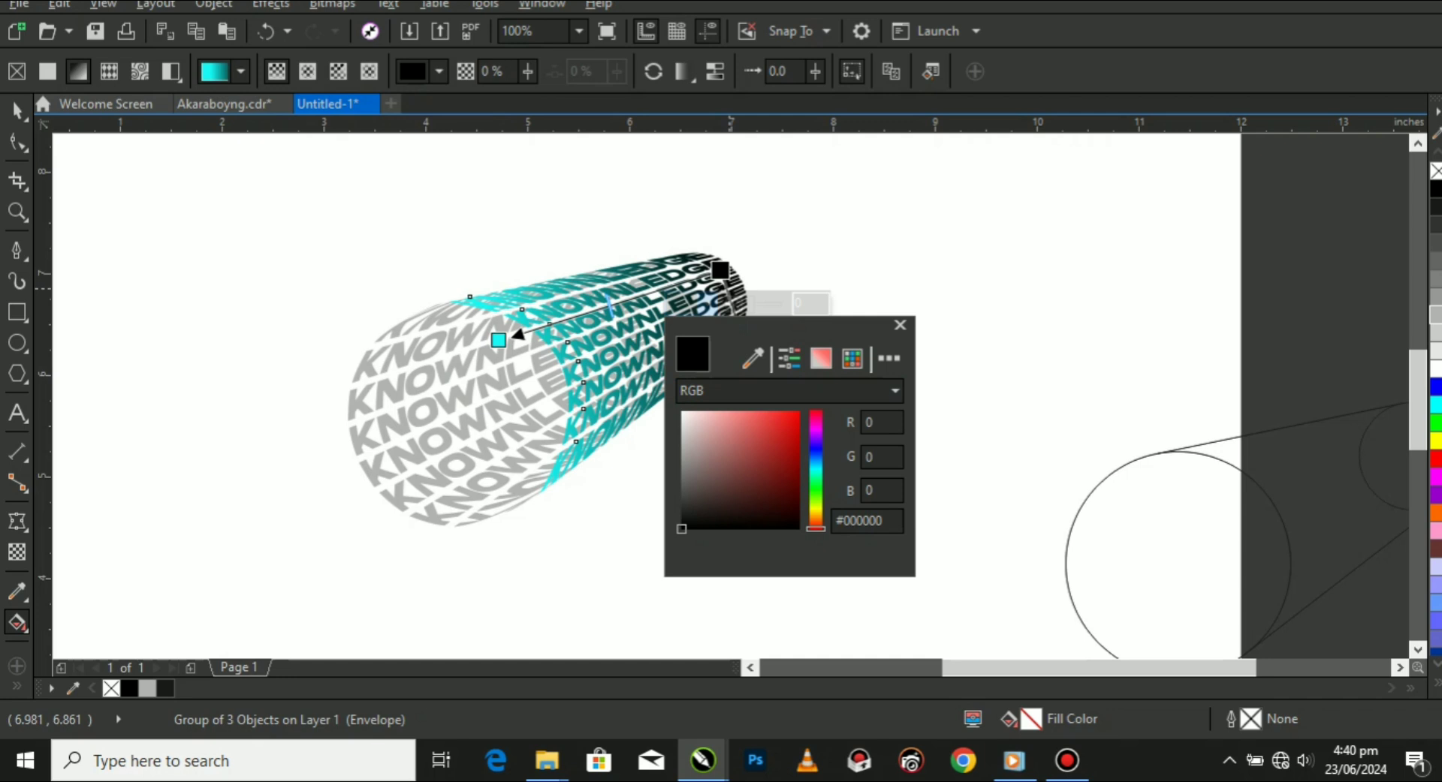
drag(815, 529, 816, 453)
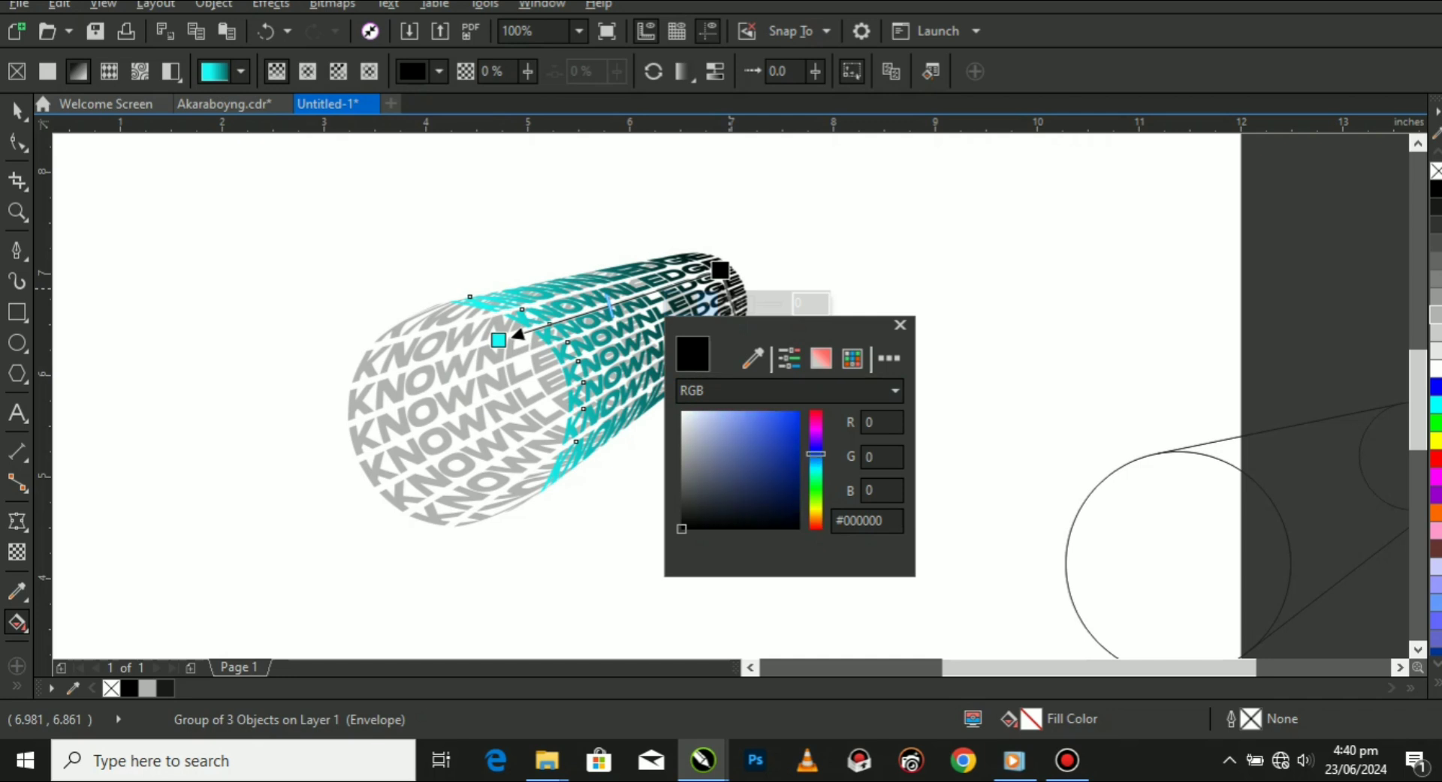
click(757, 489)
mouse_move(757, 488)
mouse_down()
mouse_move(792, 466)
mouse_move(797, 440)
mouse_move(816, 470)
mouse_move(816, 525)
mouse_move(816, 428)
mouse_up()
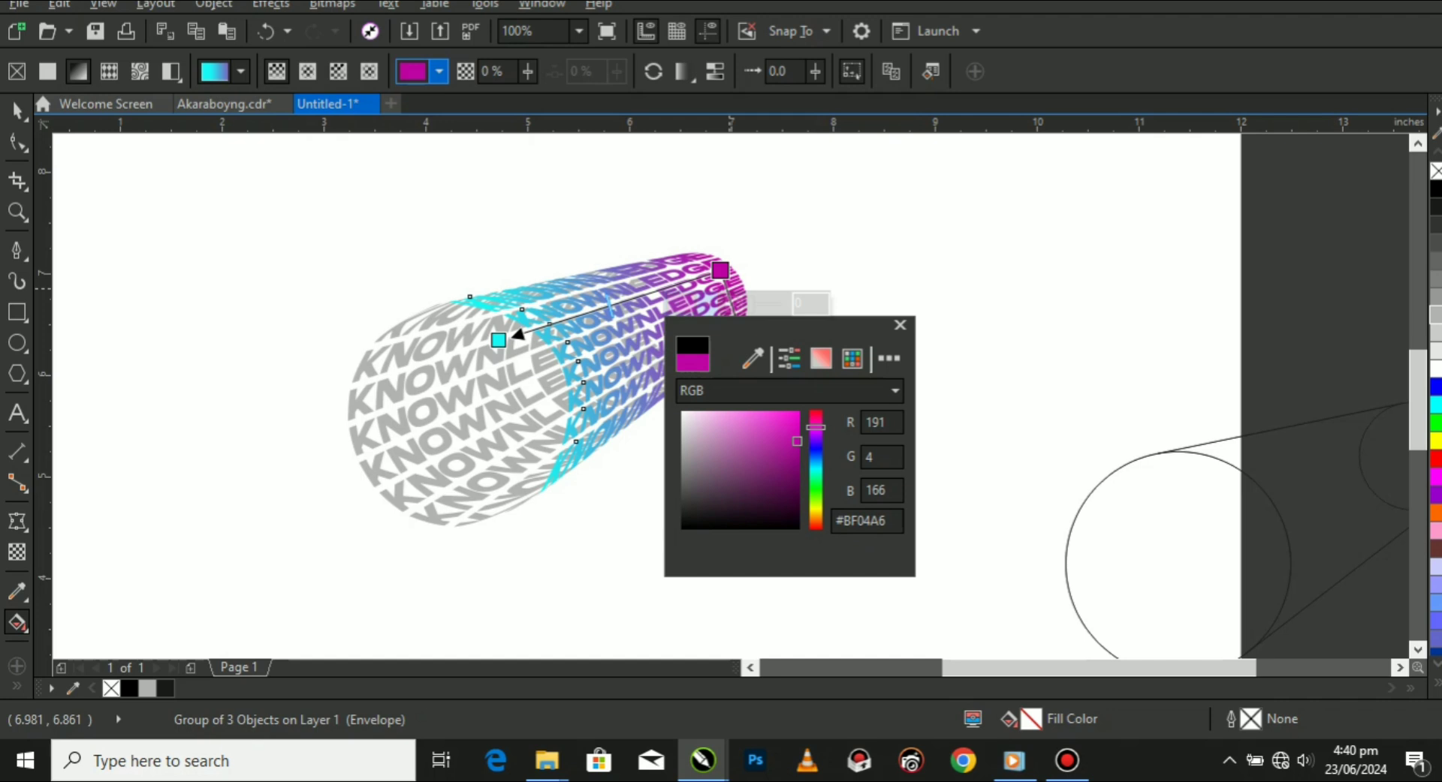
click(720, 271)
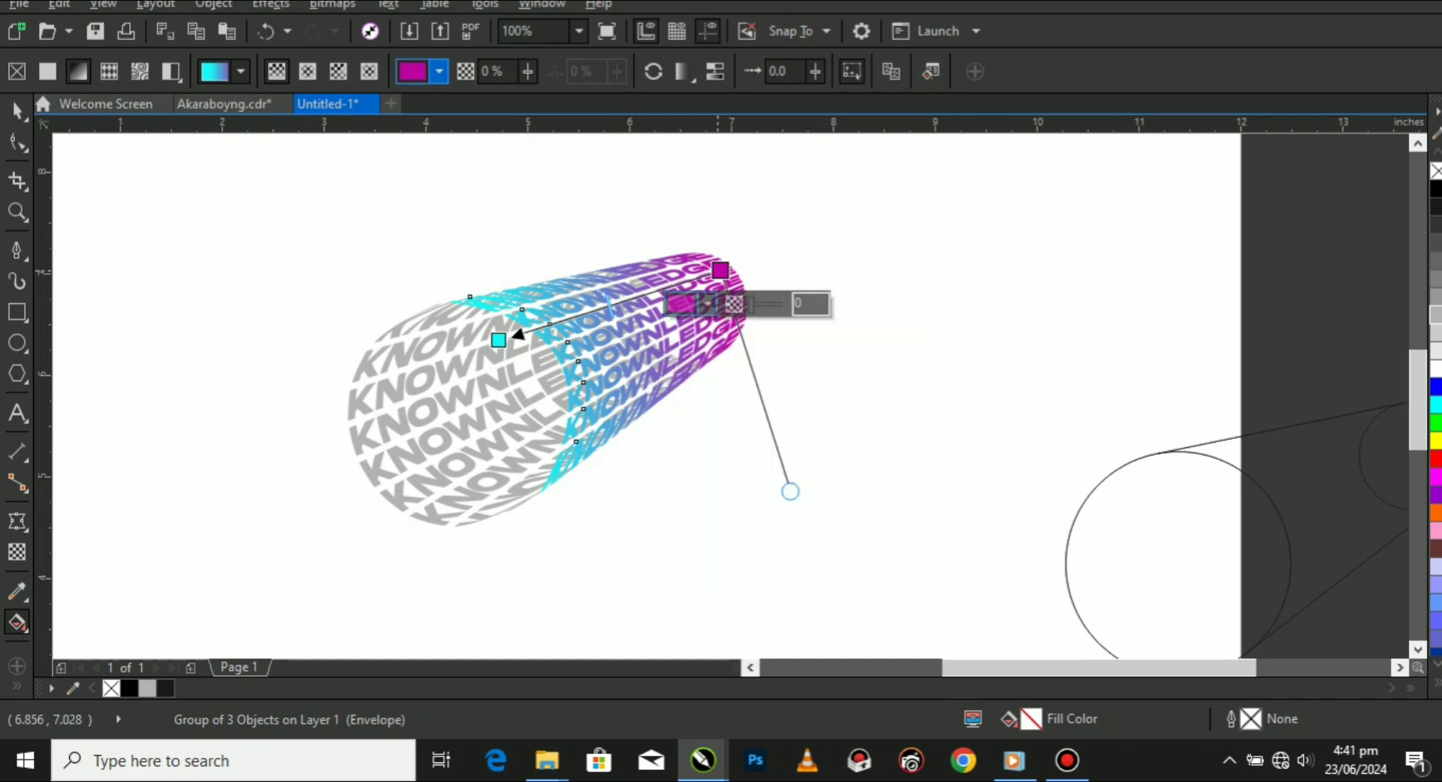
drag(720, 271, 708, 273)
click(16, 111)
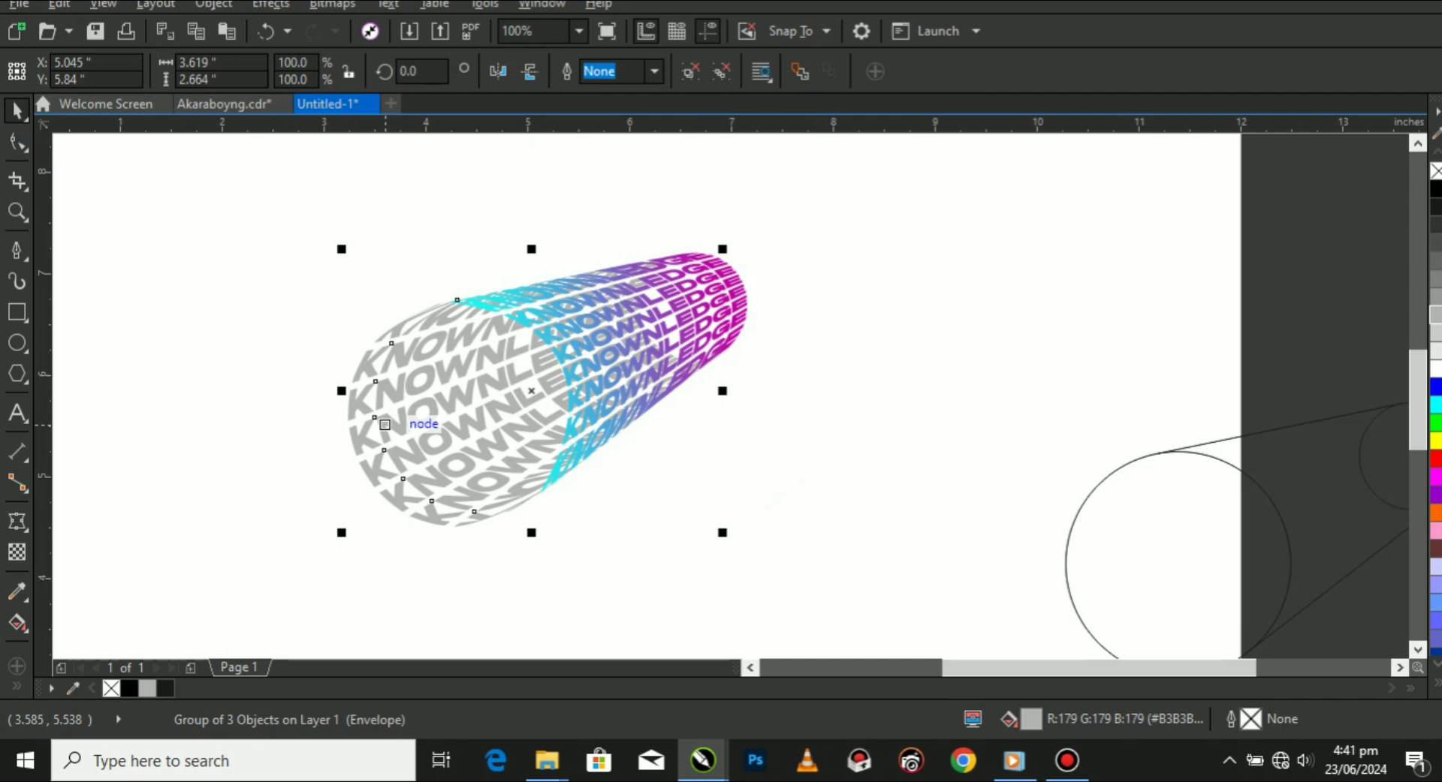
Give the grey copy a linear gradient from black #000000 near the small end to white at the large circle's outer edge.
key(g)
drag(655, 289, 373, 441)
click(655, 289)
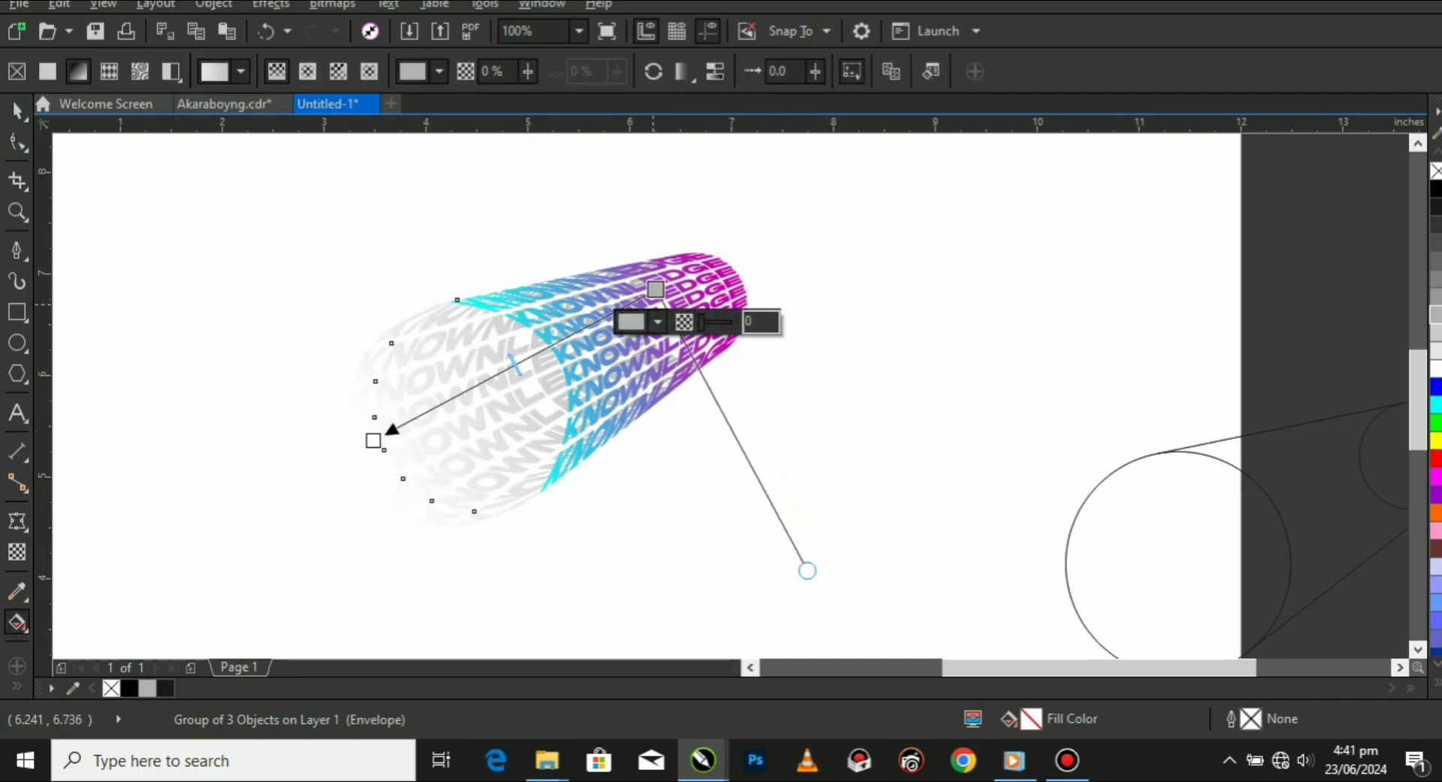
click(657, 321)
drag(643, 508, 631, 548)
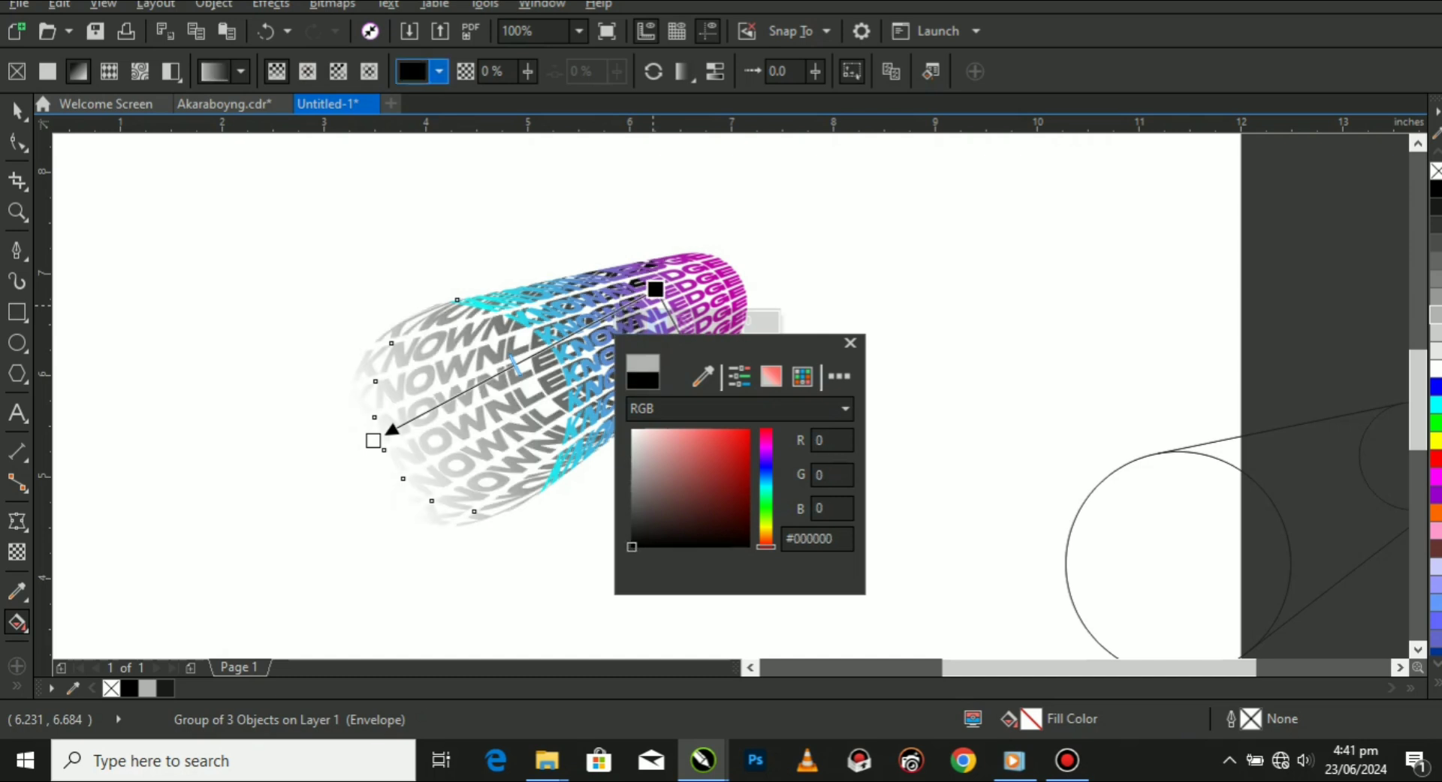
click(373, 441)
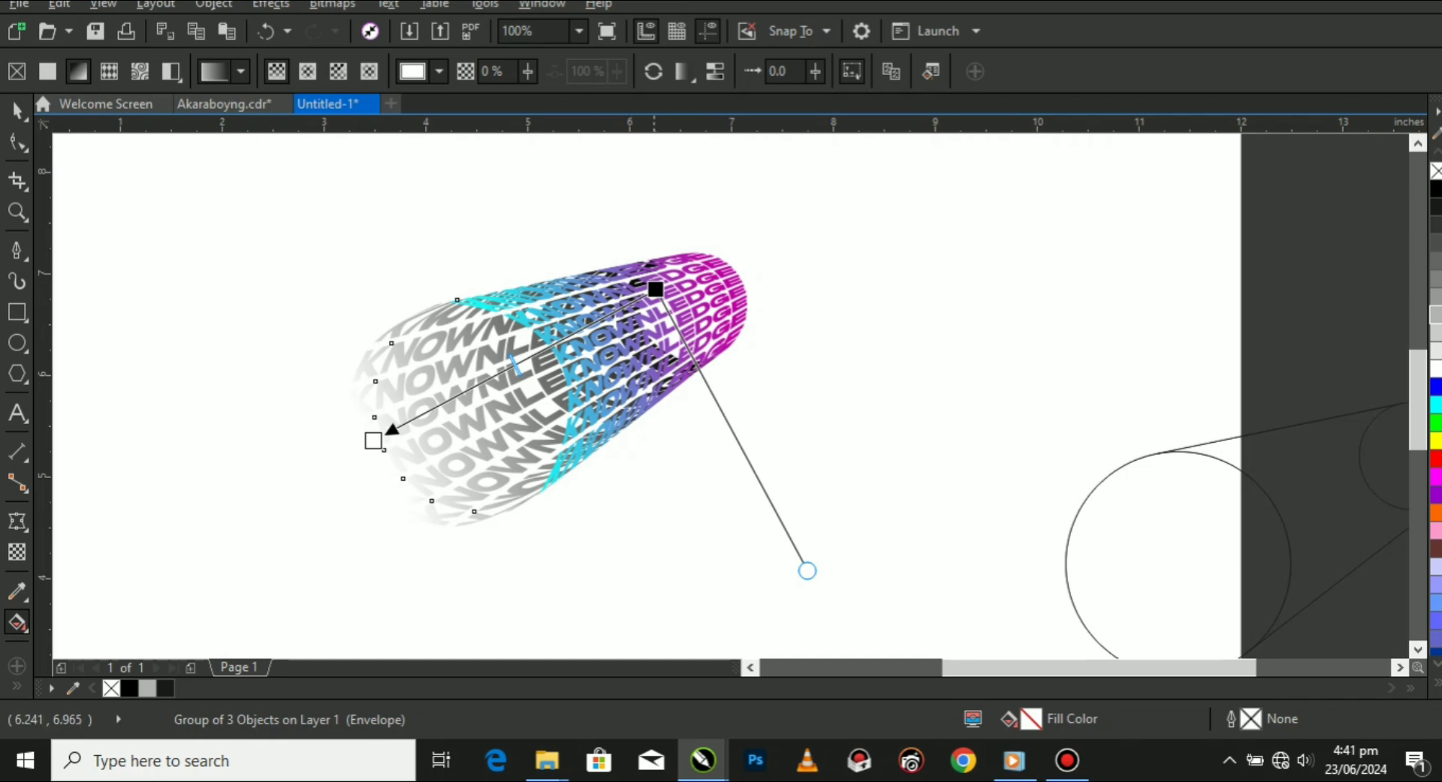
Pull the black start of the grey copy's gradient back toward the edge of the cylinder's opening.
drag(656, 290, 606, 329)
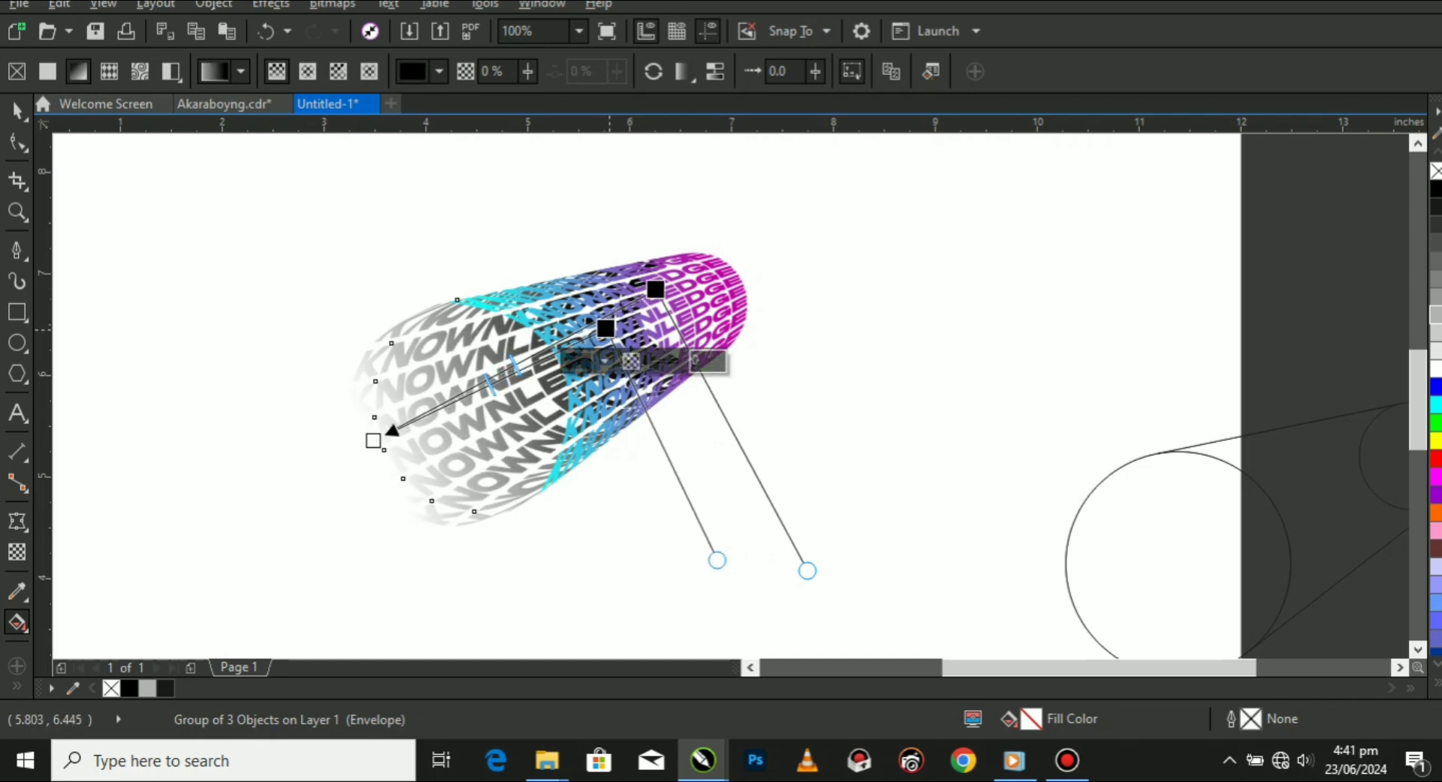
click(16, 111)
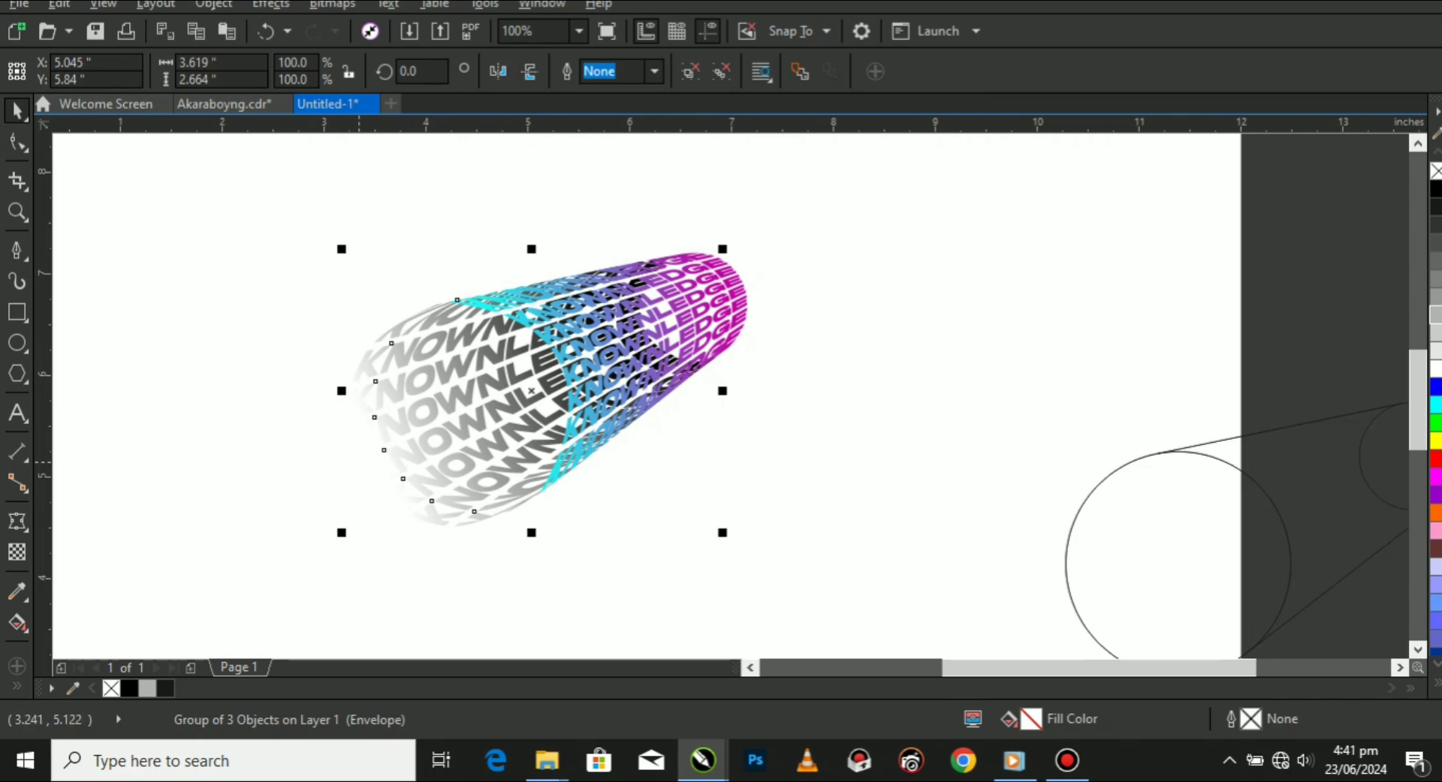
key(g)
drag(606, 328, 579, 350)
drag(655, 289, 585, 329)
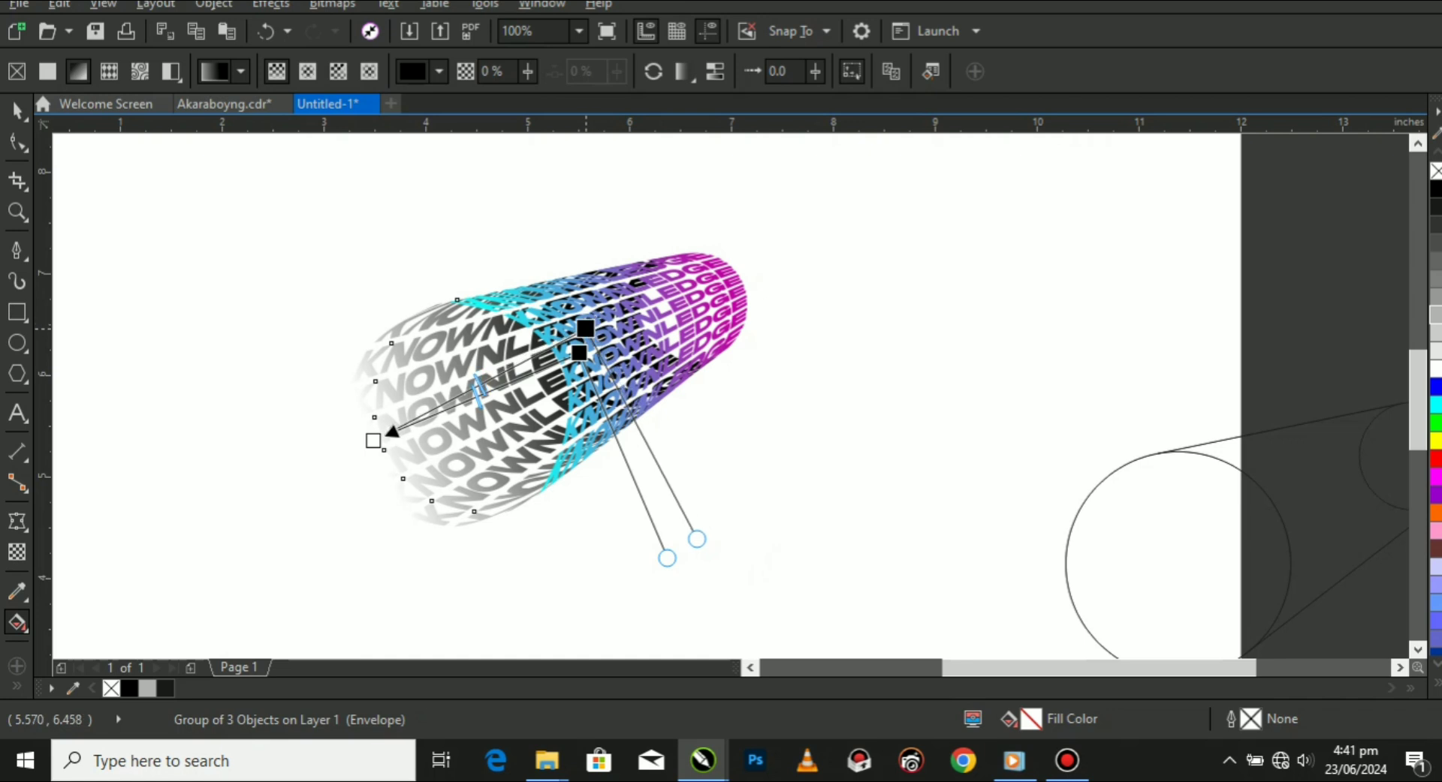
click(17, 111)
Move the extruded circle guide completely off the page and deselect it.
scroll(527, 276, down, 2)
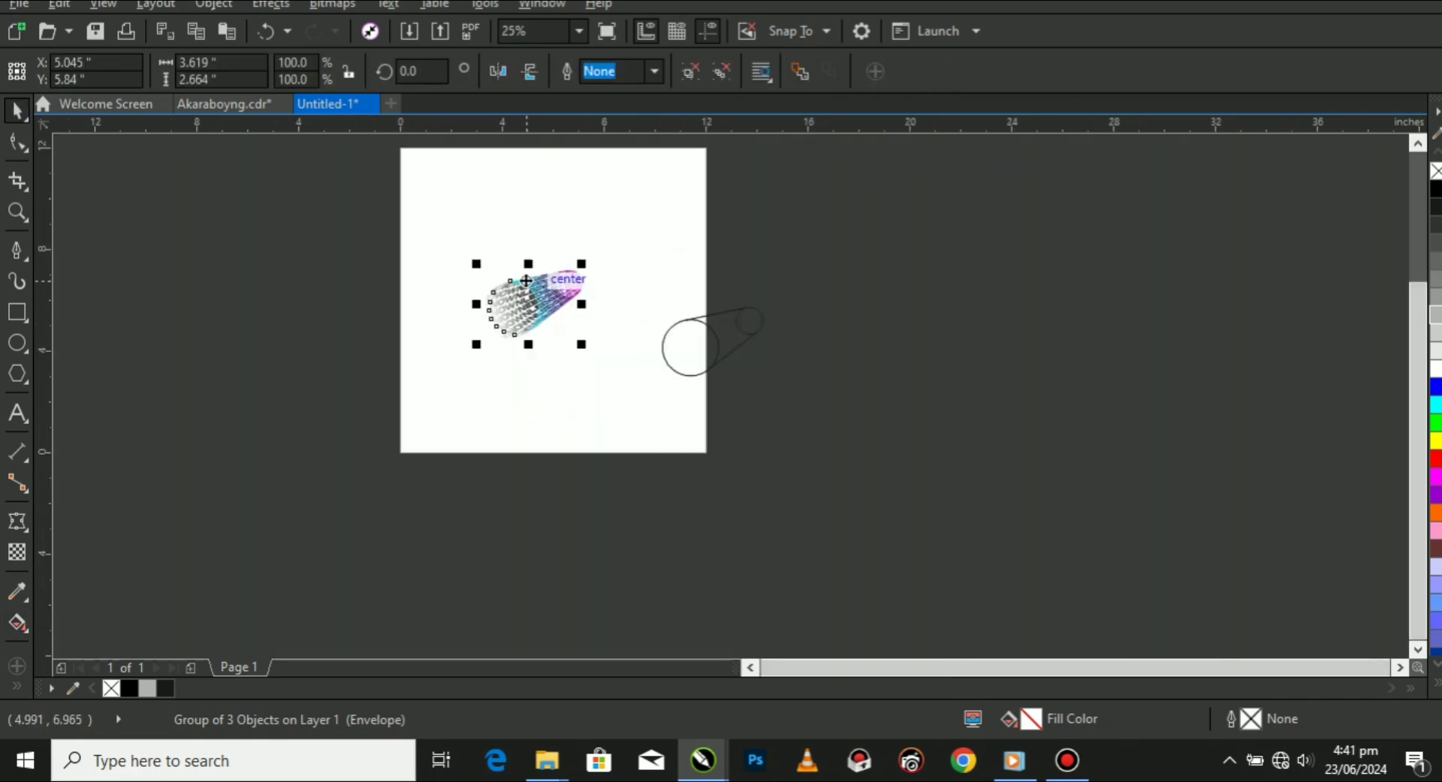
click(700, 343)
drag(816, 374, 817, 374)
click(618, 383)
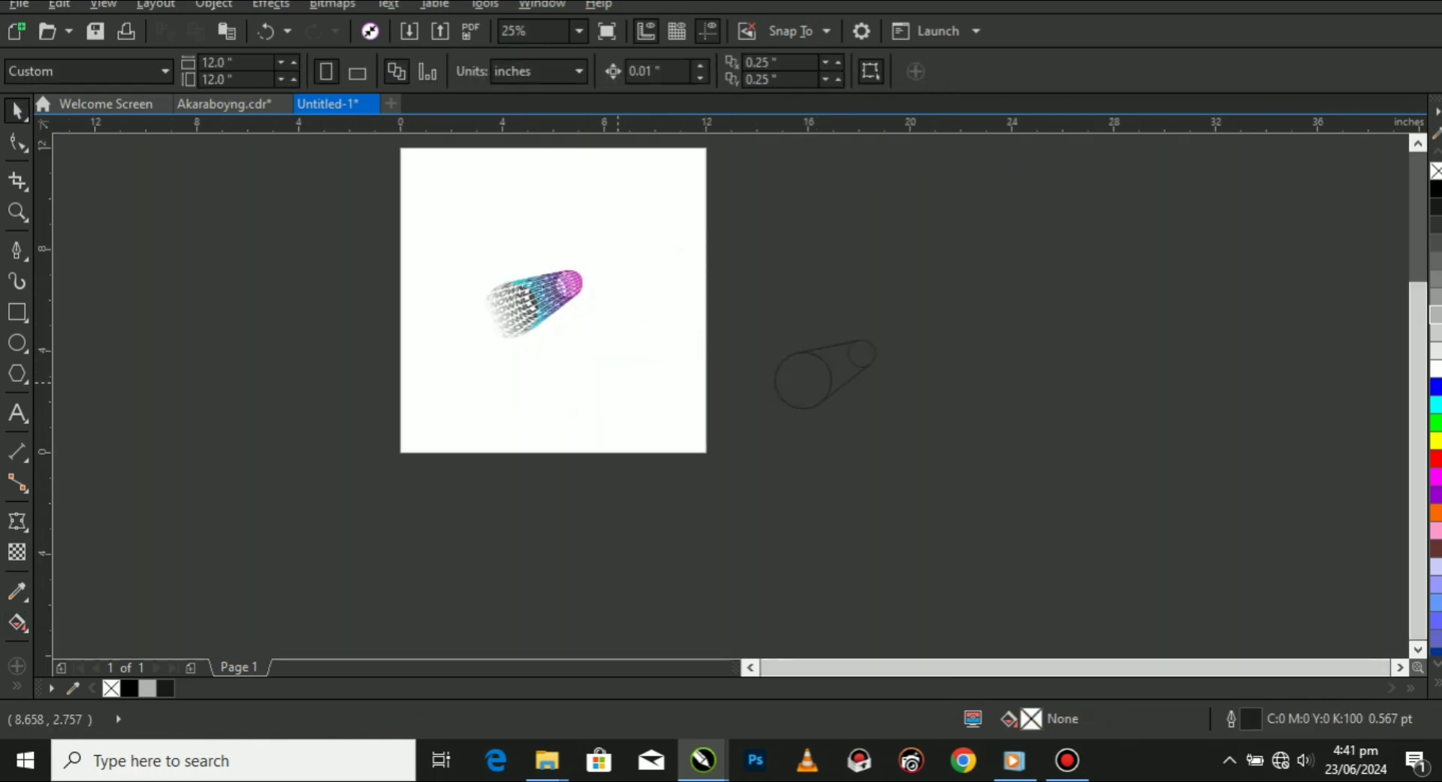
Create a page-sized 12 by 12 inch rectangle behind the lettering, filled black with no outline.
click(16, 313)
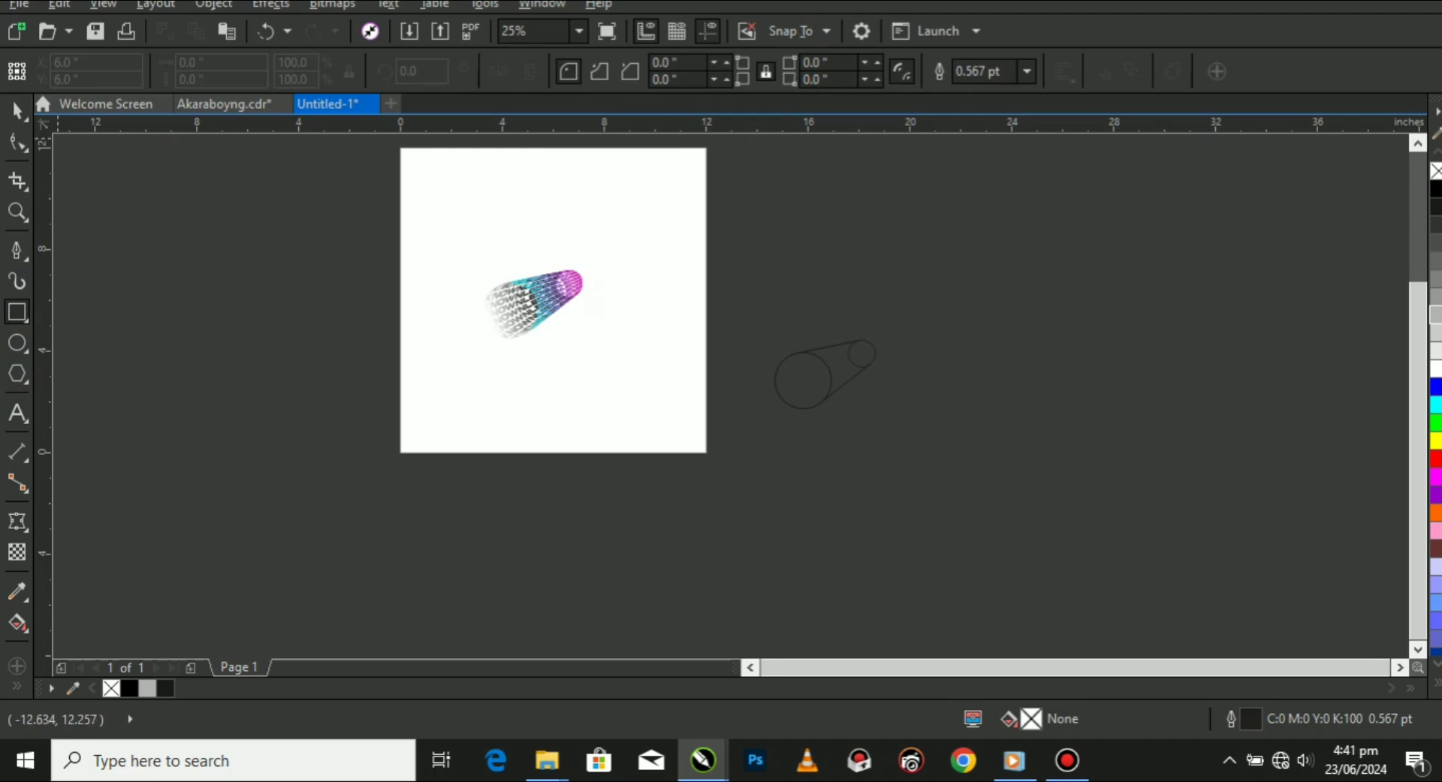
key(space)
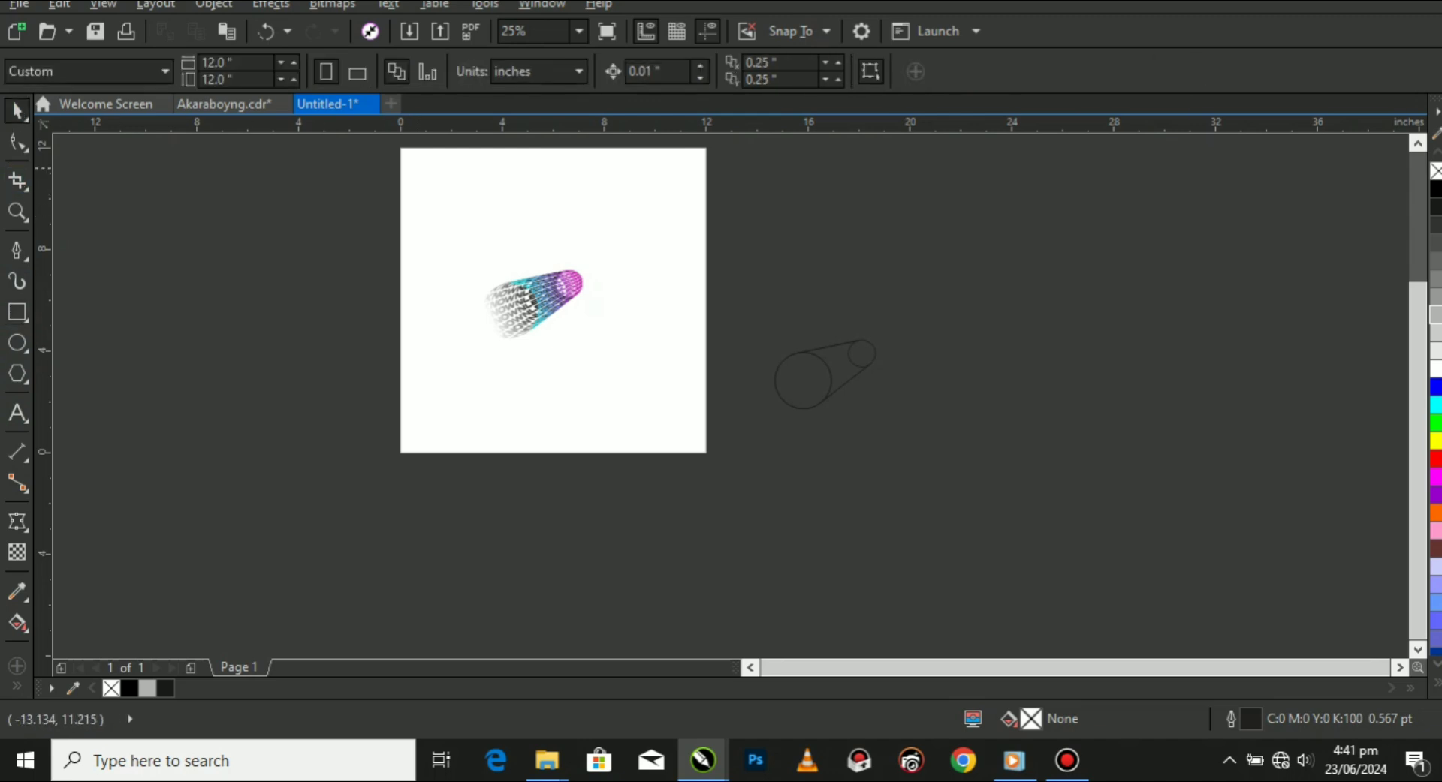
double_click(17, 312)
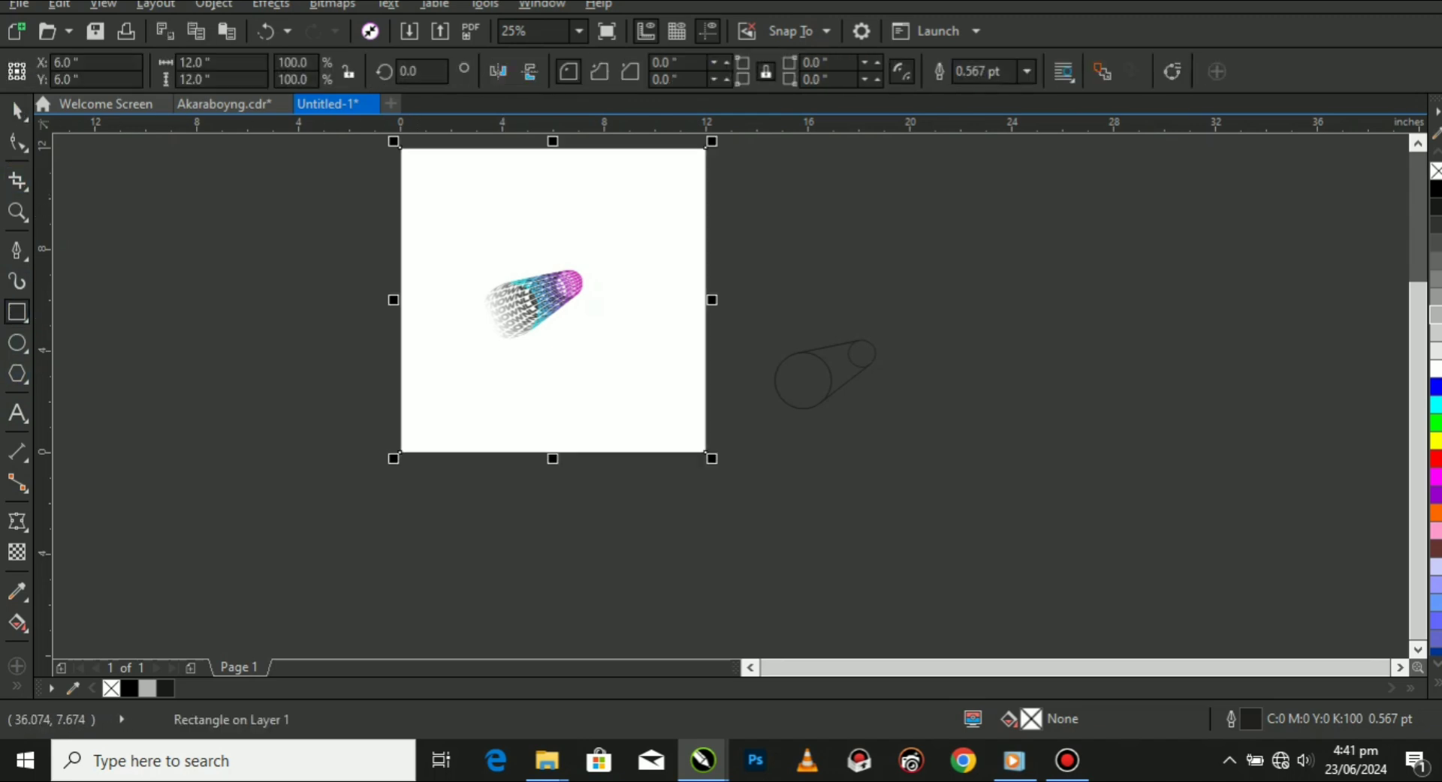
click(1436, 189)
right_click(1436, 171)
scroll(554, 300, up, 2)
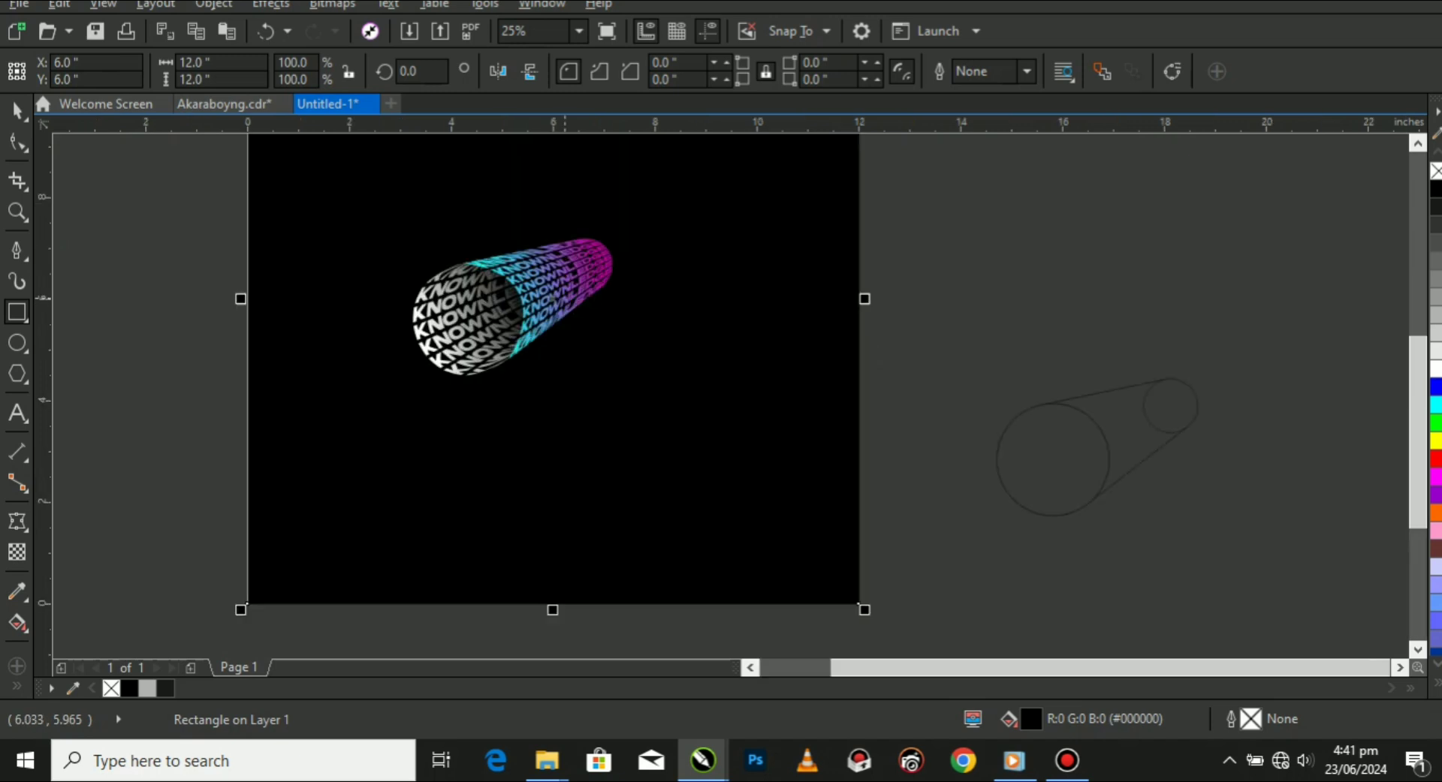
click(17, 110)
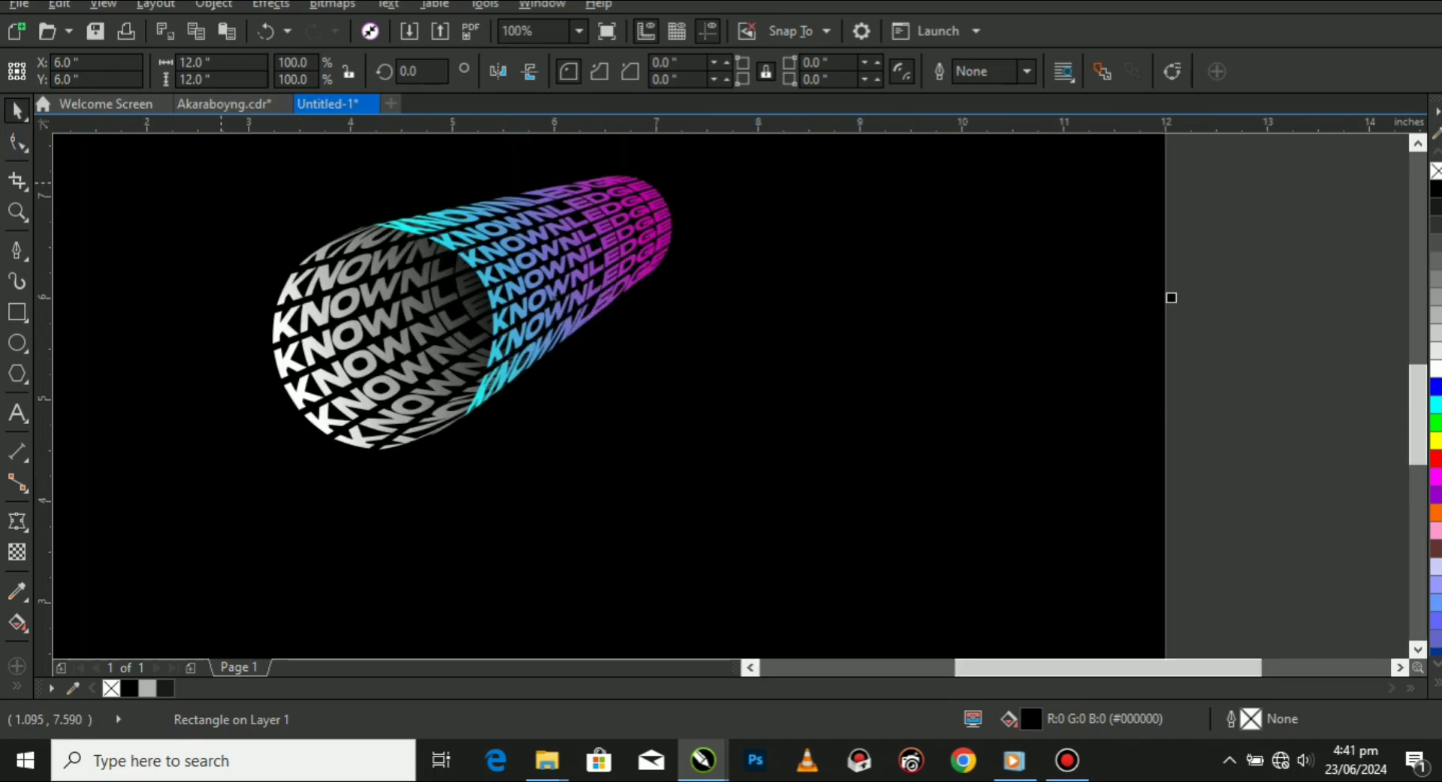
Examine the finished cylinder lettering on the black background up close and in full-screen preview.
scroll(519, 284, down, 1)
click(17, 212)
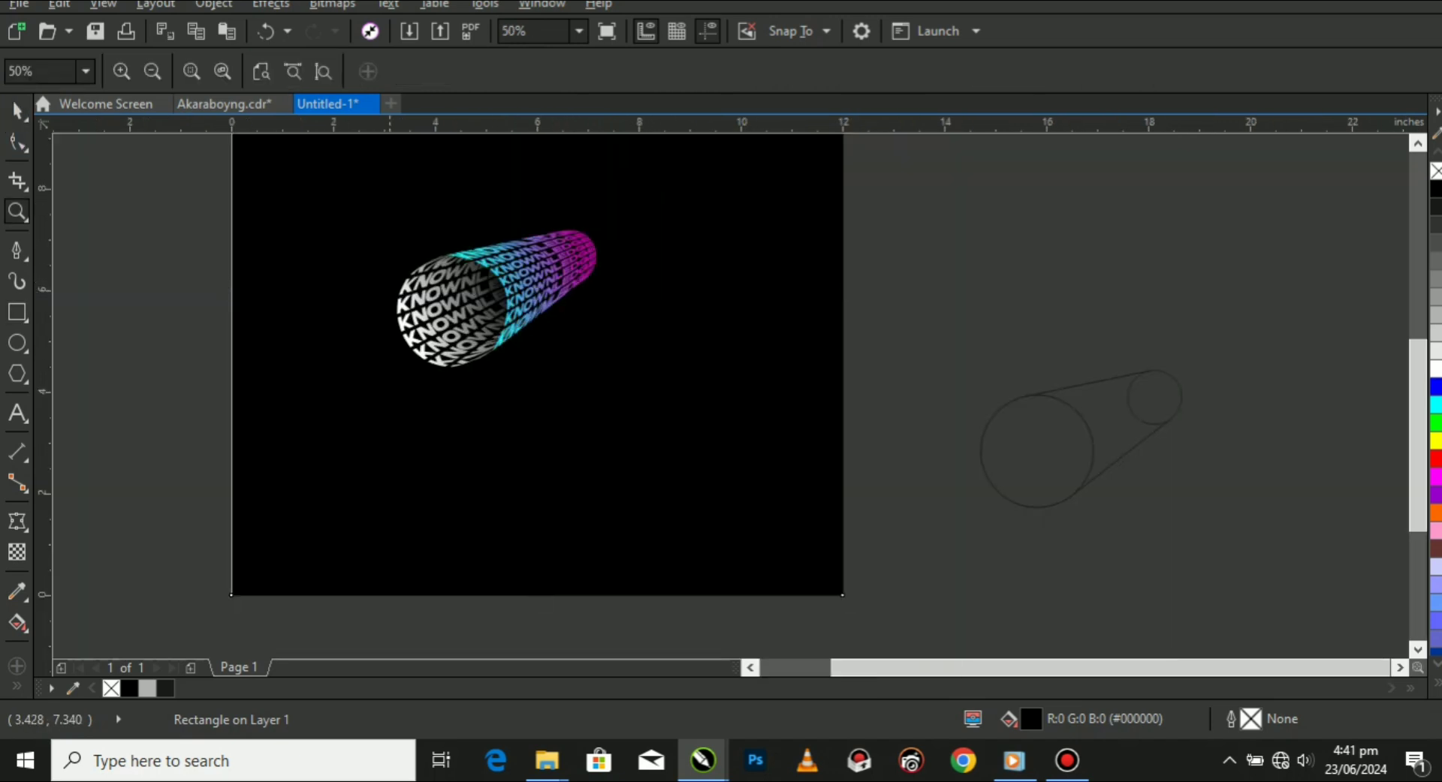
drag(208, 145, 842, 450)
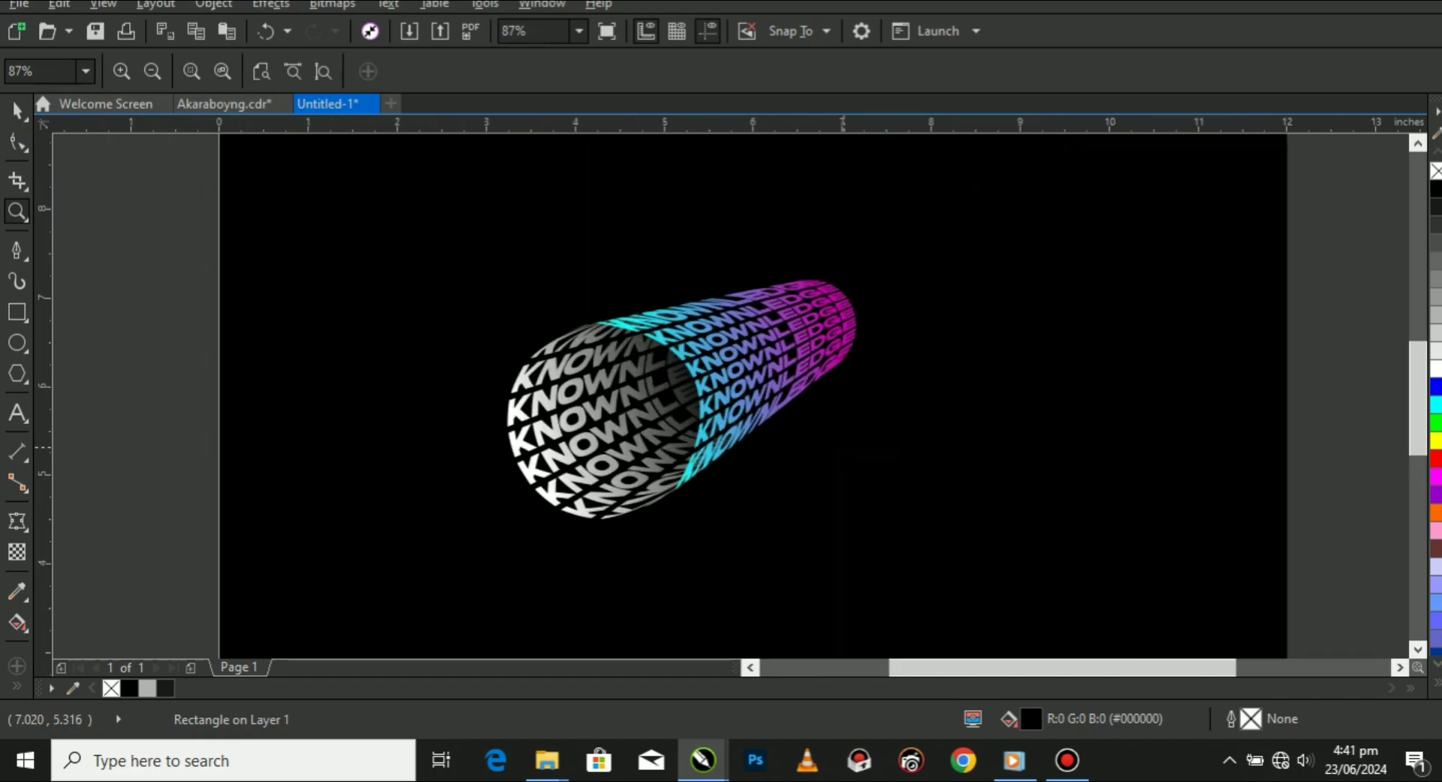
drag(241, 157, 1139, 559)
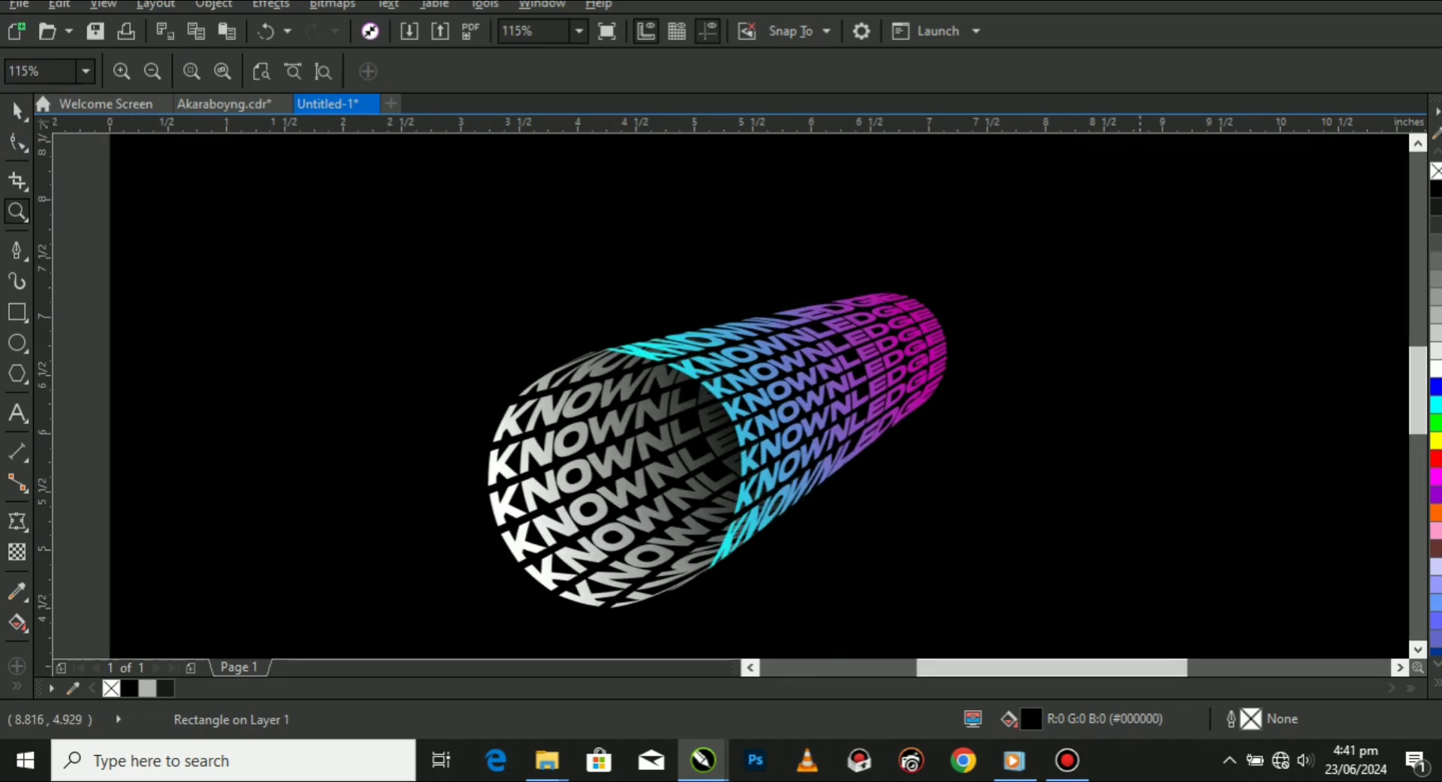
click(17, 111)
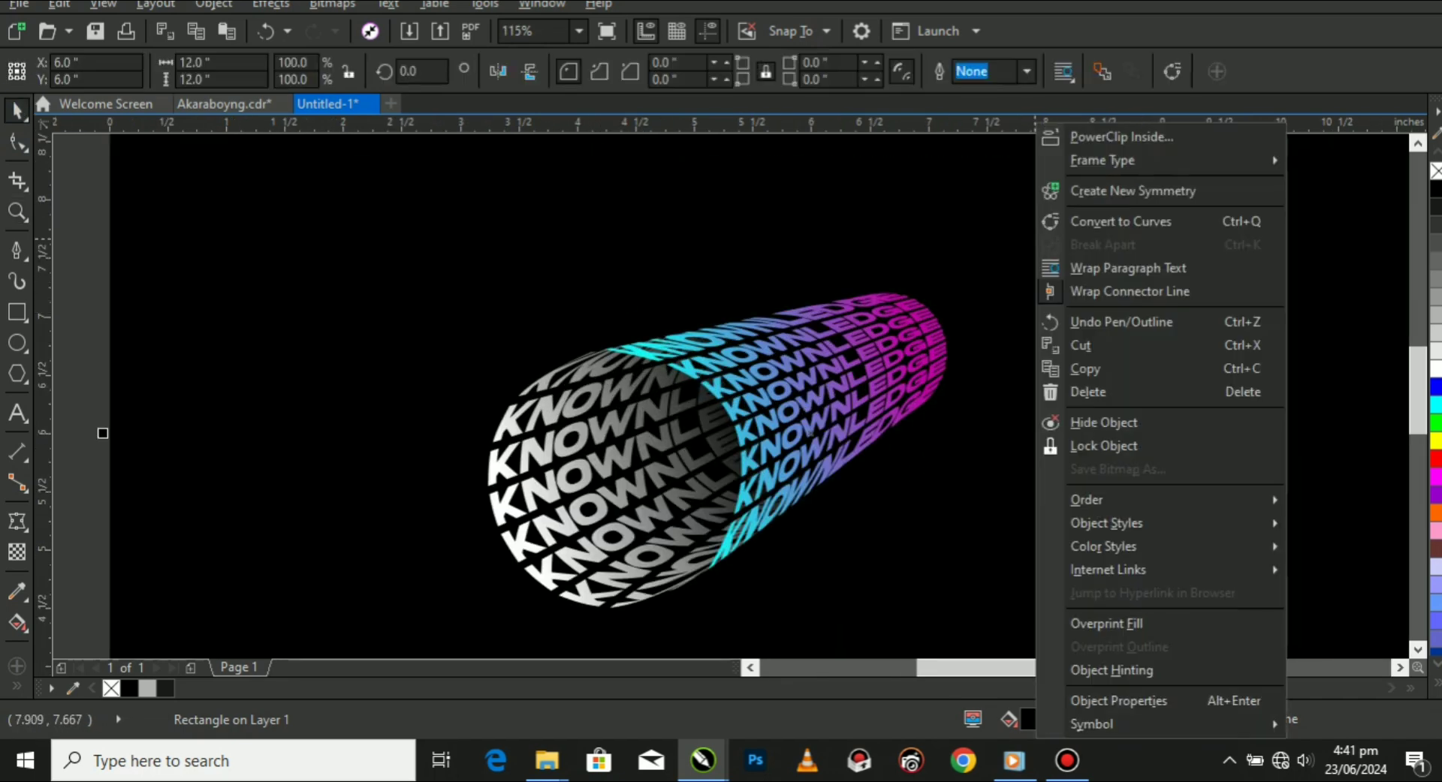
right_click(1035, 238)
click(74, 201)
right_click(73, 200)
click(150, 217)
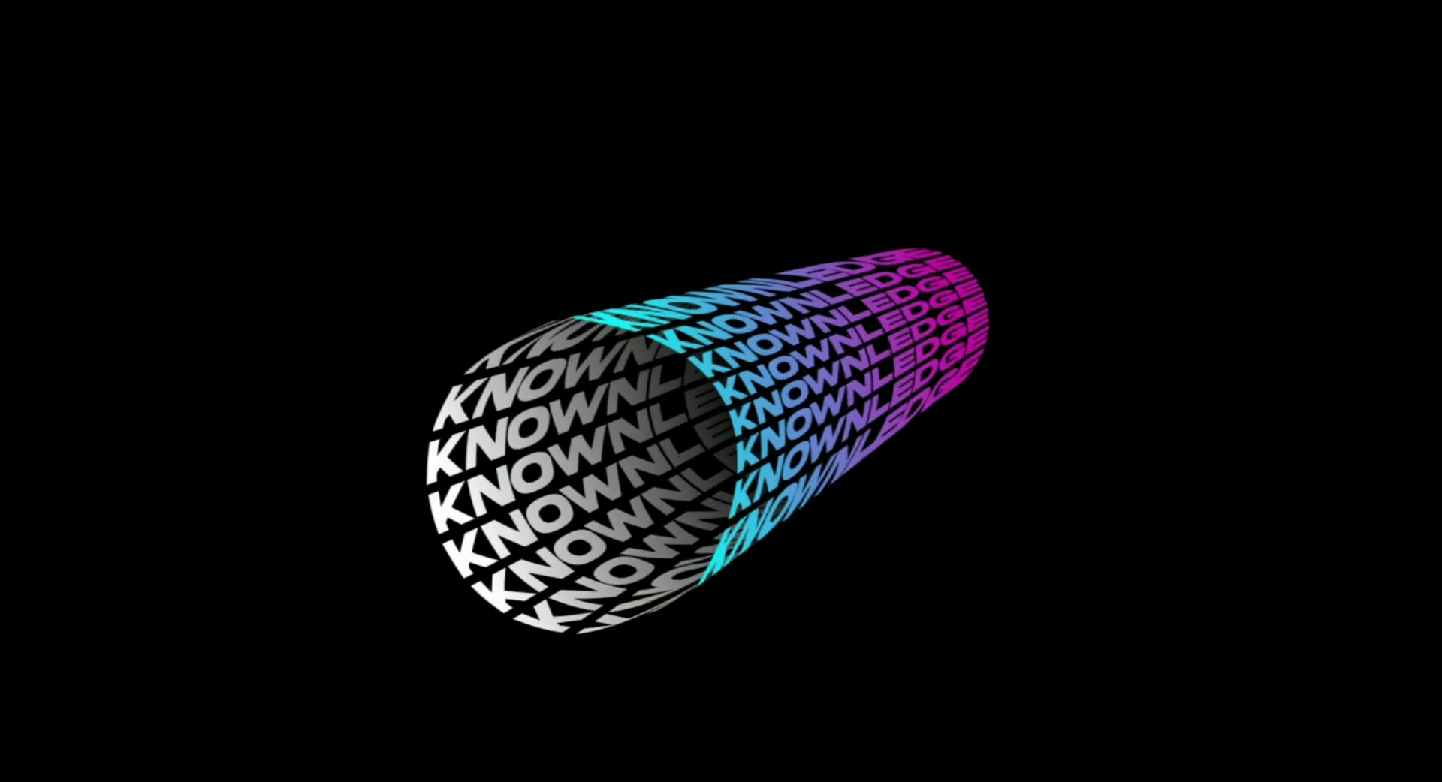